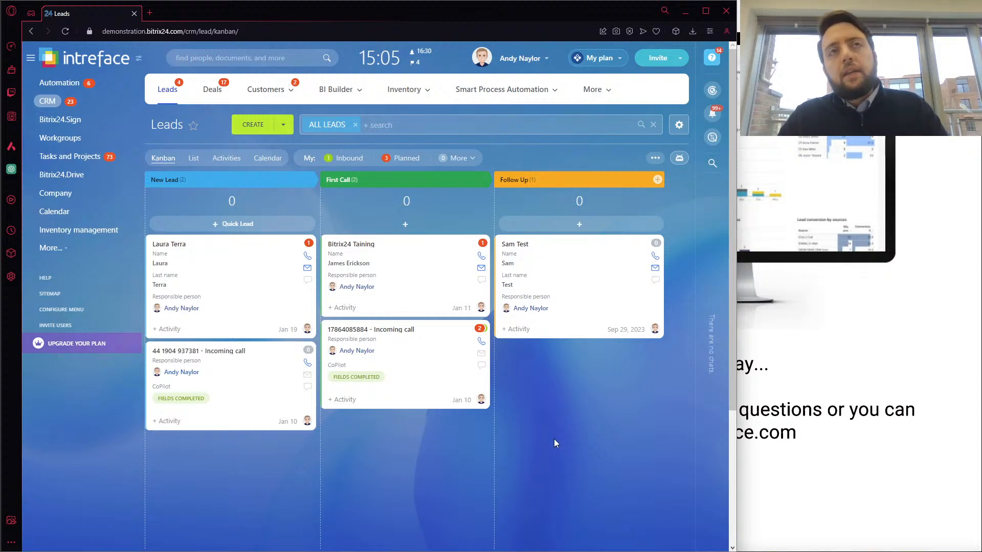
Open the Deal analytics dashboard and check which range types the Deal created filter offers
left_click(340, 91)
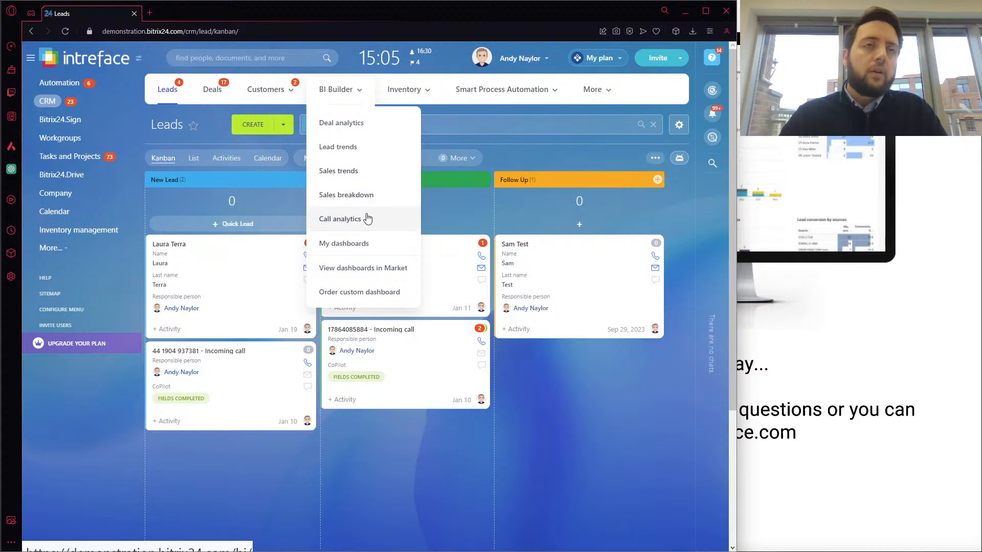
left_click(361, 132)
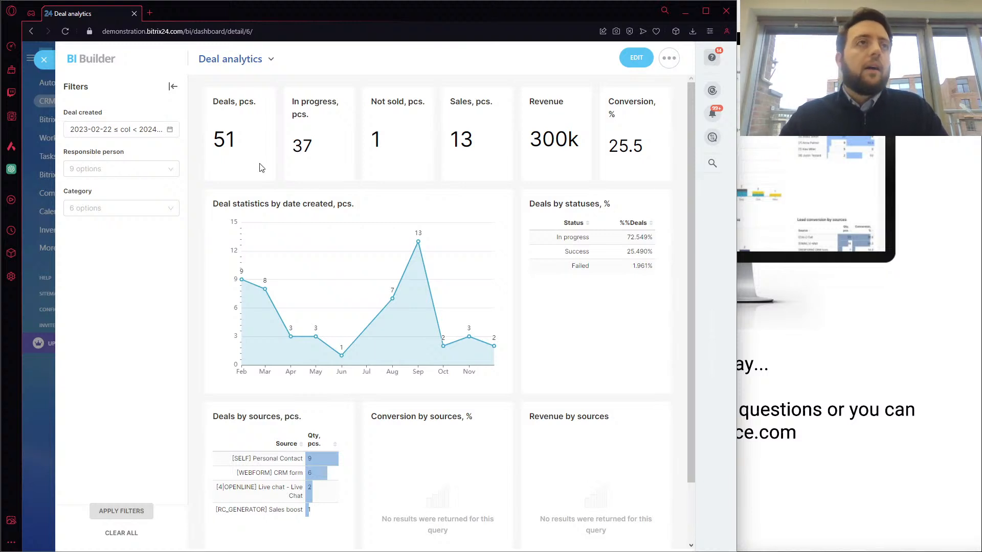
left_click(176, 132)
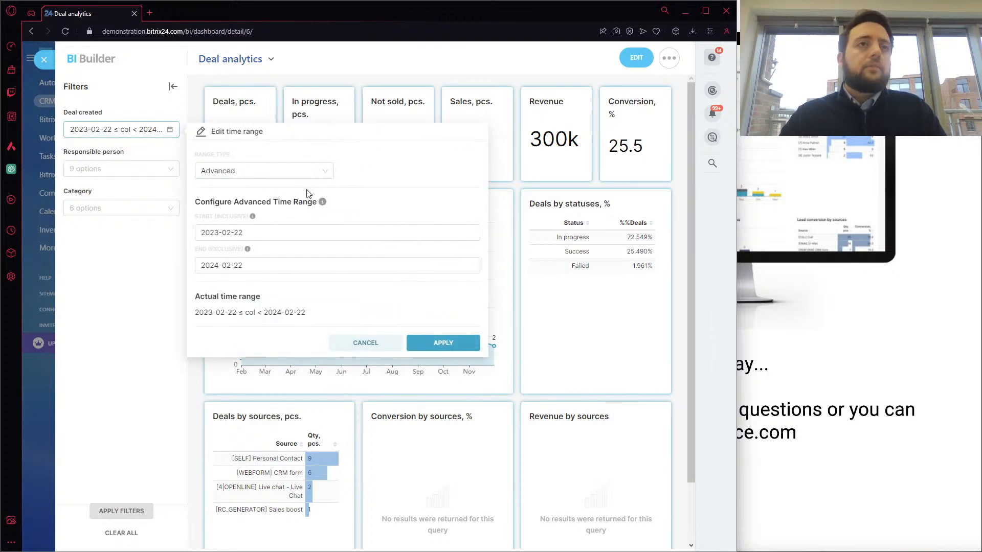
left_click(323, 170)
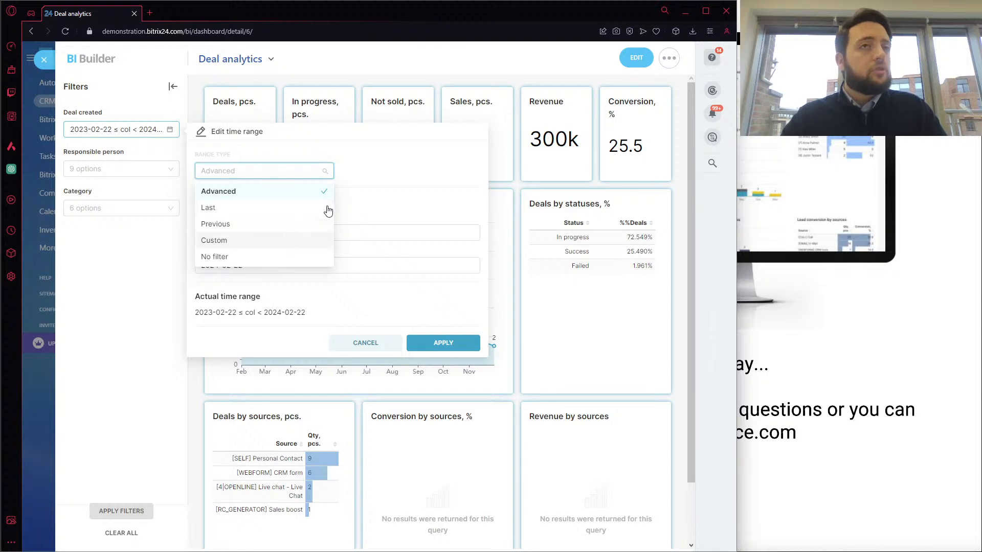
left_click(387, 169)
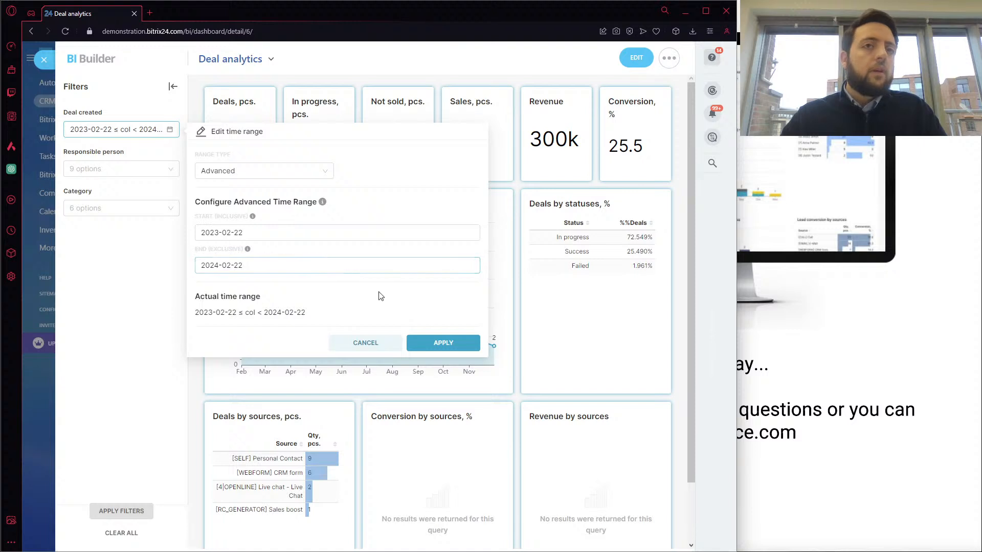
left_click(426, 342)
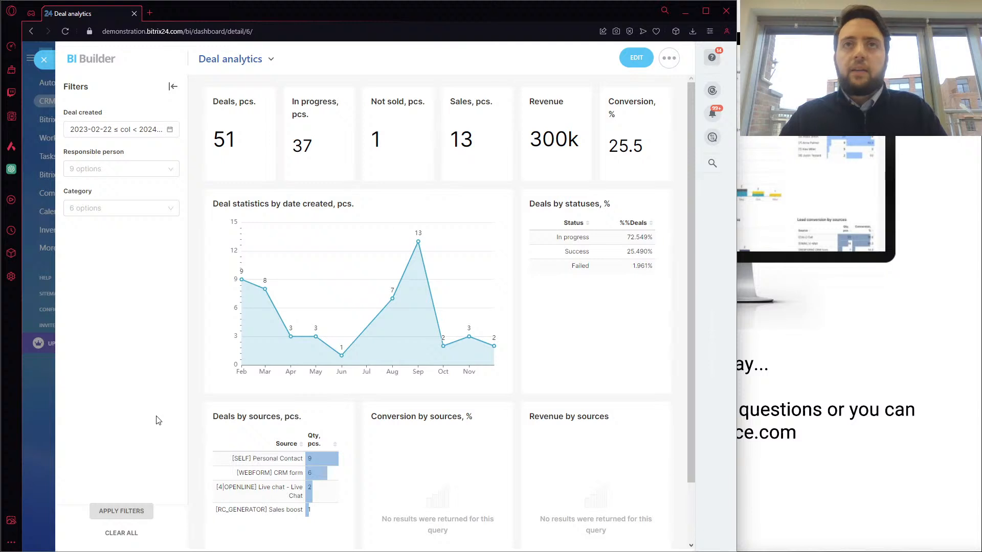
Filter the Deal analytics dashboard by the first person listed under Responsible person
left_click(141, 169)
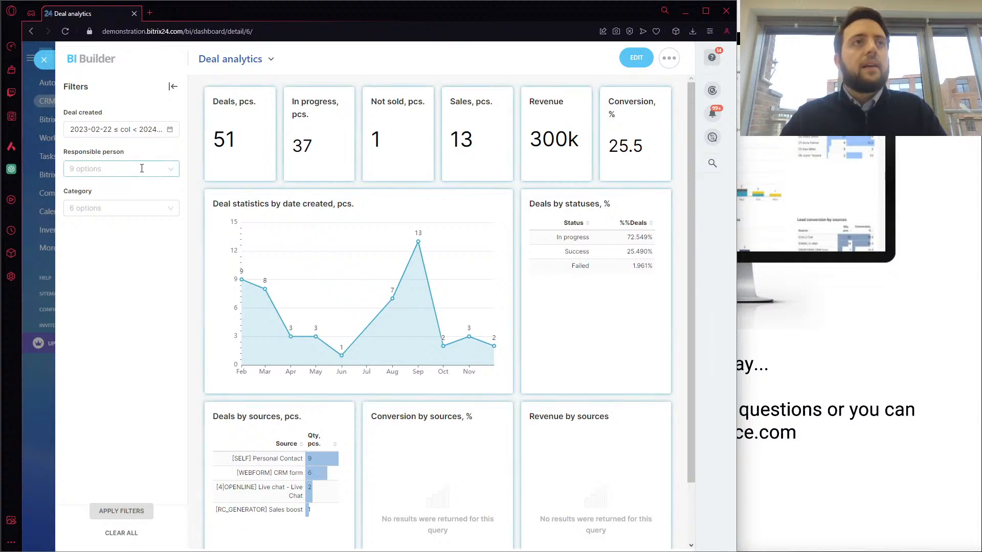
left_click(122, 206)
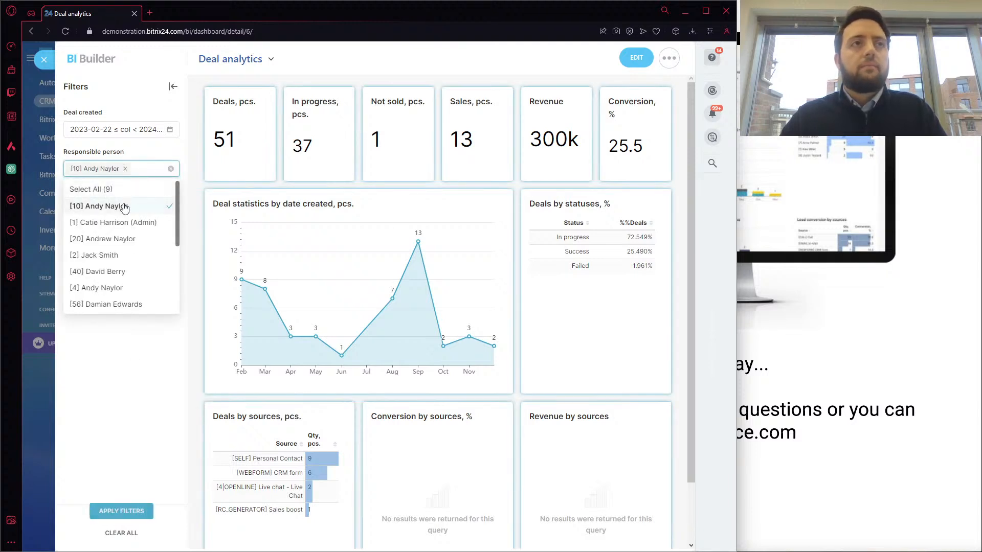
left_click(115, 361)
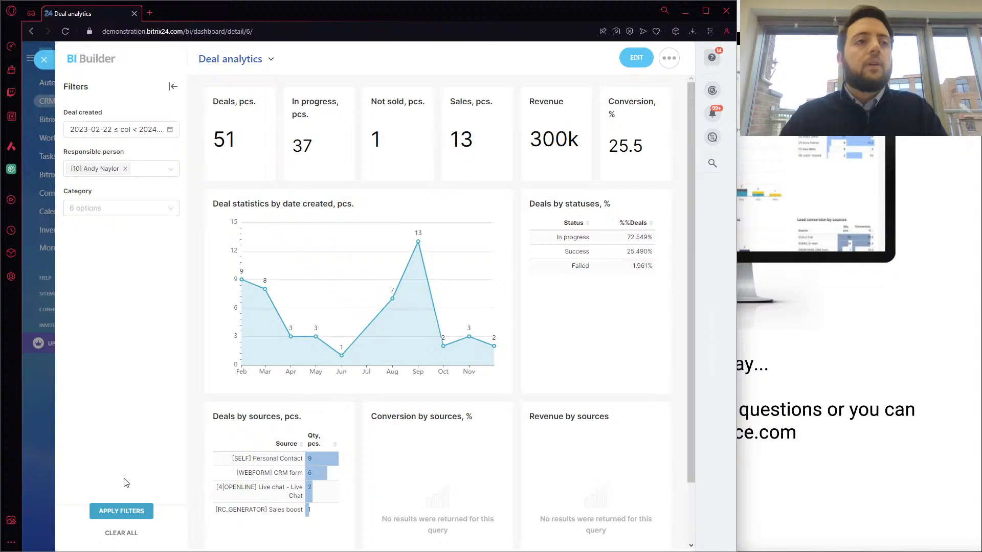
left_click(121, 513)
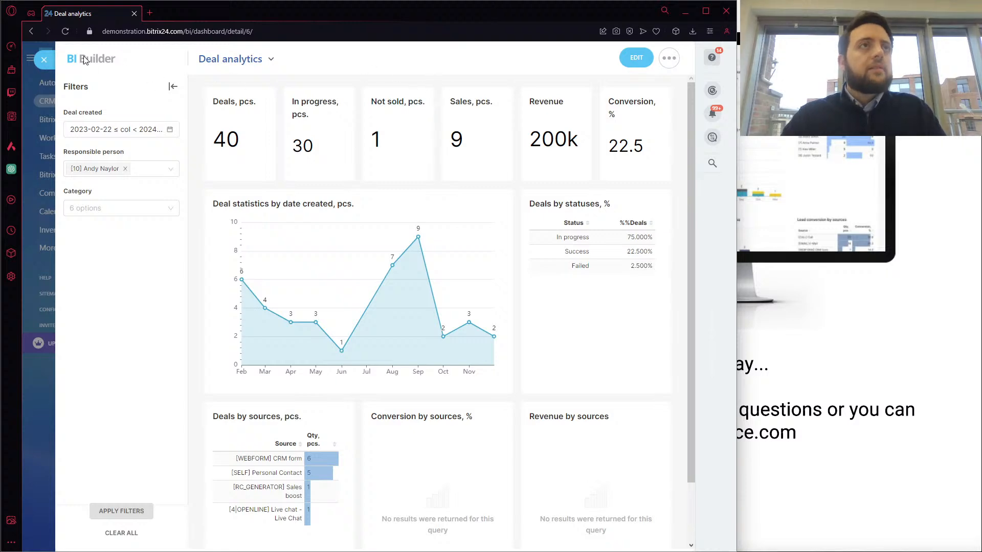
Go to the list of own dashboards and create an editable copy of Sales breakdown, dismissing the sign-in request
left_click(49, 61)
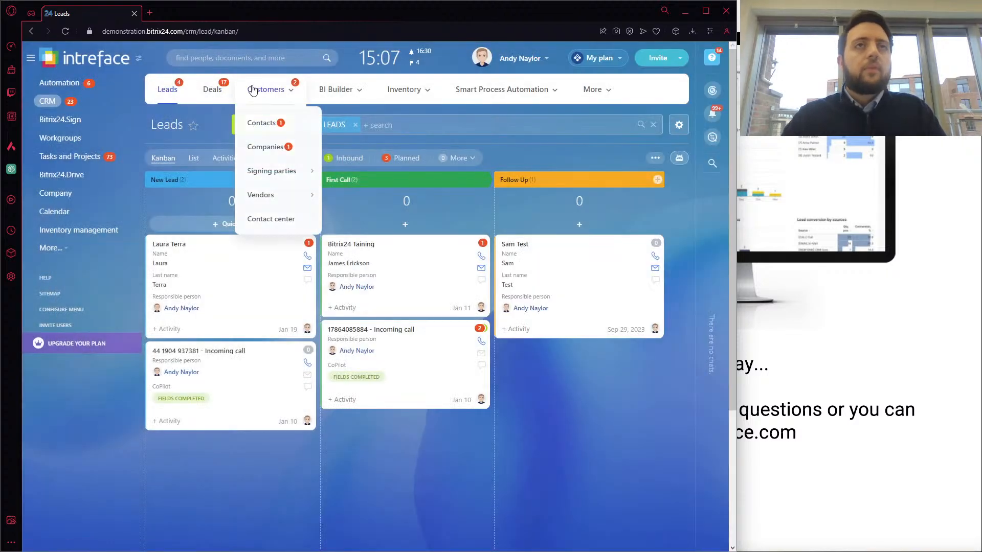
mouse_move(333, 95)
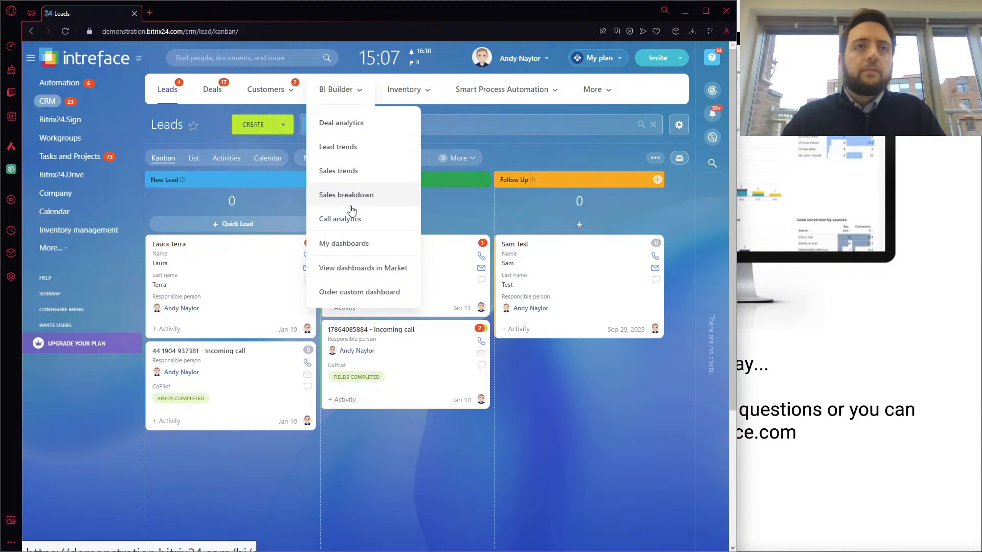
left_click(356, 245)
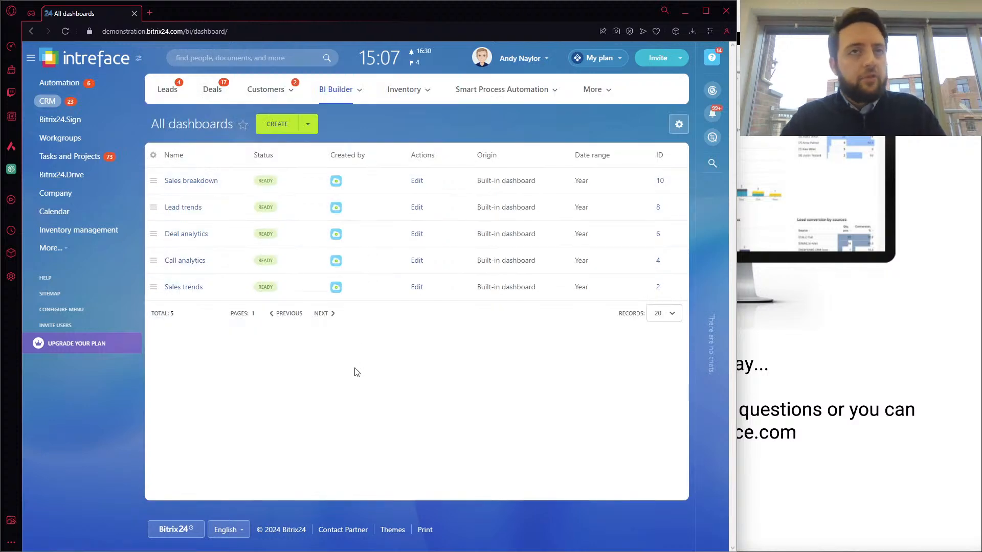
left_click(420, 181)
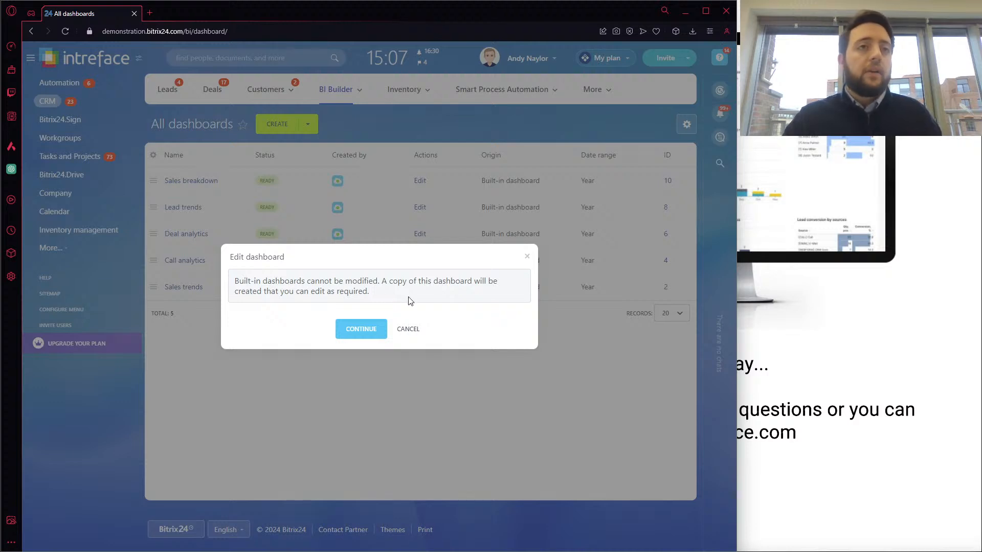
left_click(367, 333)
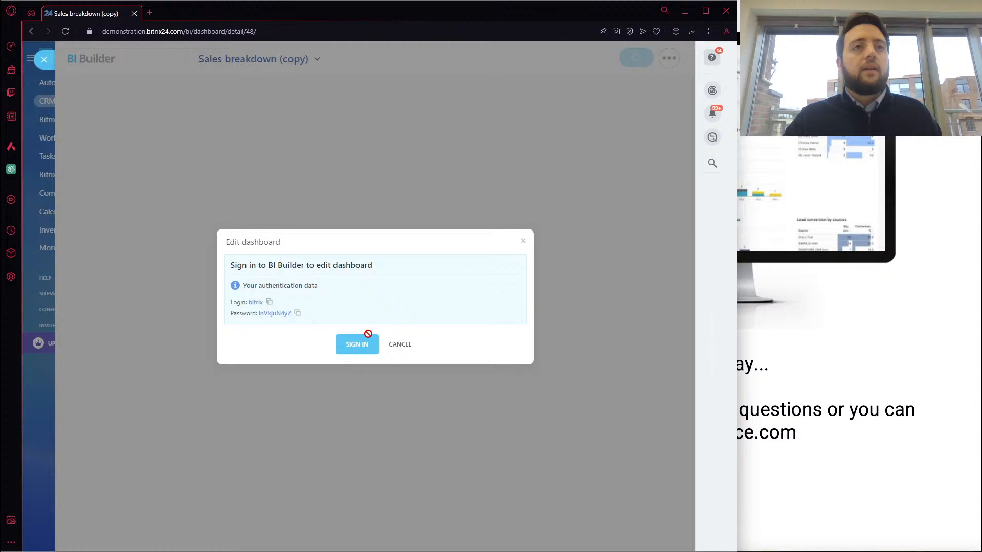
left_click(397, 345)
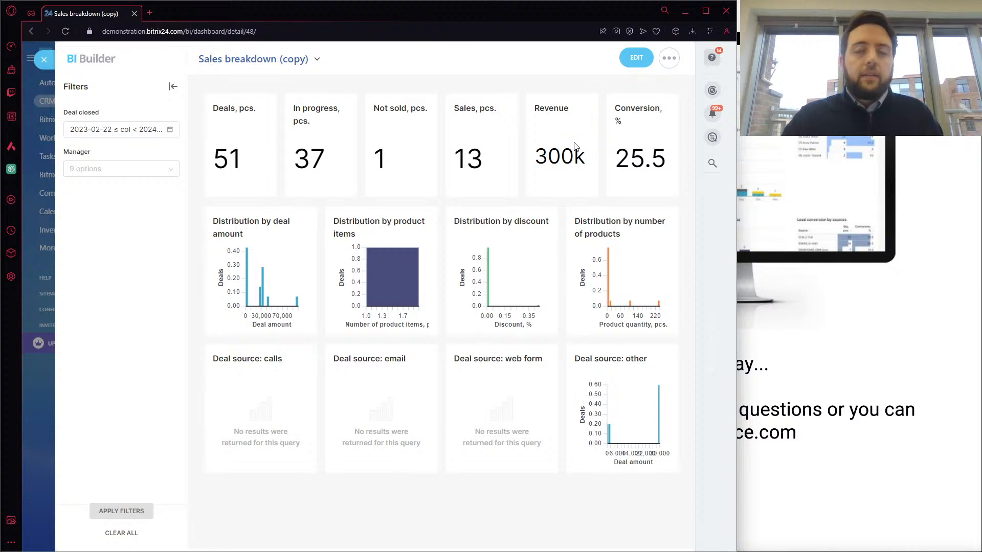
Start editing the copied Sales breakdown dashboard, proceed to the BI Builder sign-in and enter bitrix as the username
left_click(636, 60)
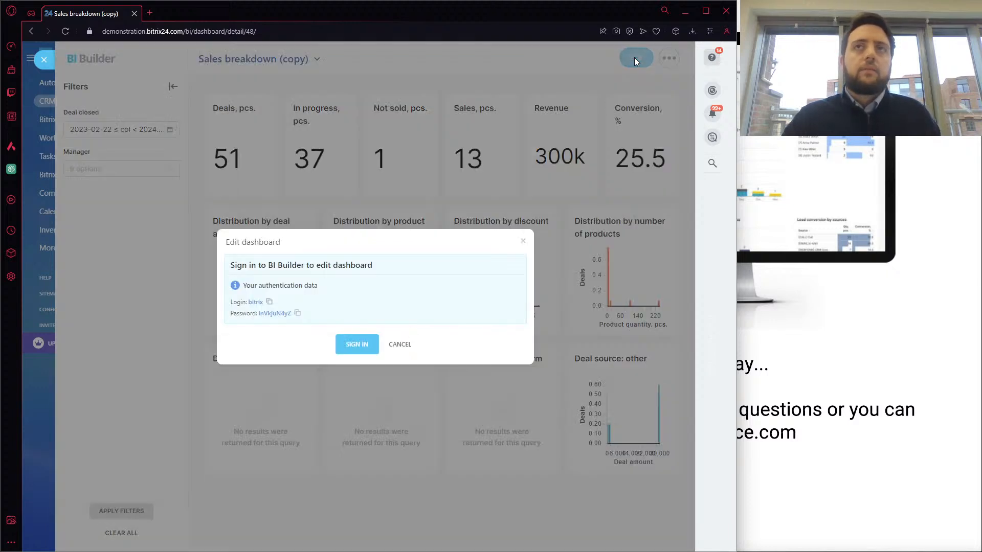
left_click(360, 351)
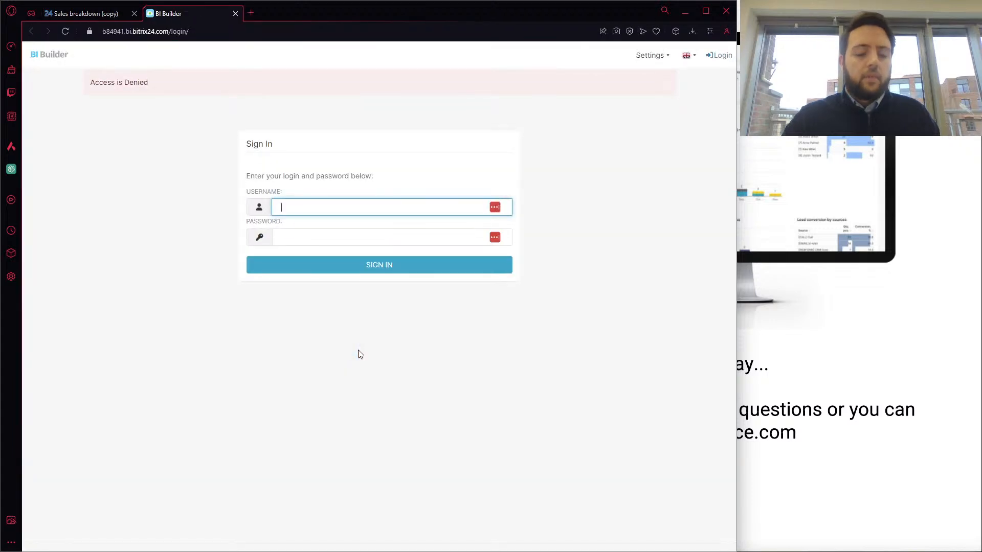
type("bitrix")
key("Tab")
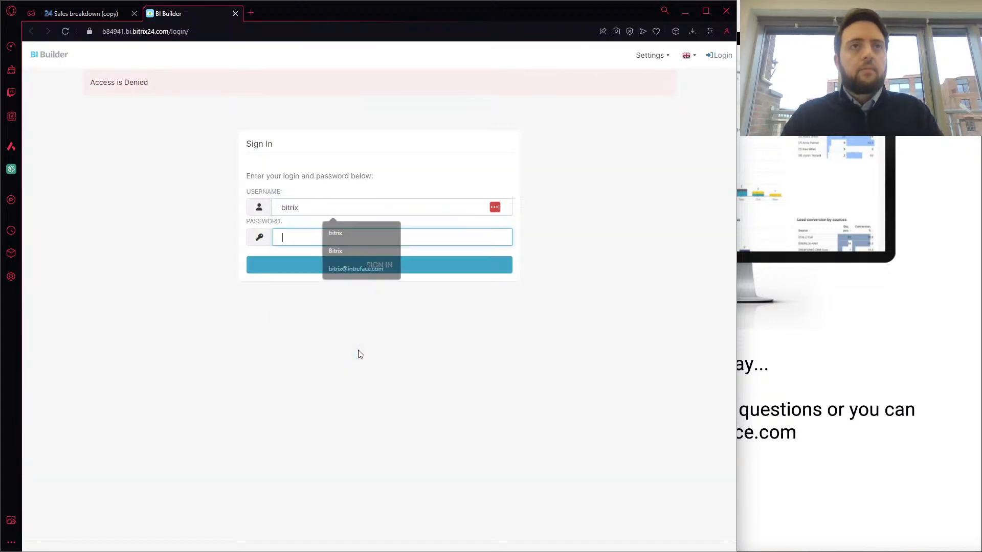
key("ctrl+v")
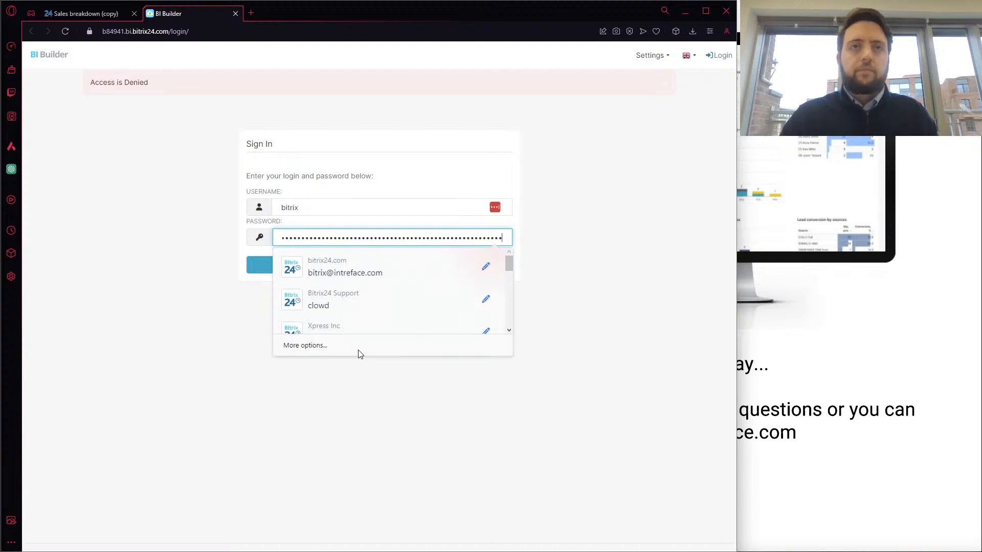
key("BackSpace")
key("BackSpace")
key("BackSpace")
key("BackSpace")
key("BackSpace")
key("BackSpace")
key("BackSpace")
key("BackSpace")
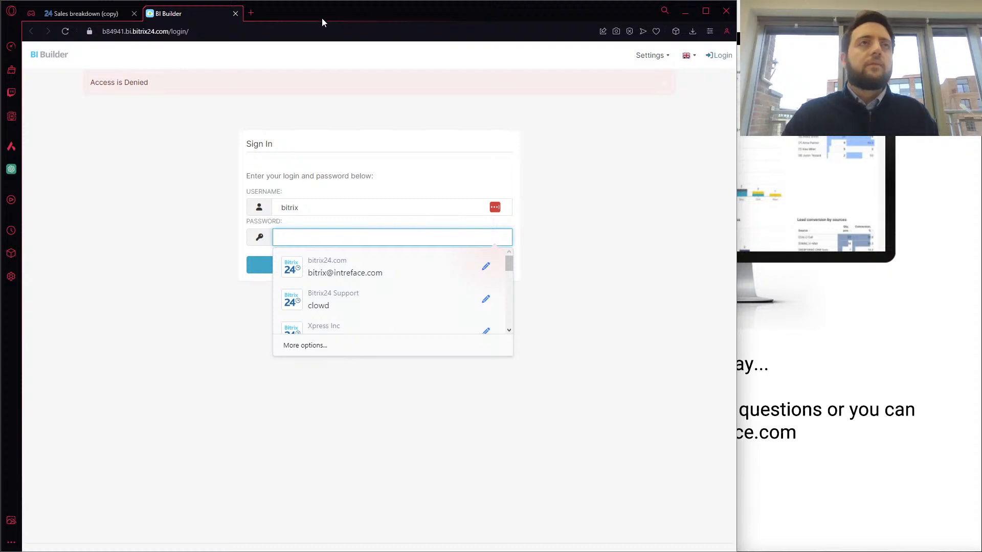
Copy the password from the dashboard's authentication data, sign in to BI Builder with it and decline adding it to LastPass
left_click(82, 13)
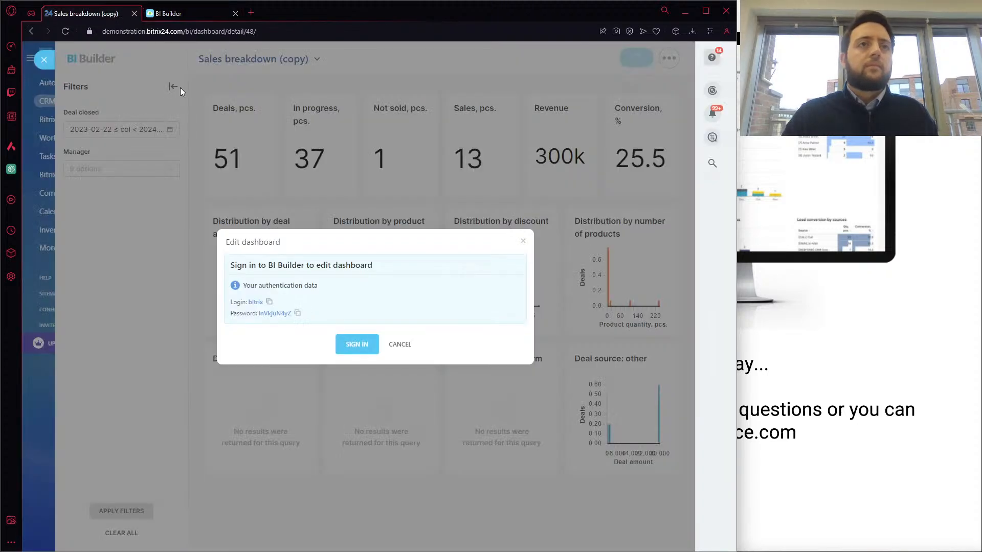
left_click(298, 313)
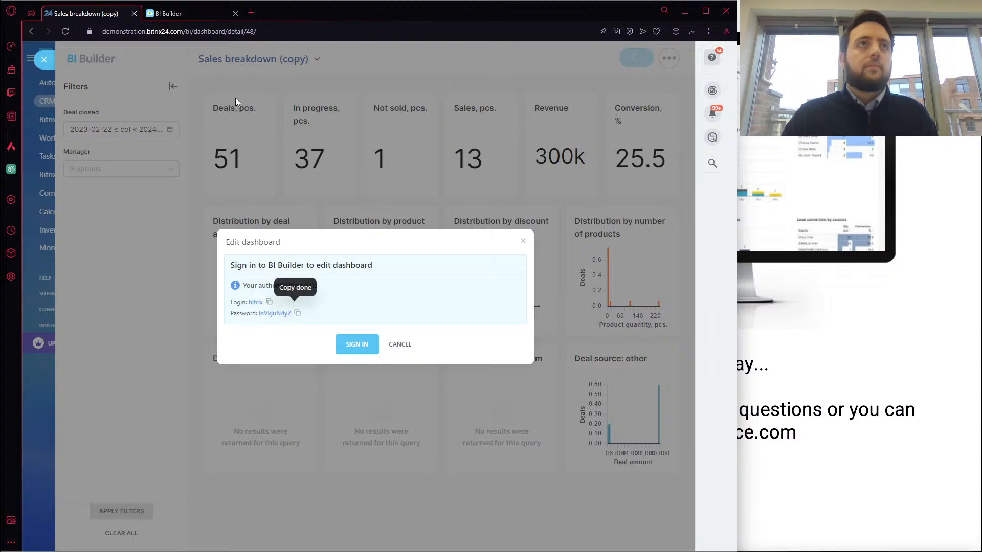
left_click(202, 14)
key("ctrl+v")
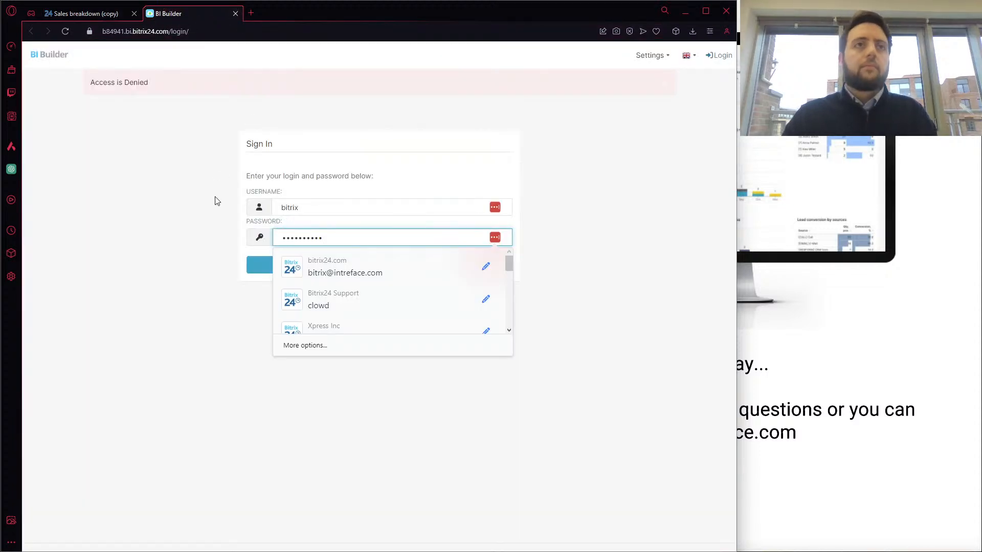
left_click(243, 266)
left_click(274, 265)
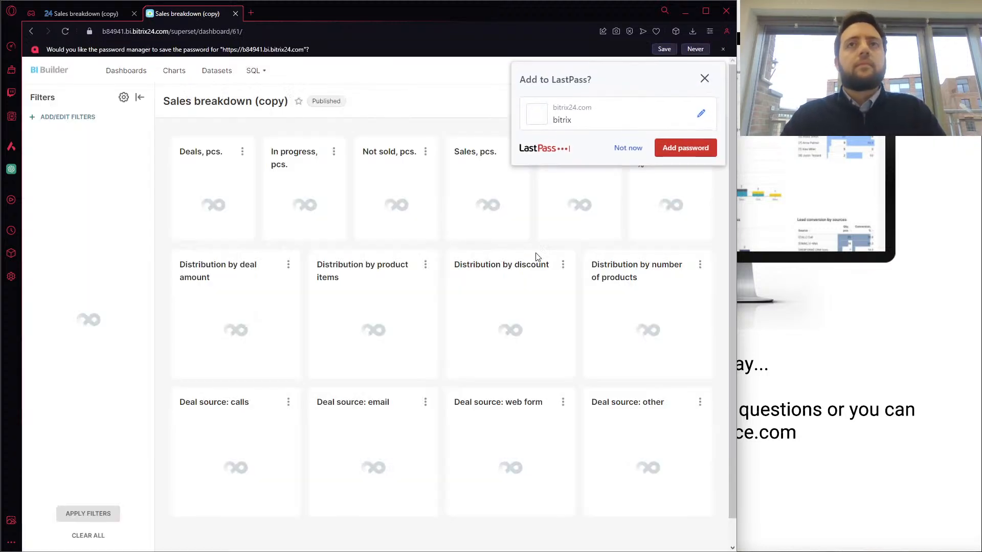
left_click(627, 149)
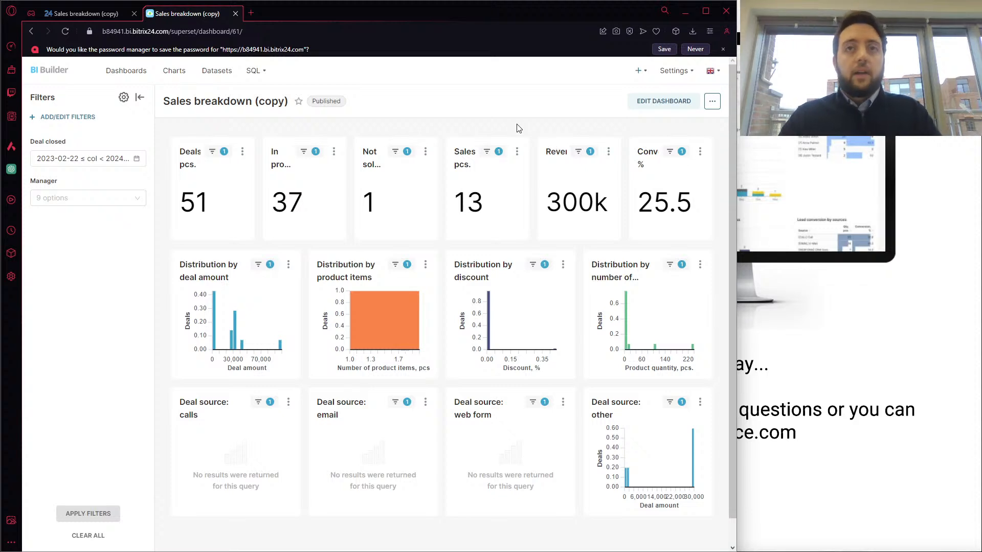
left_click(425, 152)
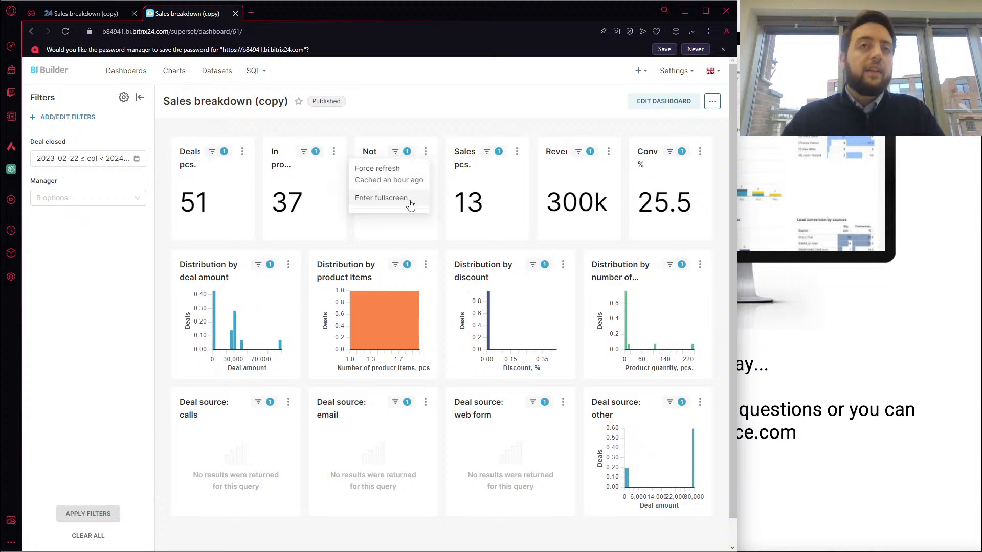
left_click(448, 133)
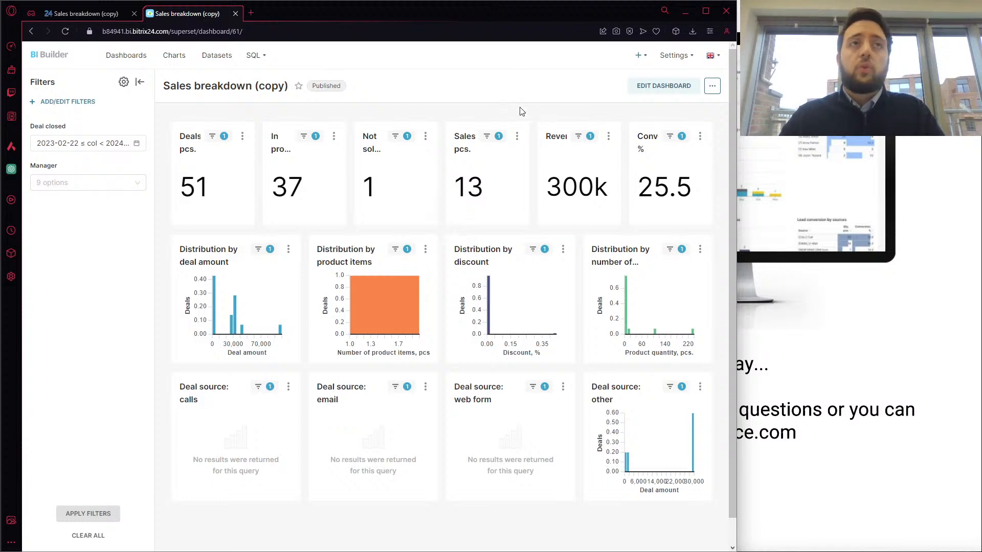
Put the Sales breakdown copy into edit mode and delete all of its charts
left_click(640, 94)
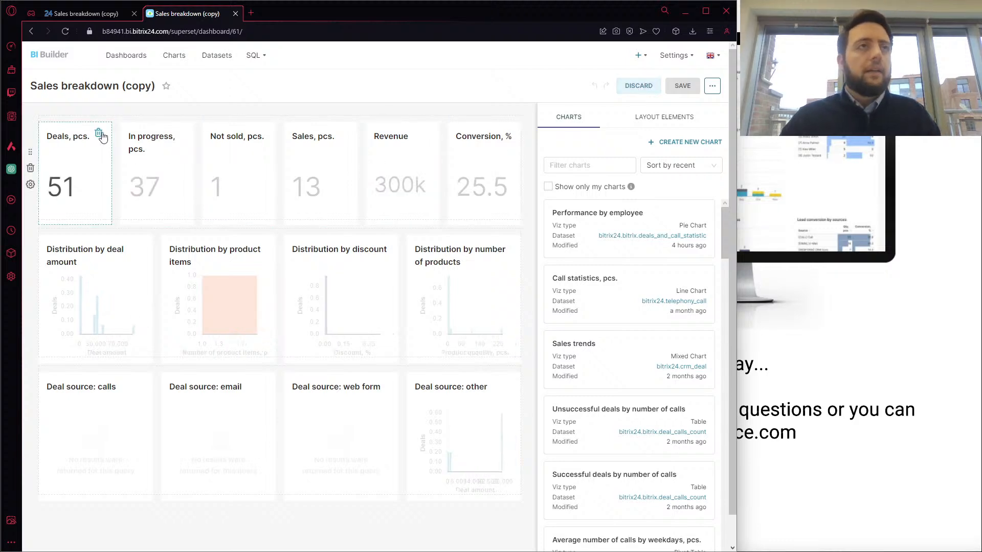
left_click(99, 133)
left_click(100, 134)
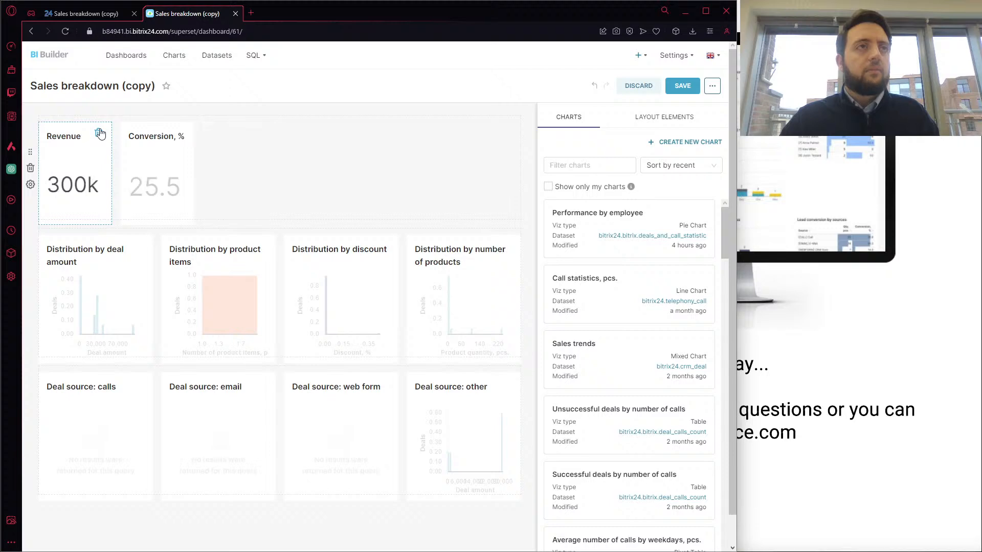
left_click(100, 134)
left_click(100, 134)
left_click(139, 134)
left_click(139, 134)
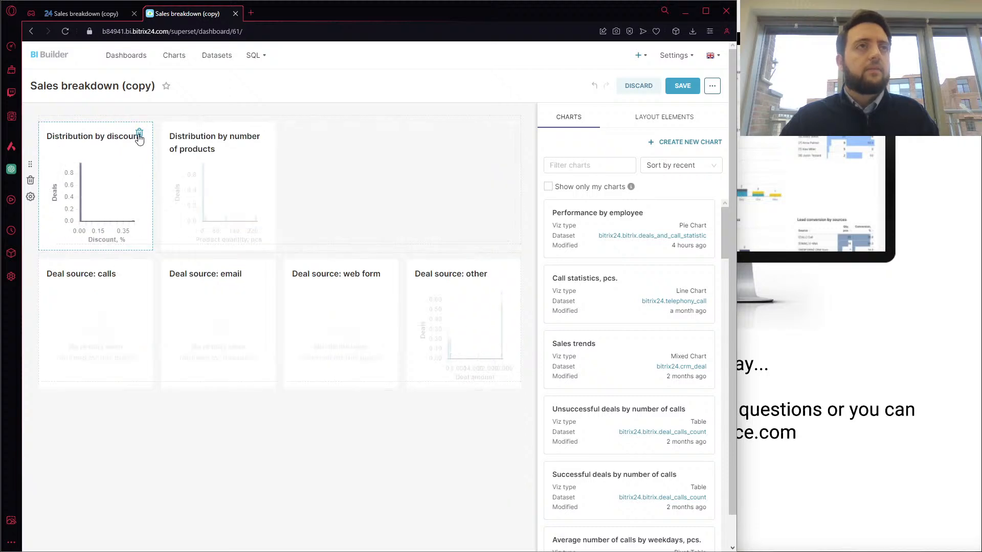
left_click(139, 134)
left_click(139, 134)
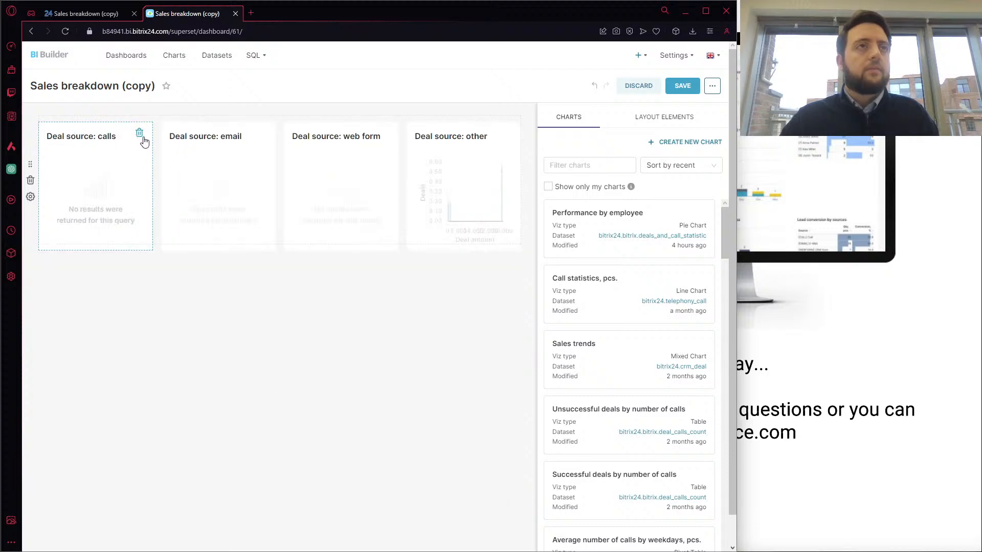
left_click(139, 134)
left_click(139, 134)
left_click(139, 134)
left_click(139, 134)
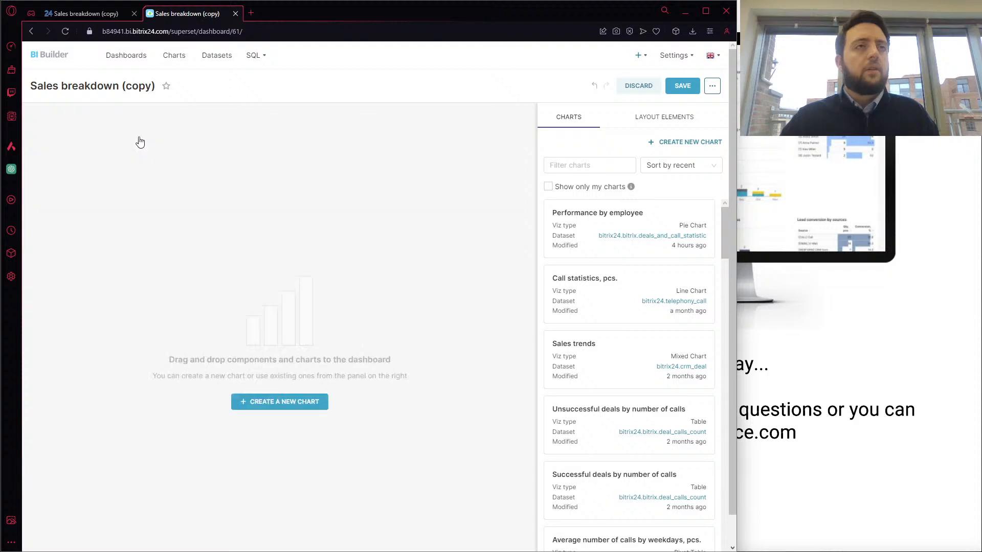
Rename the emptied Sales breakdown copy as "live dashboard"
left_click(143, 92)
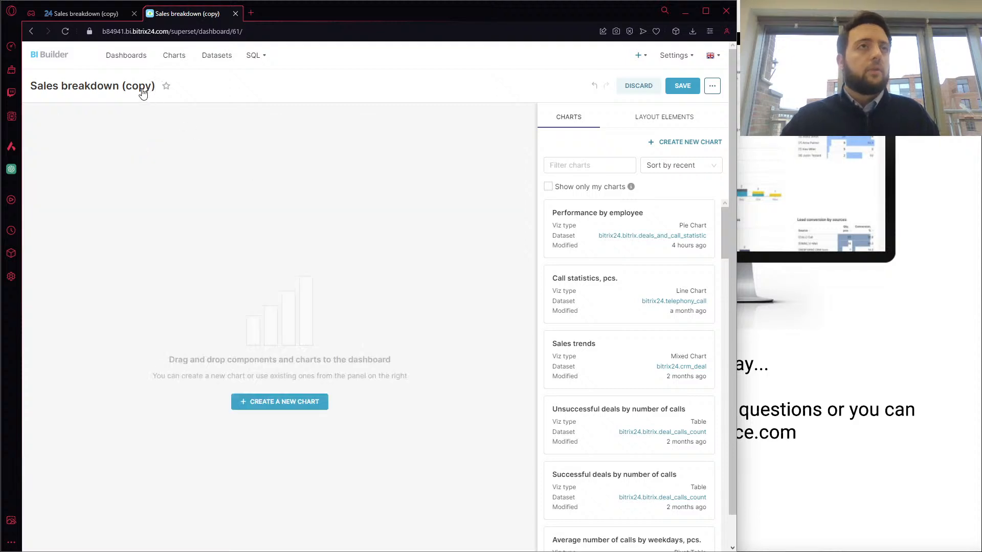
key("BackSpace")
key("BackSpace")
key("BackSpace")
key("BackSpace")
key("BackSpace")
key("BackSpace")
key("BackSpace")
key("BackSpace")
key("BackSpace")
key("BackSpace")
key("BackSpace")
key("BackSpace")
key("BackSpace")
key("BackSpace")
key("BackSpace")
key("BackSpace")
key("BackSpace")
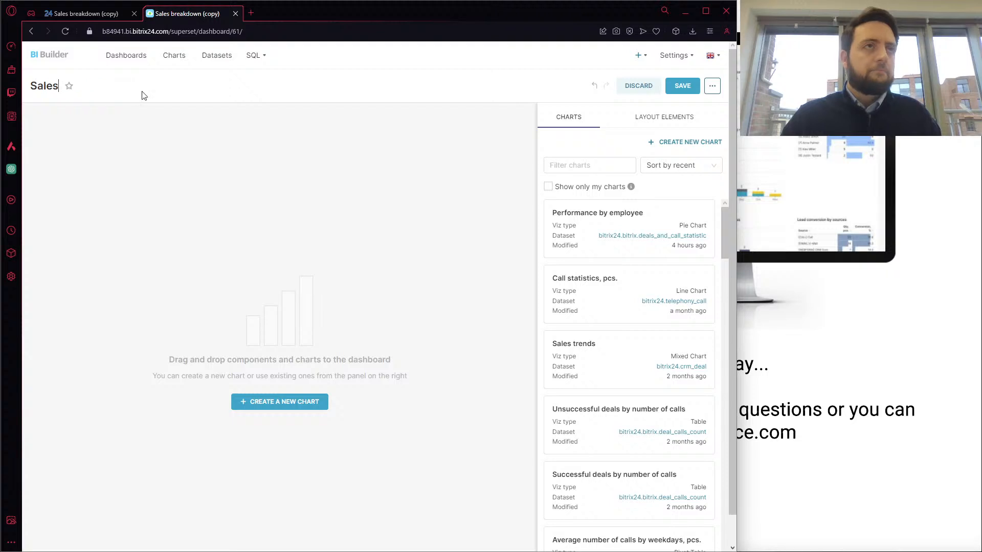
key("BackSpace")
key("BackSpace")
key("BackSpace")
key("BackSpace")
key("BackSpace")
type("live")
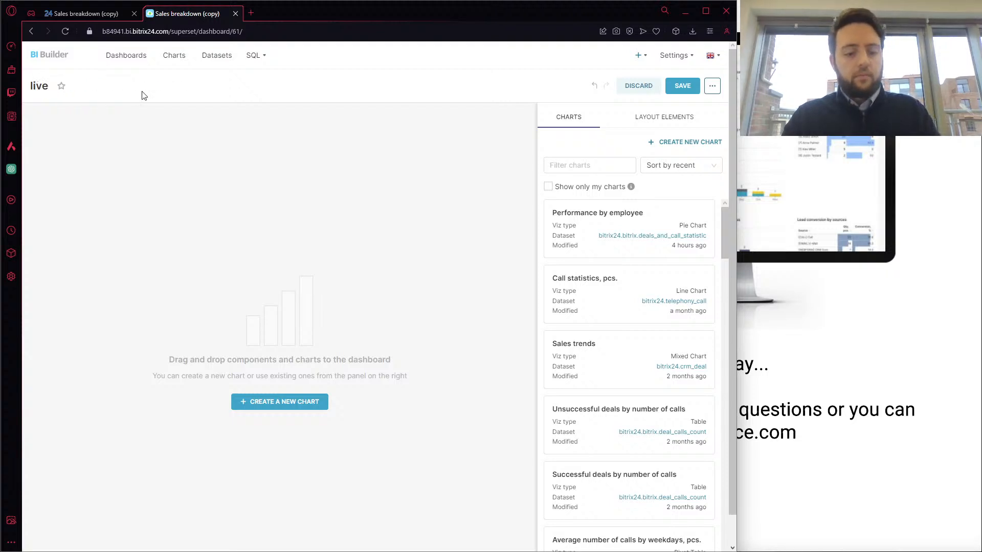
type(" dashboard")
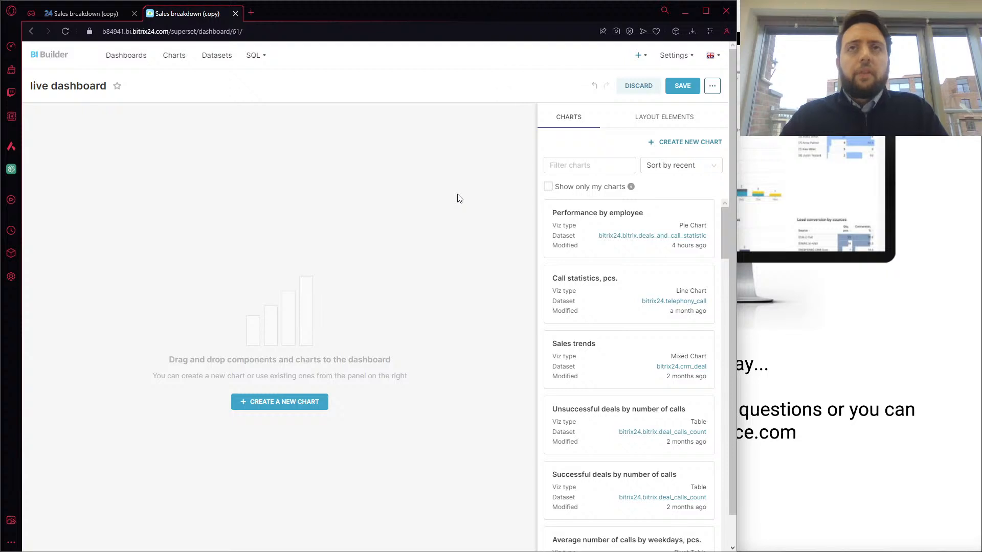
Add a header element to the empty dashboard canvas and set its text to "Deals statistics"
left_click(658, 118)
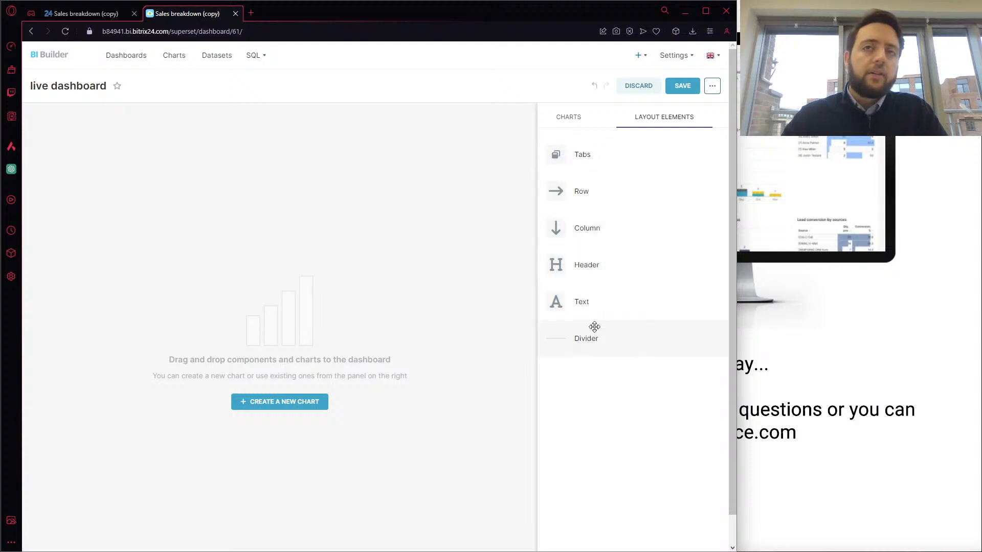
left_click_drag(614, 259, 254, 212)
left_click(77, 147)
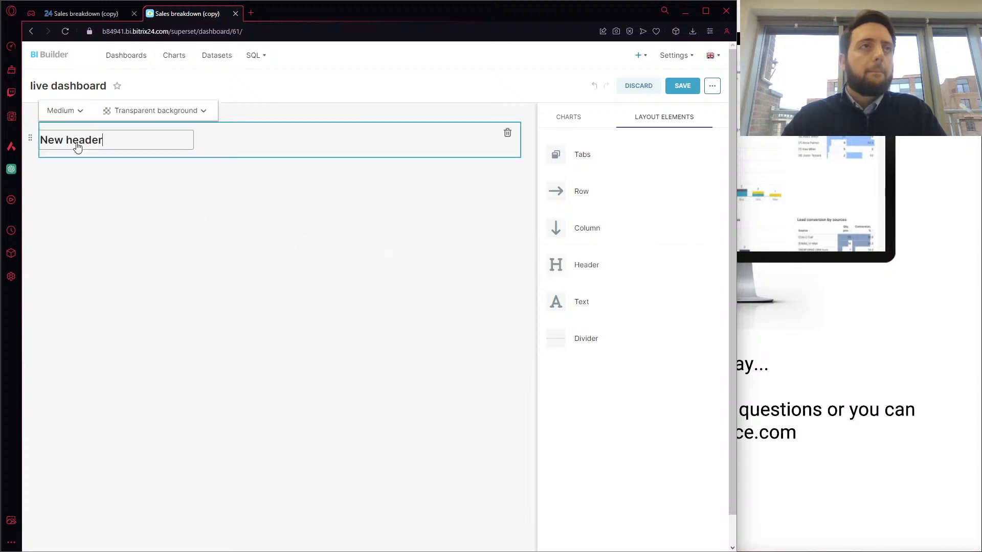
left_click_drag(122, 140, 42, 141)
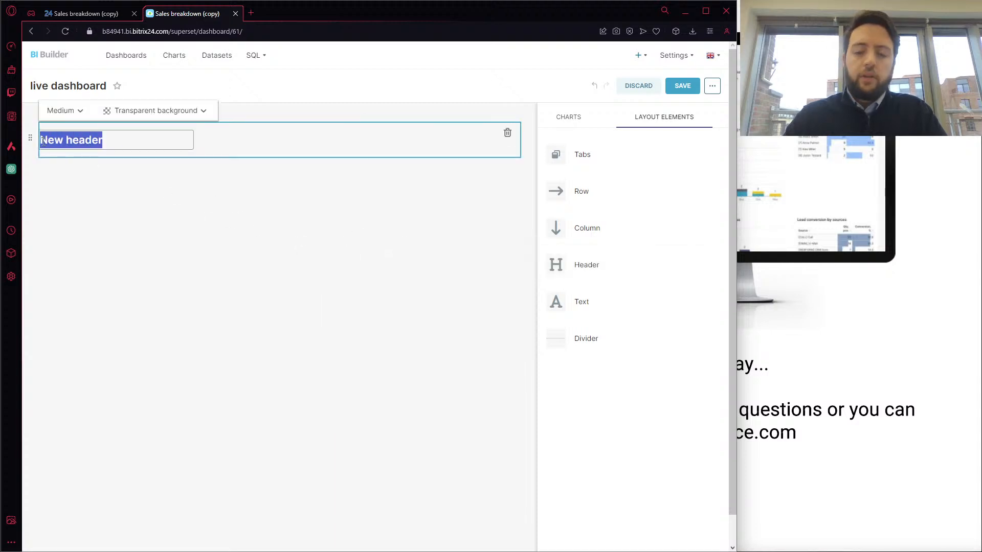
key("BackSpace")
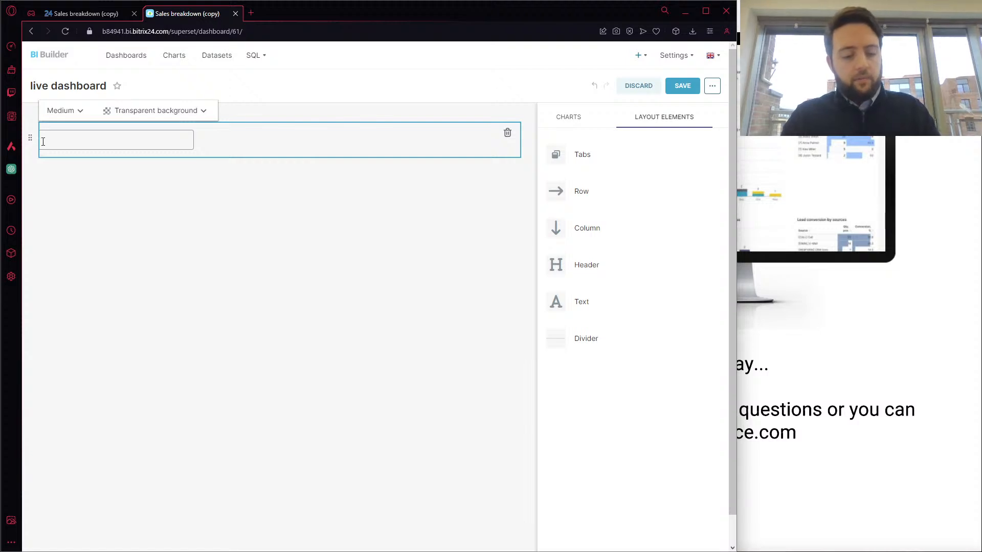
type("Deals statistic")
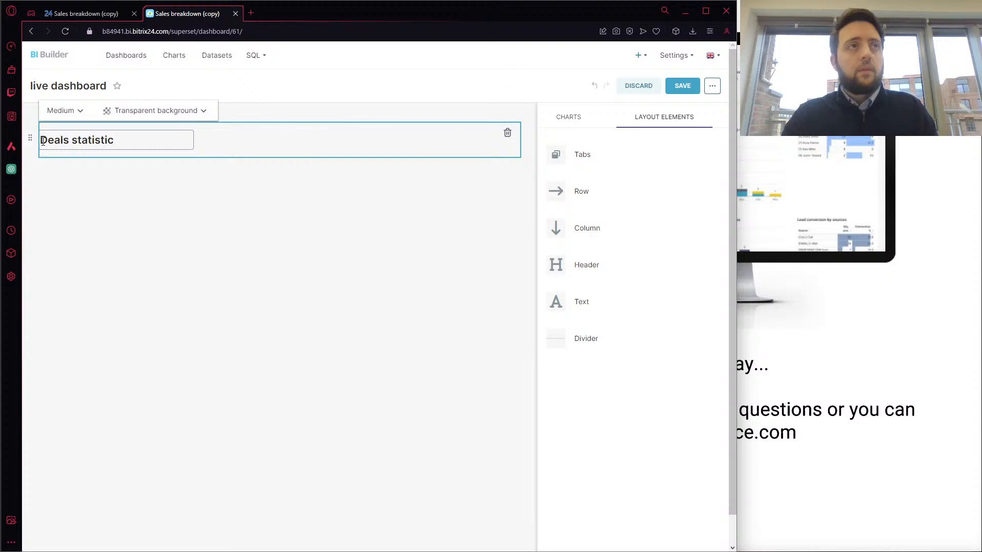
type("s")
left_click(150, 204)
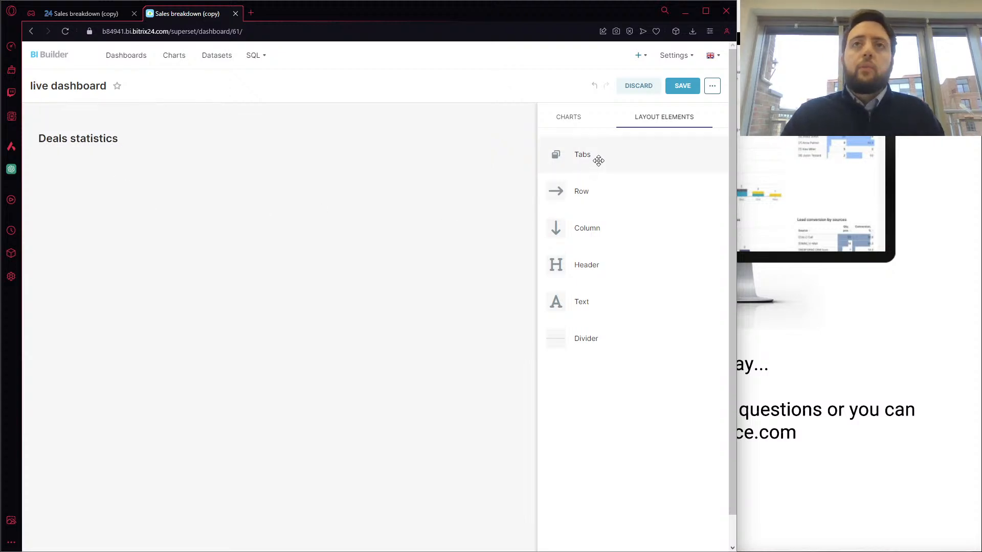
Add a tabs element below the Deals statistics header and title its first tab with an employee's first name
left_click_drag(599, 160, 150, 152)
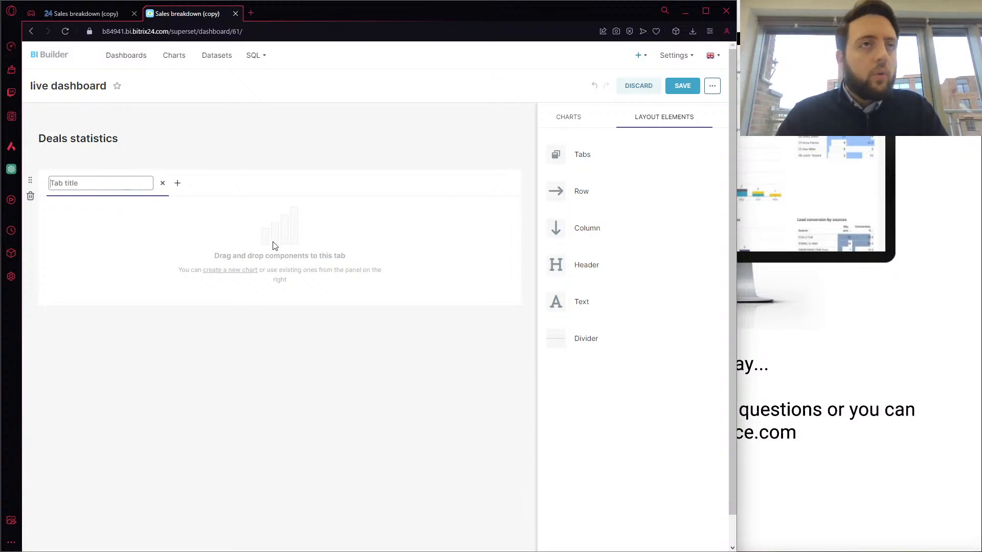
left_click(256, 240)
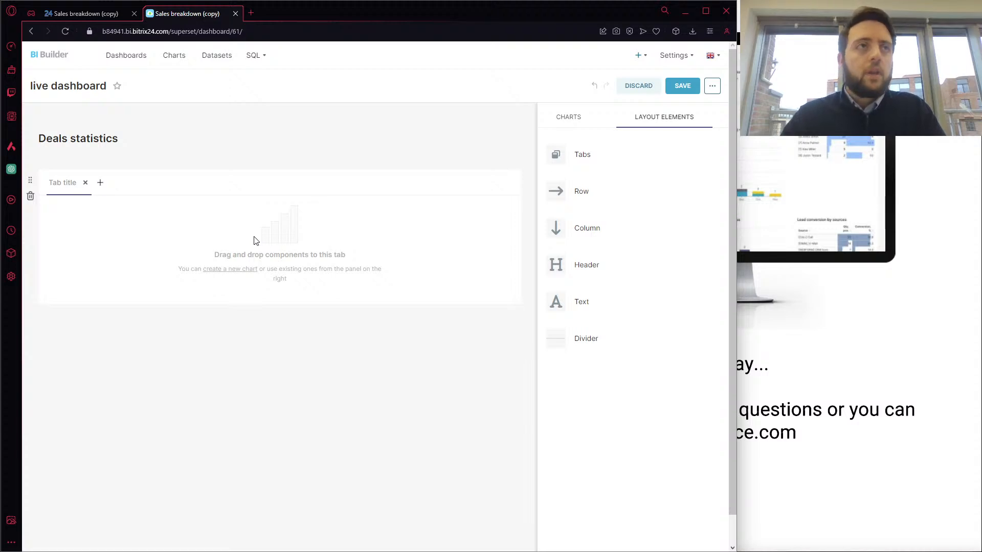
left_click(63, 183)
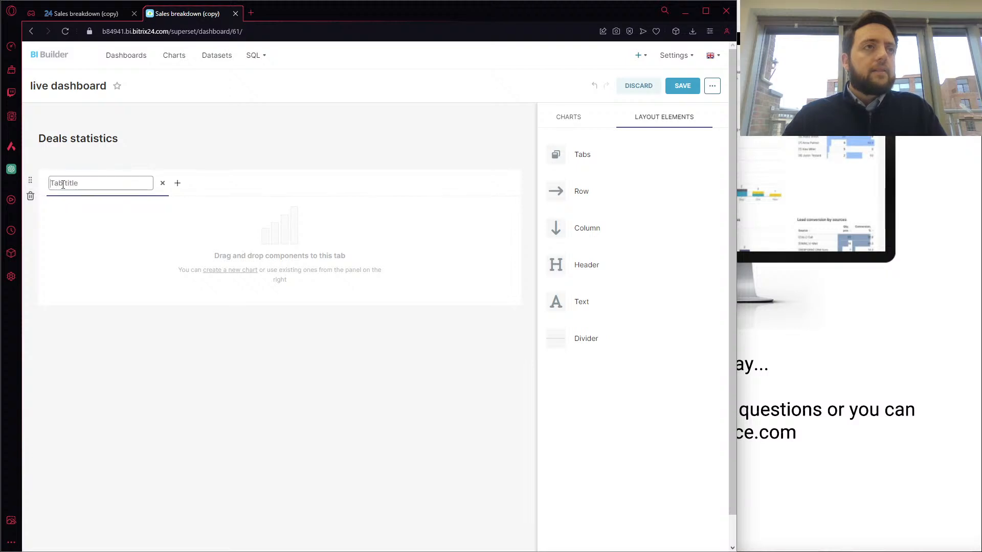
type("Andy")
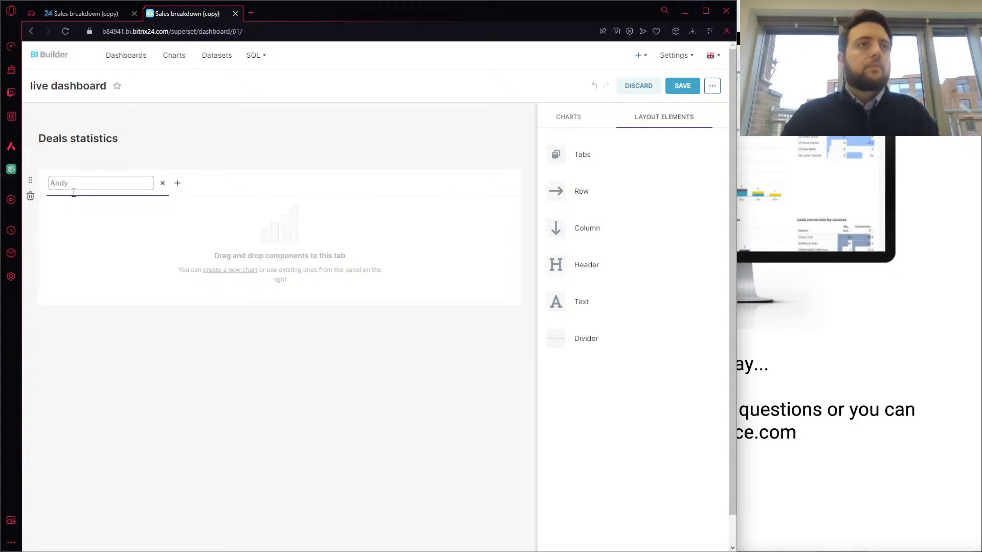
left_click(107, 231)
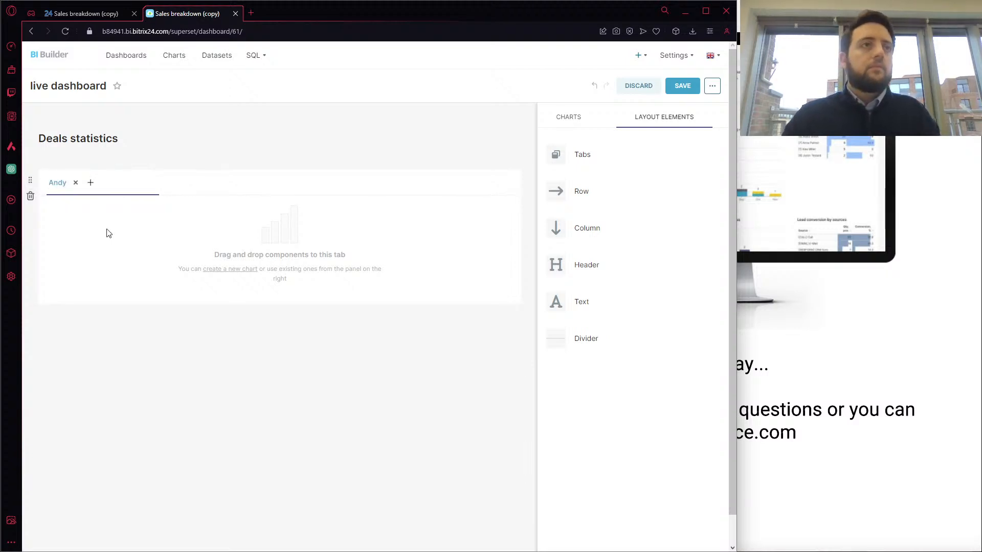
Add a second tab beside the first one and title it with another employee's first name
left_click(92, 183)
left_click(107, 189)
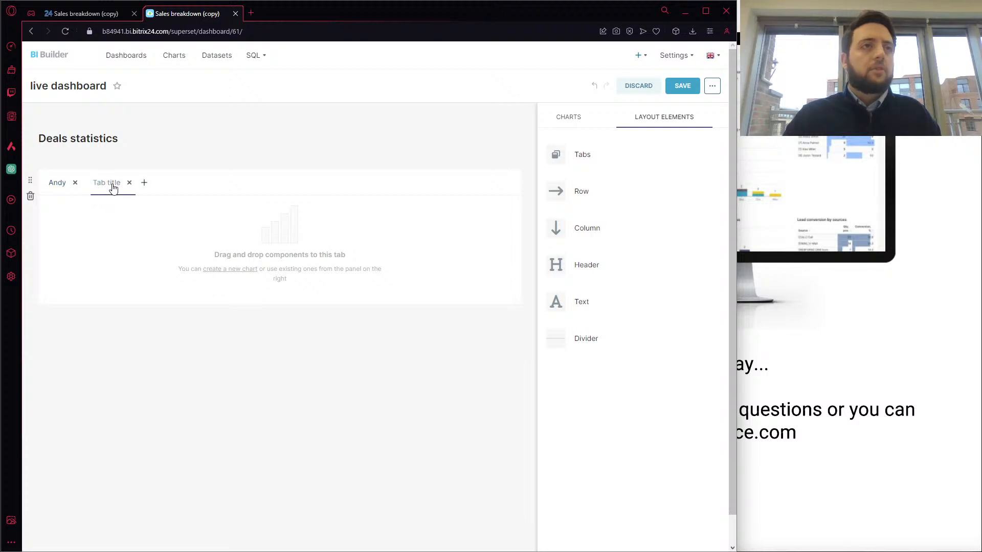
left_click(113, 185)
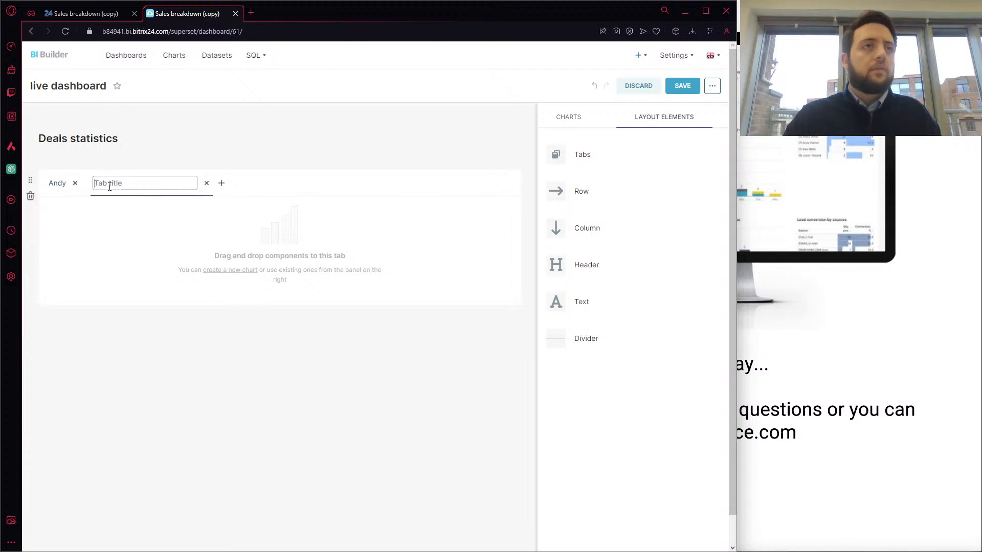
type("Damian")
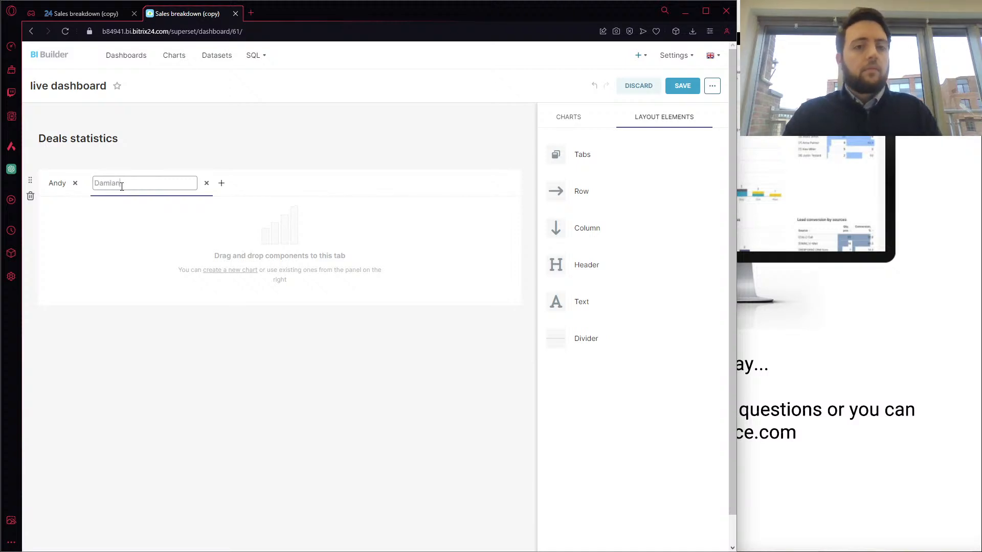
key("Return")
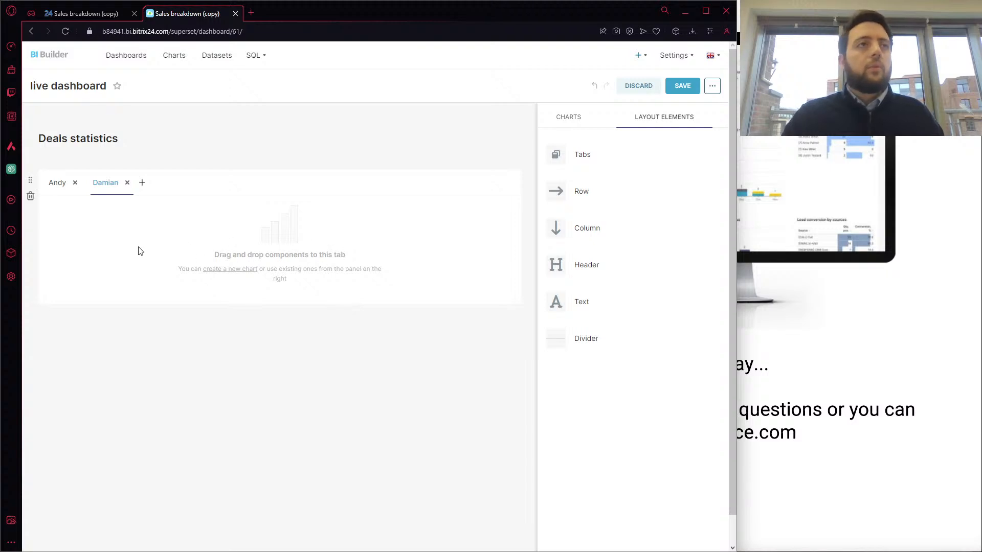
Find the Revenue big number chart among the available charts by filtering for "reve" and place it in the first employee's tab
left_click(64, 193)
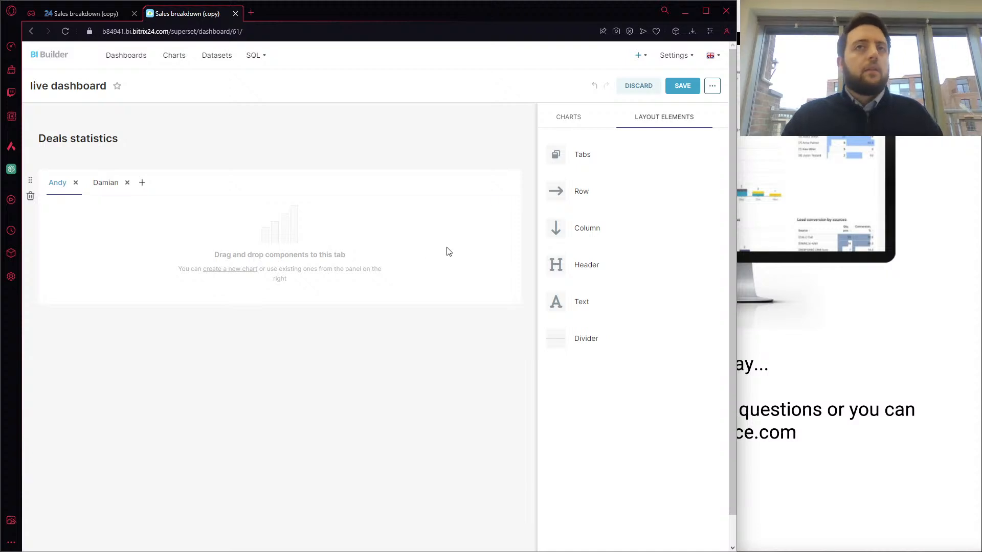
left_click(568, 118)
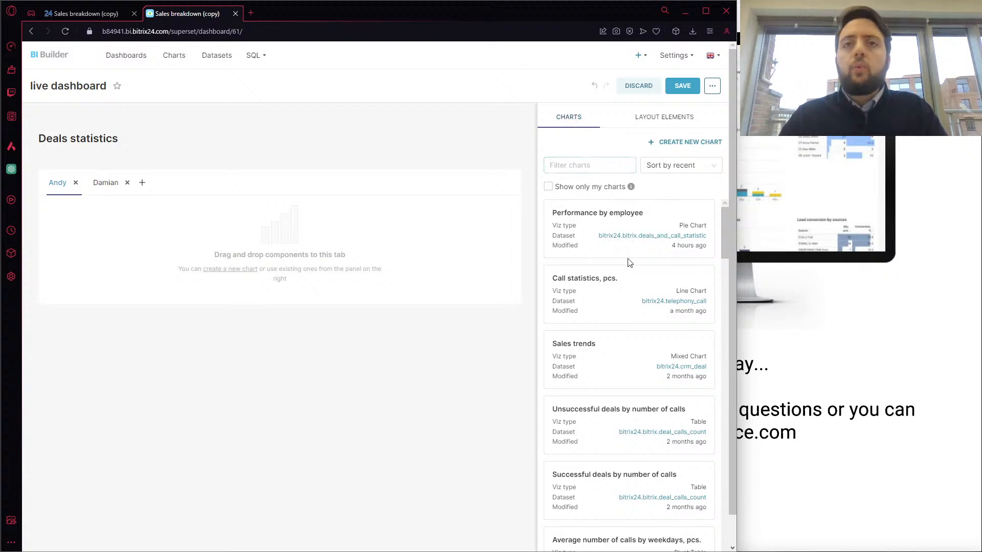
scroll(617, 348, "down", 3)
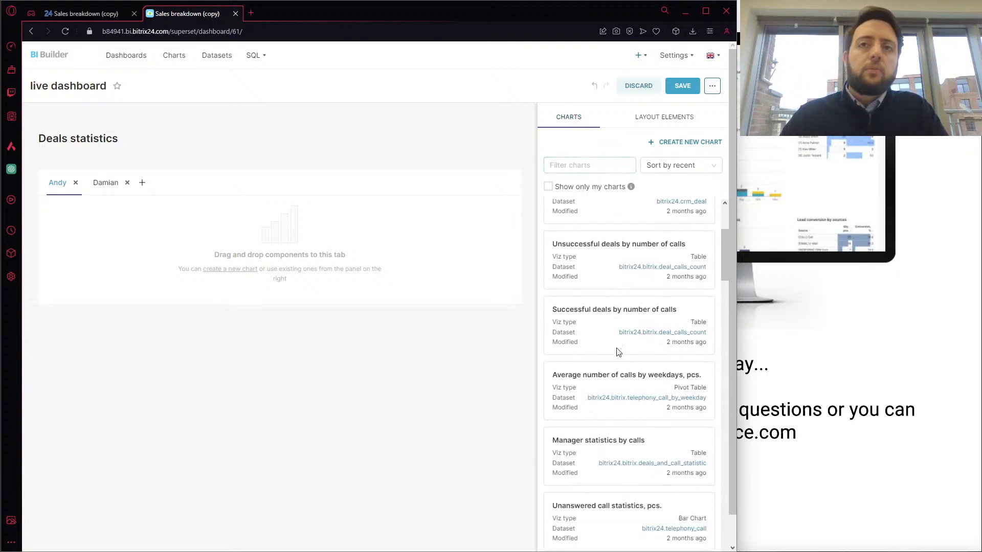
scroll(618, 352, "down", 4)
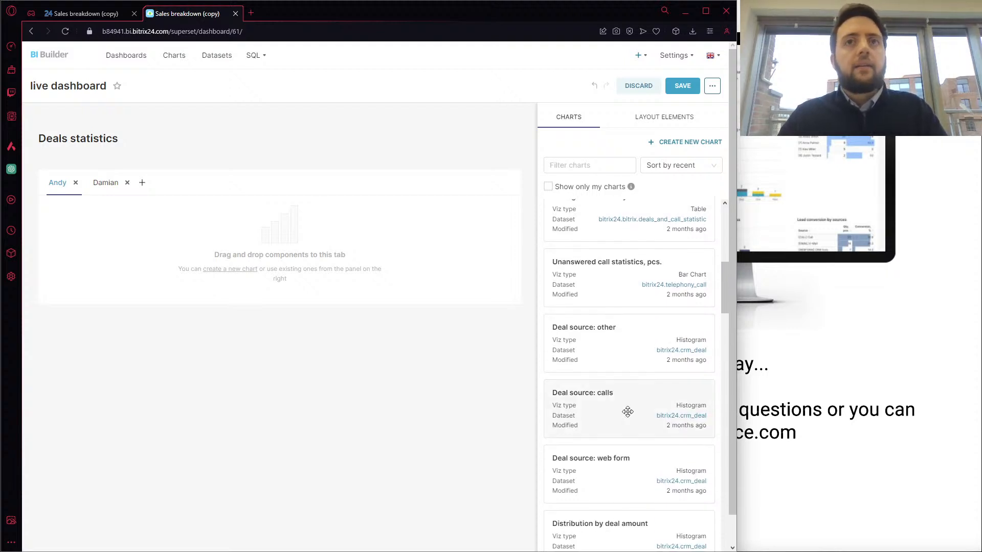
scroll(628, 412, "down", 8)
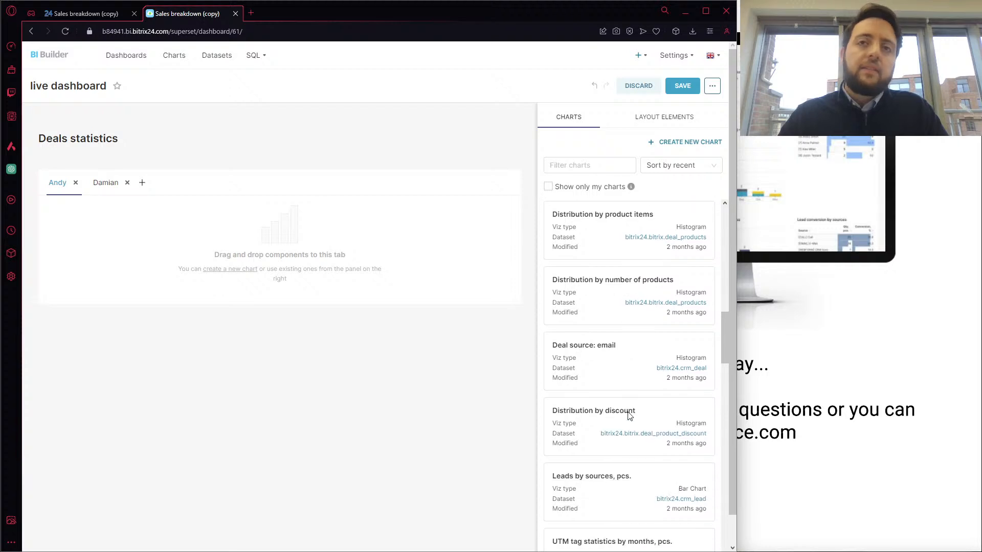
scroll(629, 415, "down", 3)
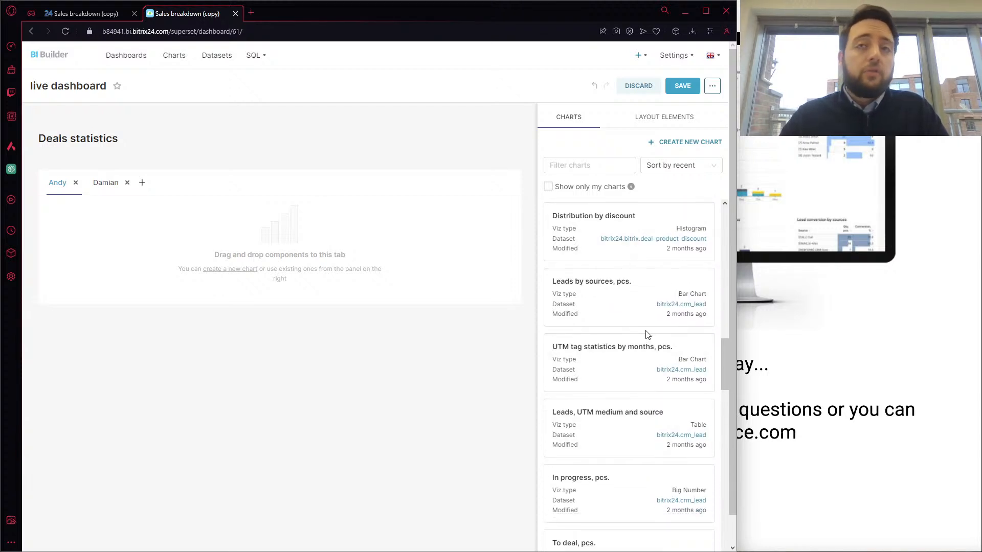
scroll(647, 334, "up", 15)
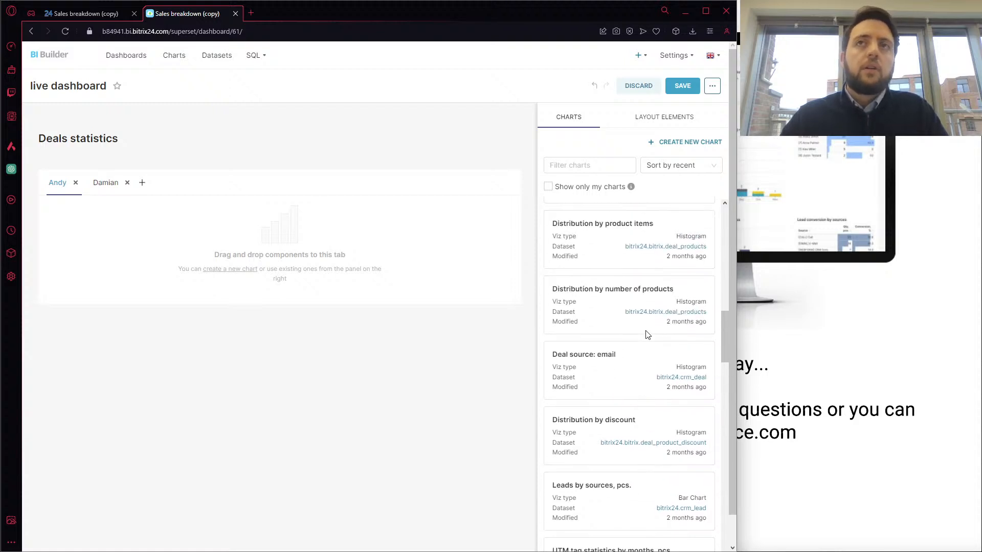
scroll(647, 334, "up", 2)
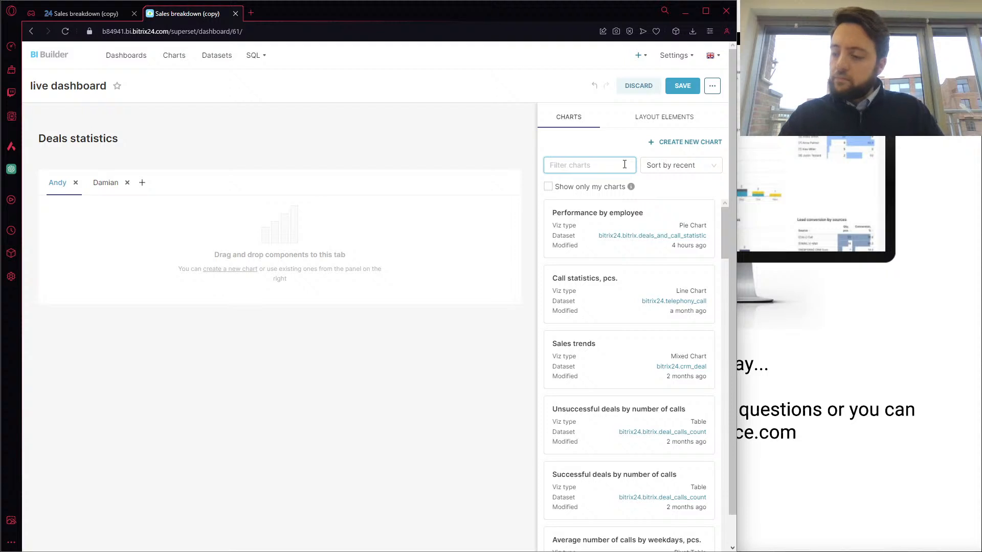
type("reve")
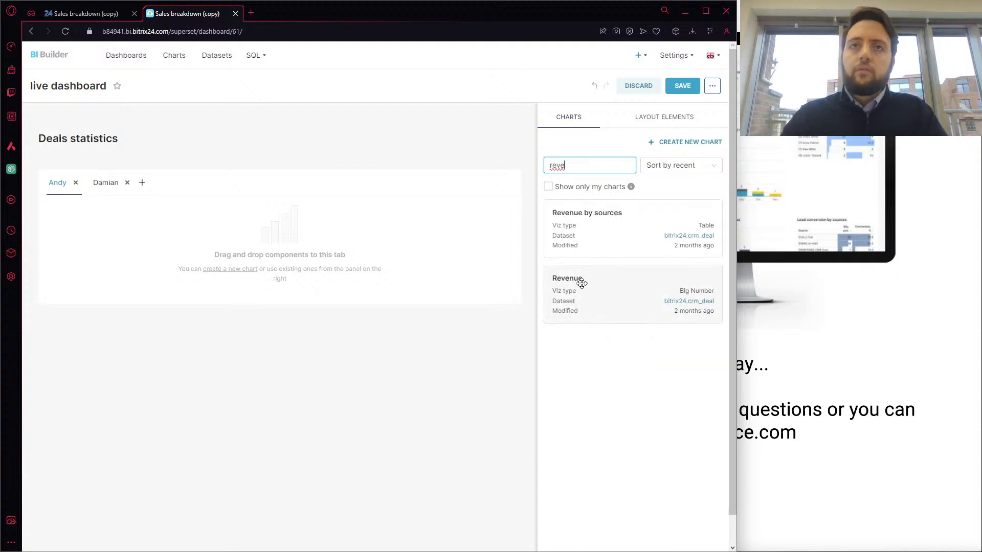
left_click_drag(581, 280, 88, 199)
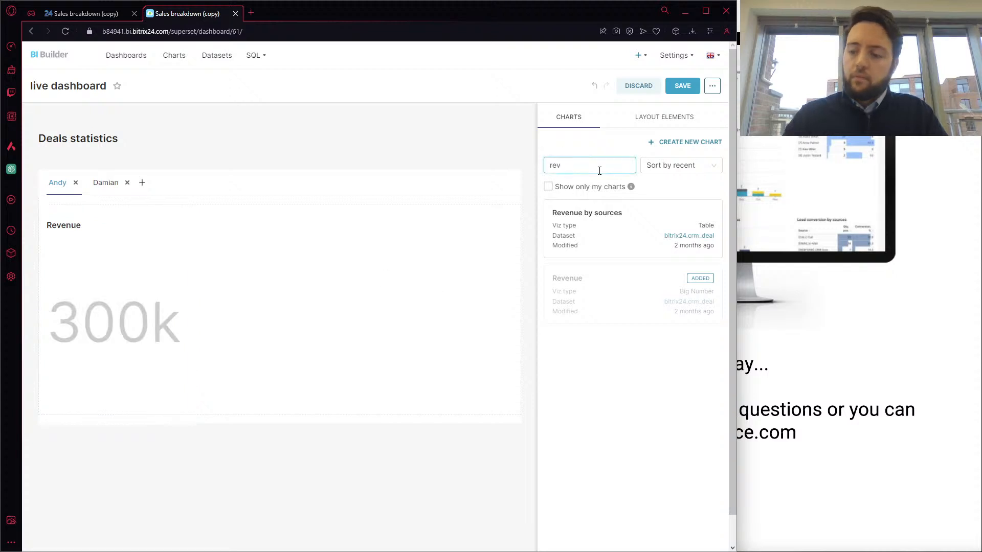
Filter the charts by "dis", place Distribution by deal amount beside the Revenue chart and widen it to fill the row
key("BackSpace")
key("BackSpace")
key("BackSpace")
type("ds")
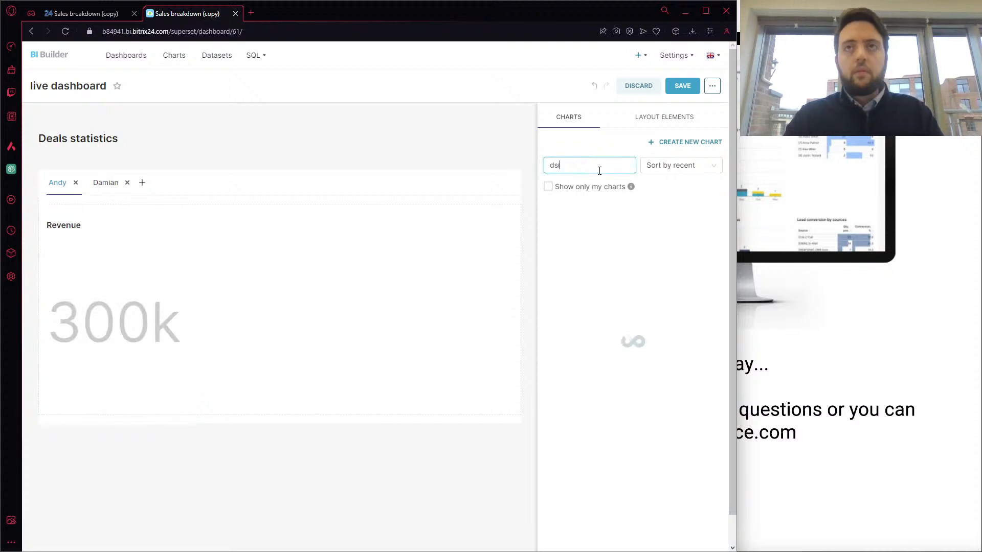
key("BackSpace")
type("is")
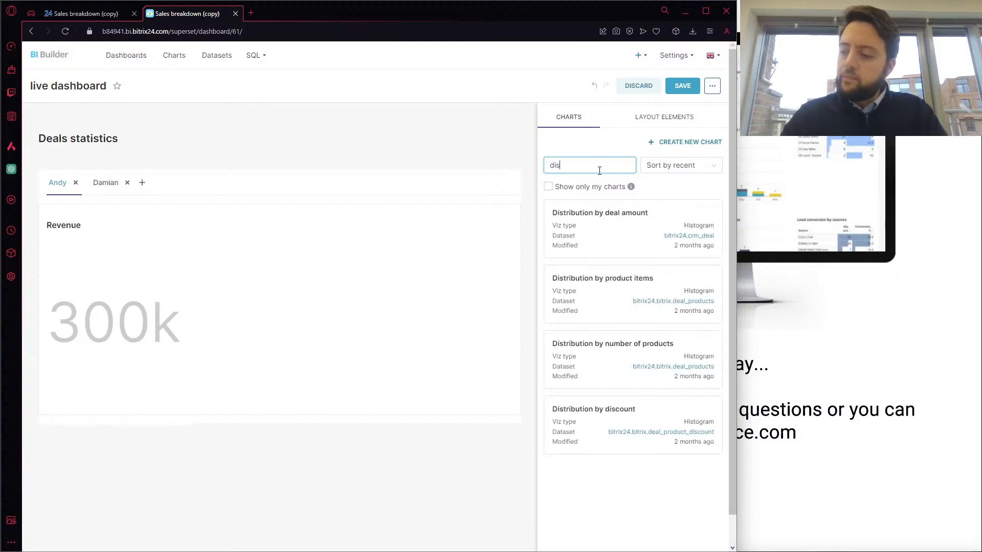
left_click_drag(603, 208, 202, 218)
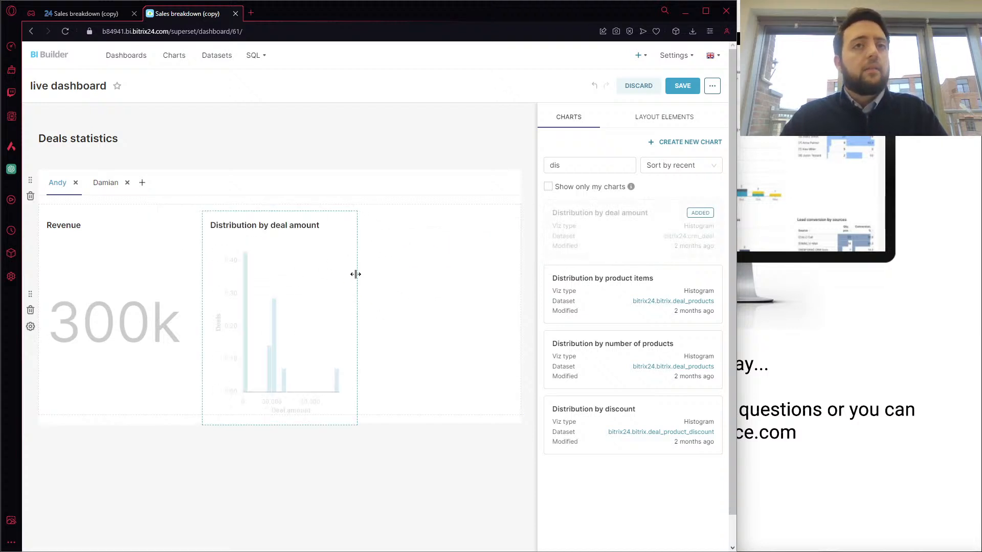
left_click_drag(356, 274, 518, 265)
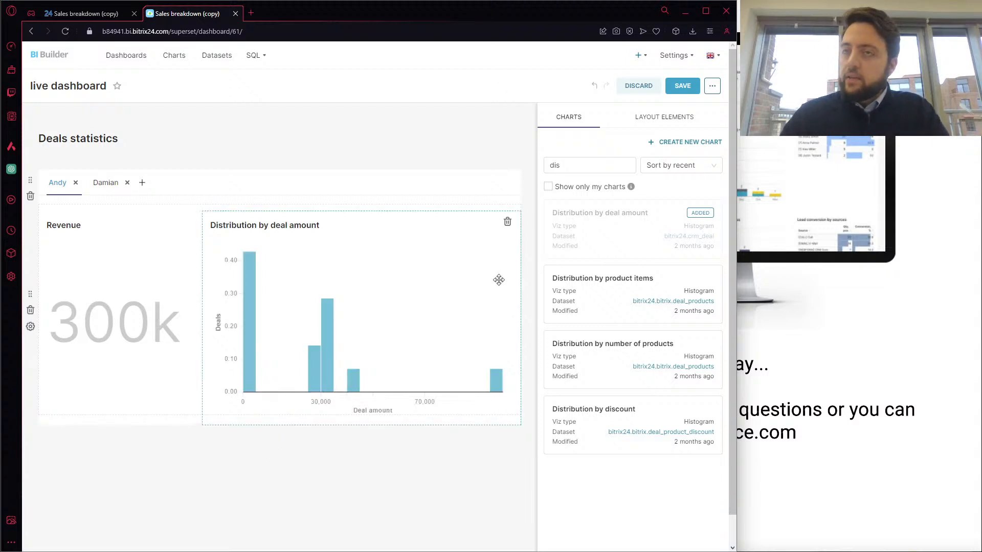
Filter the available charts by "respo" and place Responsible manager results in a new row below the employee tabs
left_click(586, 169)
key("BackSpace")
key("BackSpace")
key("BackSpace")
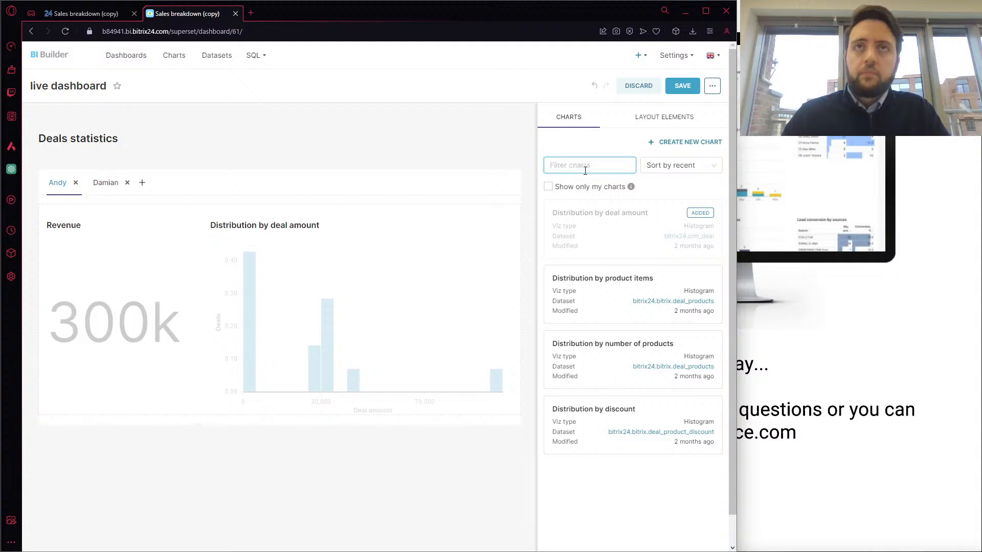
type("respo")
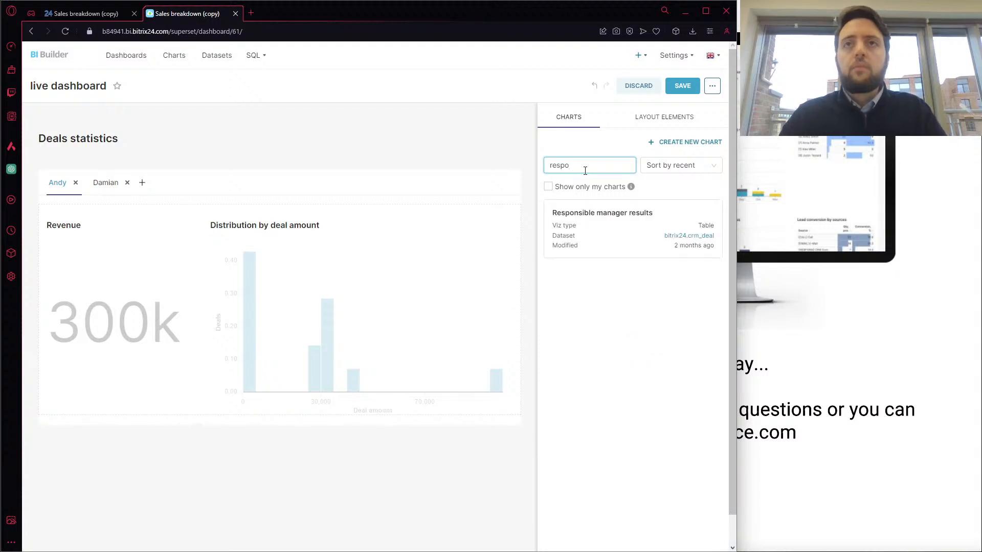
double_click(585, 170)
left_click(602, 214)
left_click_drag(603, 214, 100, 424)
Widen the Responsible manager results table across most of the dashboard row so all its columns fit
scroll(206, 467, "down", 3)
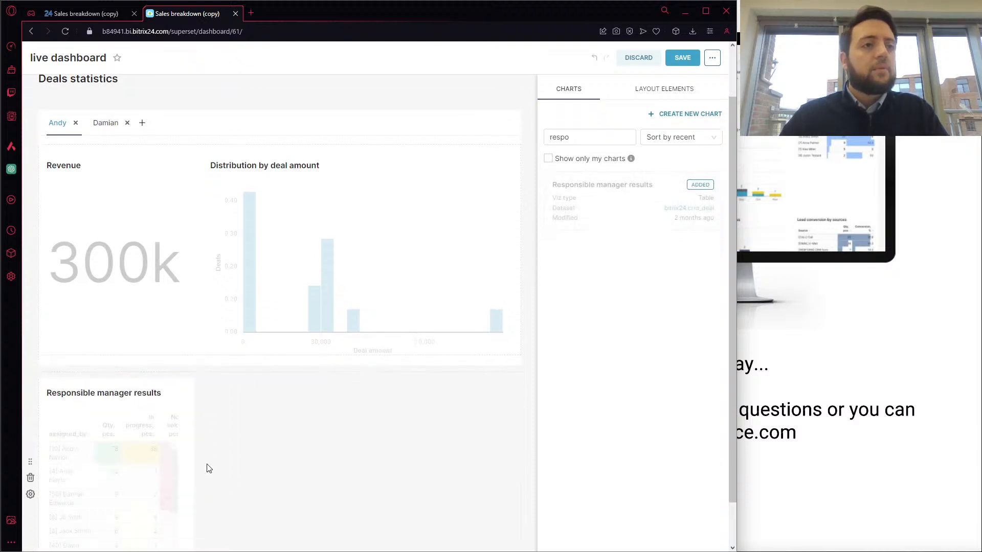
left_click_drag(194, 432, 400, 427)
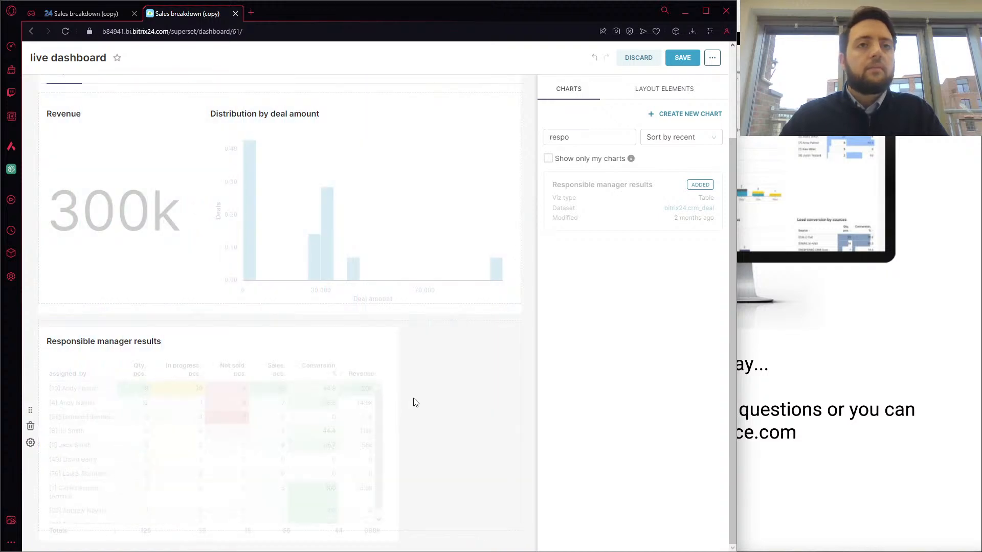
left_click_drag(395, 391, 484, 394)
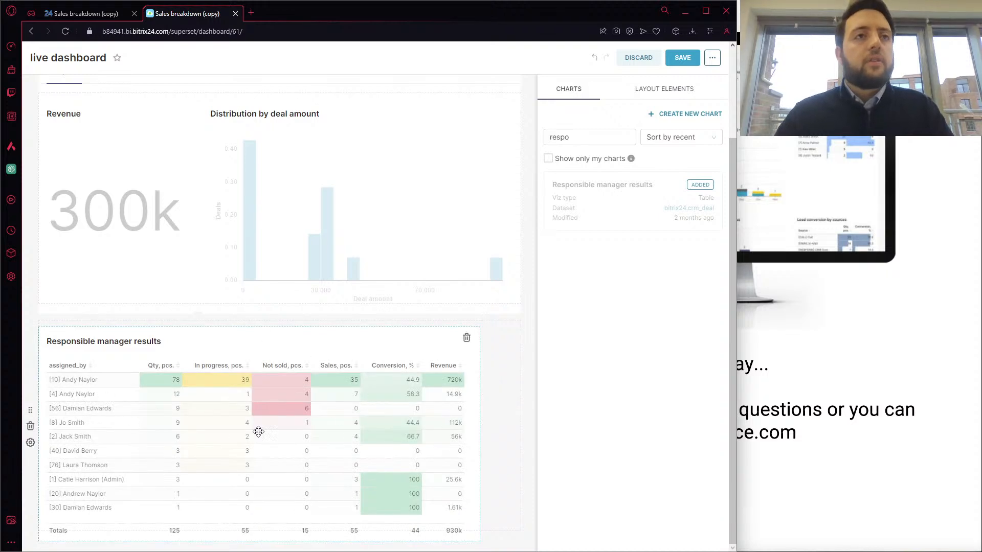
View the second employee's tab above the Responsible manager results table and return to the first employee's tab
left_click_drag(256, 431, 216, 247)
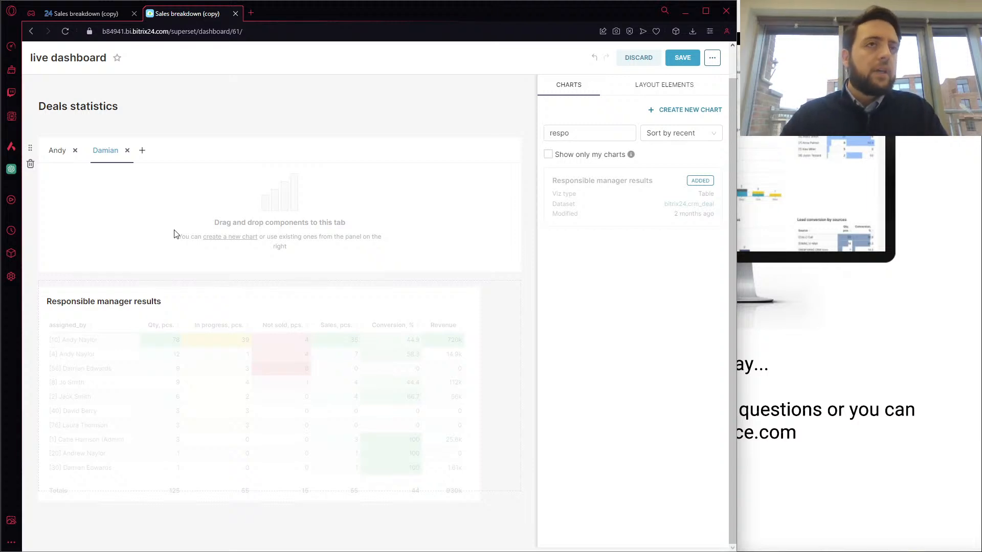
left_click(62, 154)
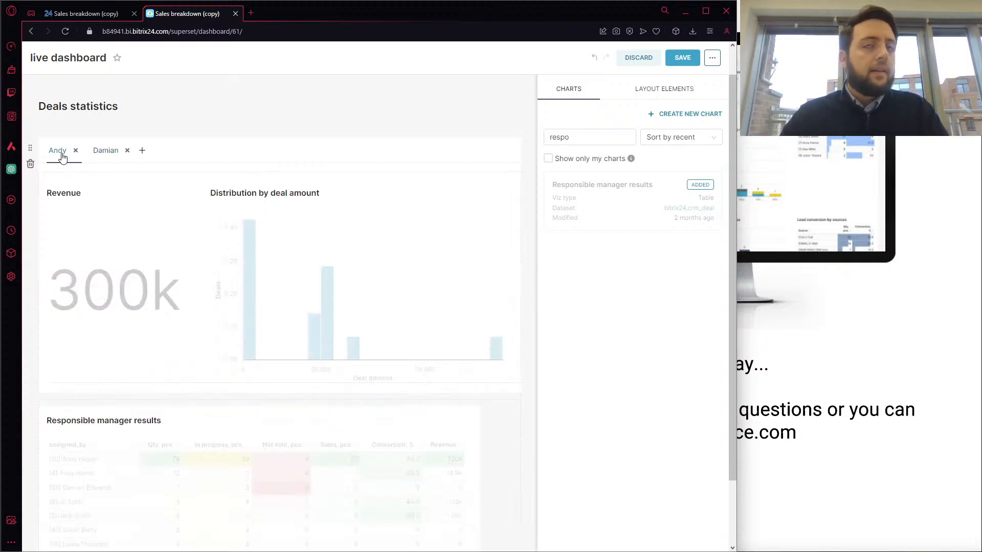
scroll(413, 239, "up", 1)
Clear the chart filter and start creating a new chart from the dashboard editor
left_click(583, 167)
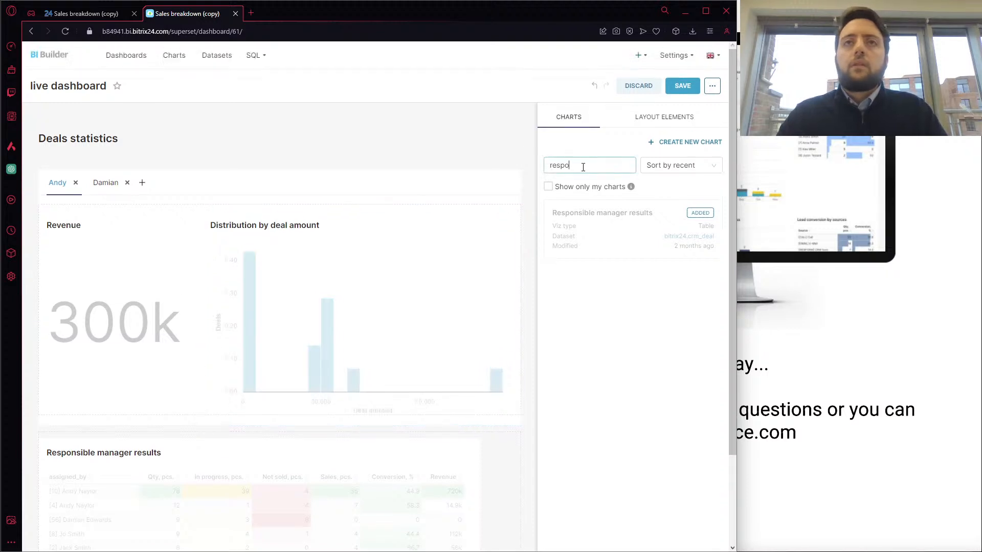
key("BackSpace")
key("BackSpace")
key("BackSpace")
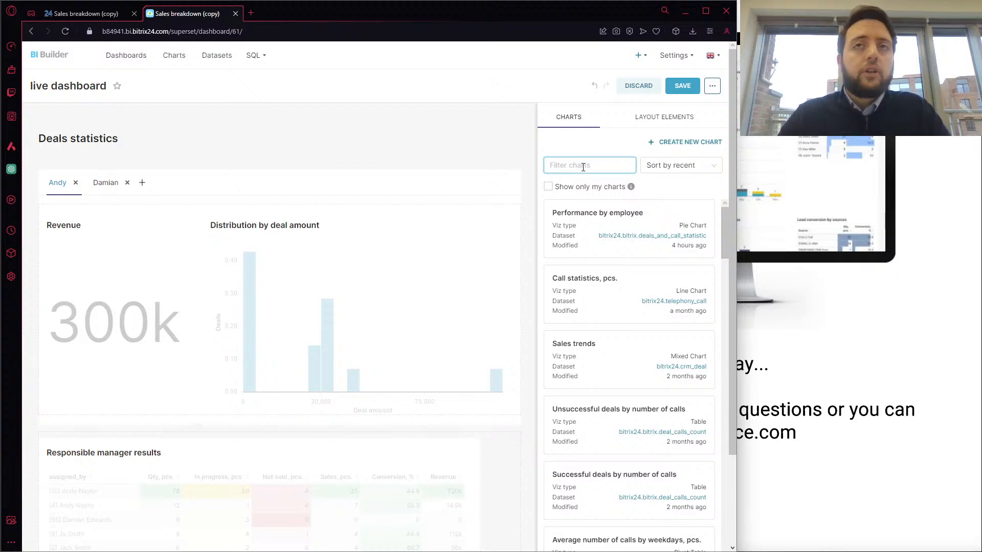
left_click(673, 144)
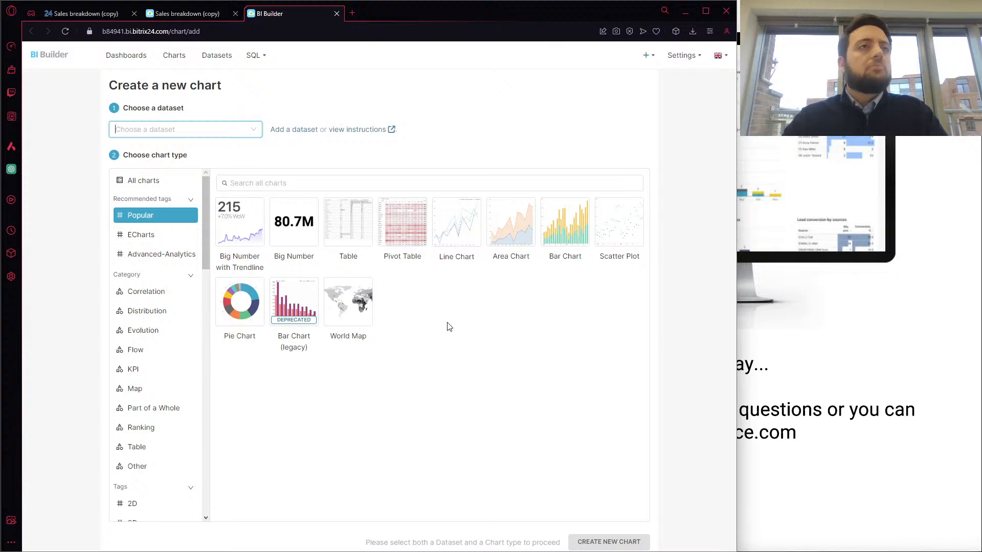
Choose bitrix.deal_calls_count as the new chart's dataset and review the other available datasets
left_click(239, 133)
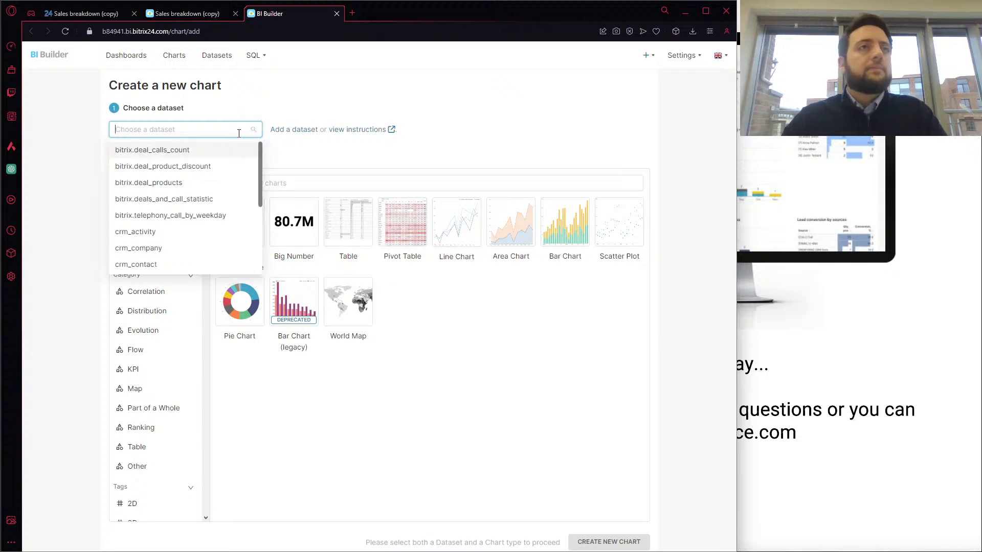
left_click(195, 151)
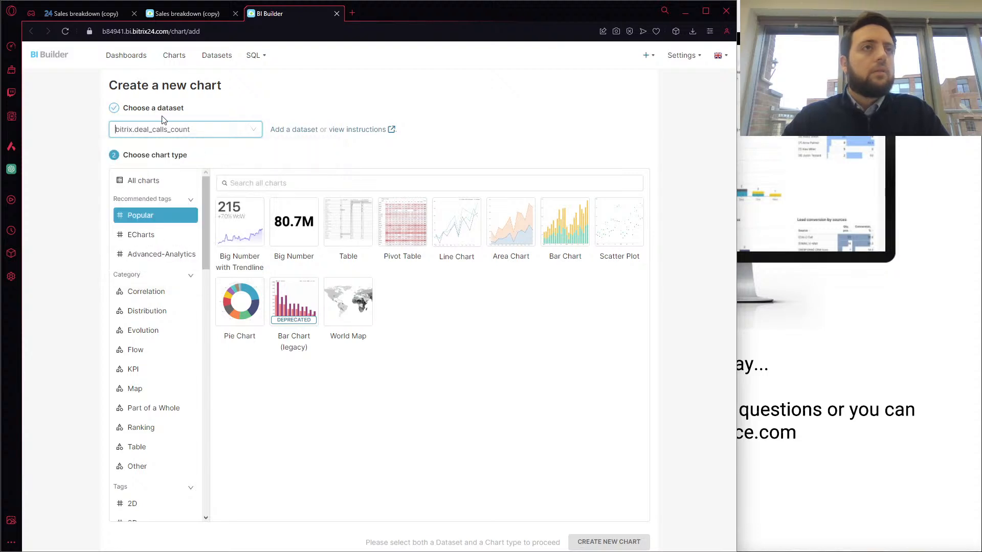
left_click(200, 130)
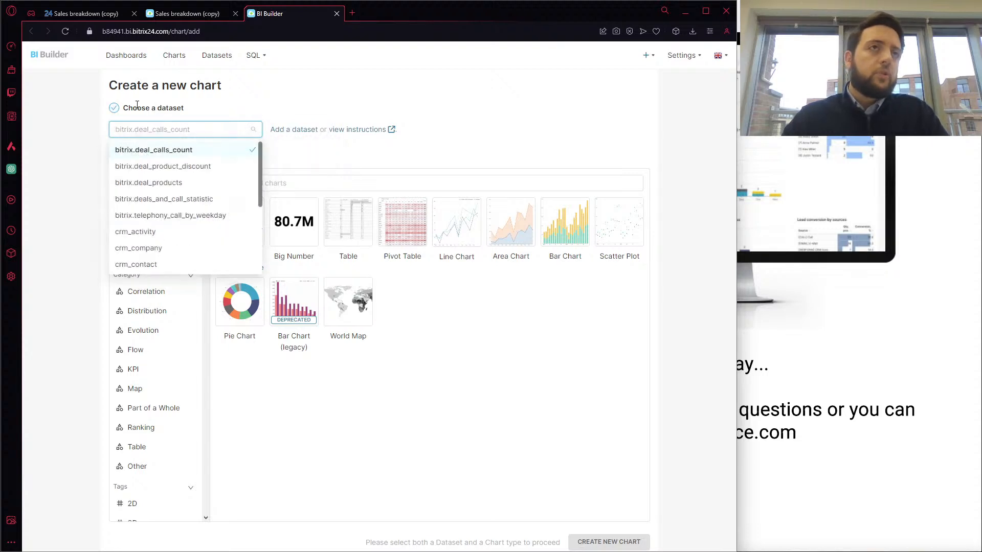
scroll(218, 192, "down", 1)
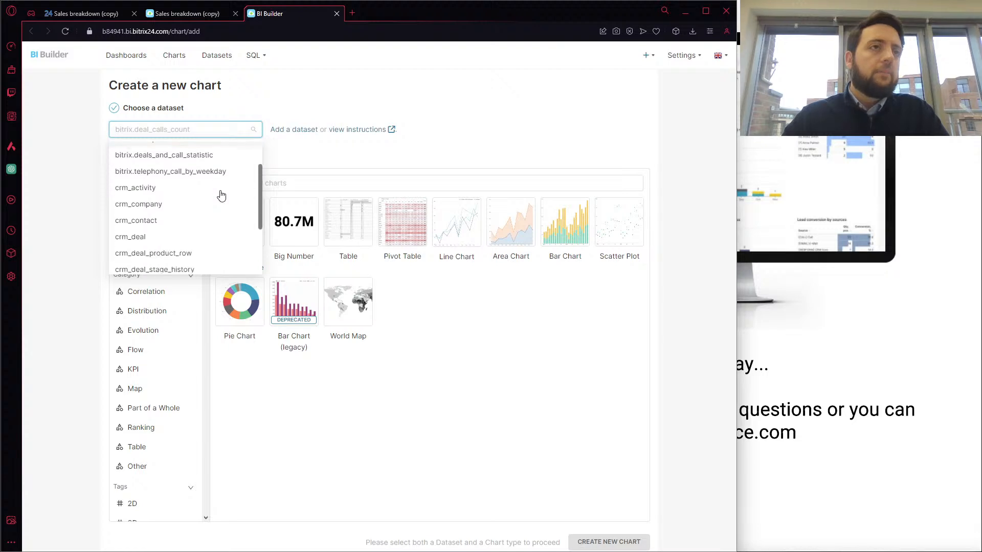
scroll(178, 241, "down", 3)
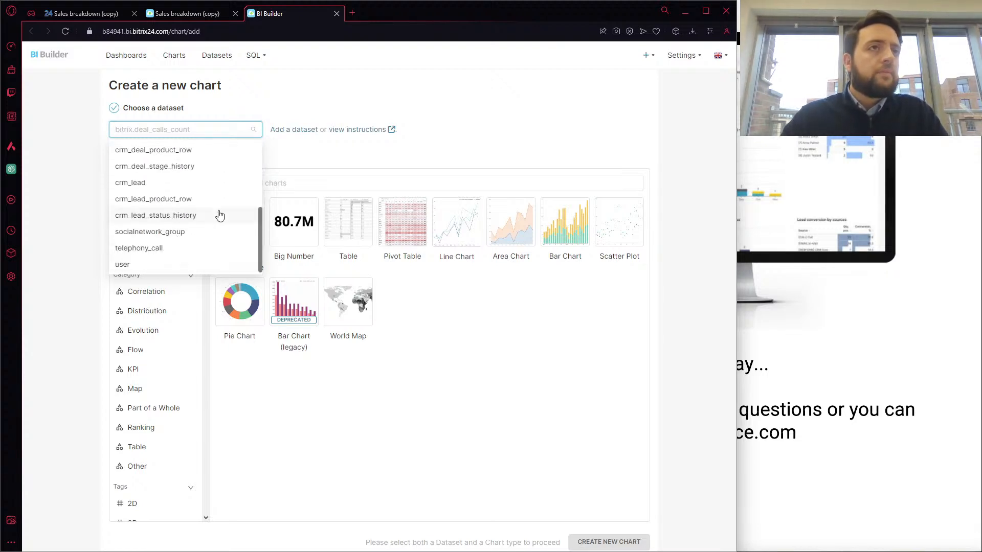
scroll(220, 215, "up", 2)
scroll(220, 215, "up", 3)
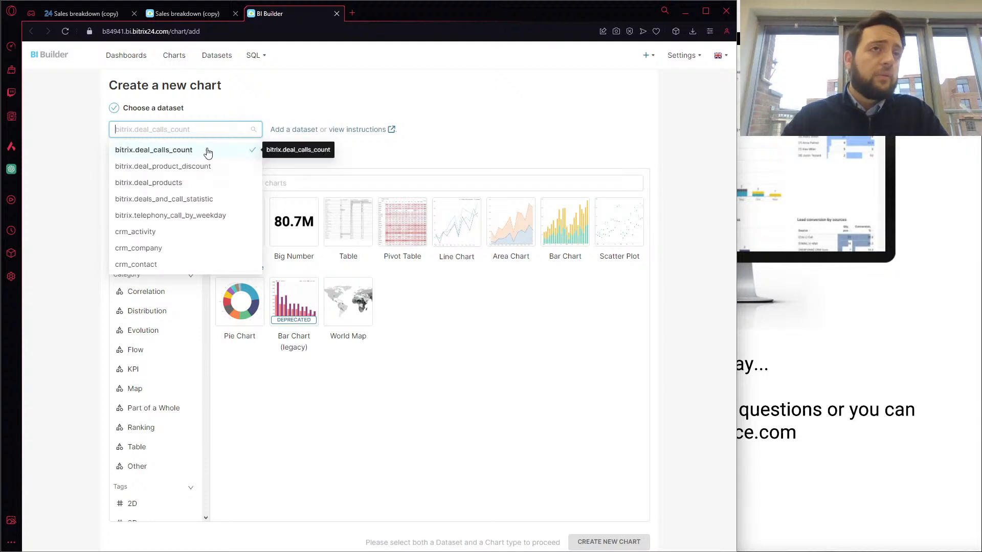
left_click(368, 150)
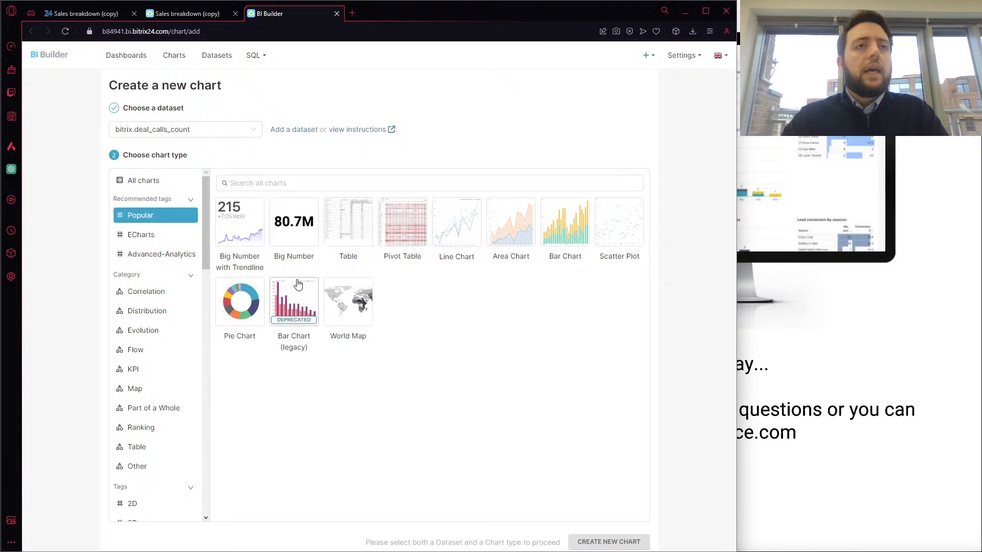
Select Pie Chart as the chart type, review its description and create the new chart
left_click(249, 319)
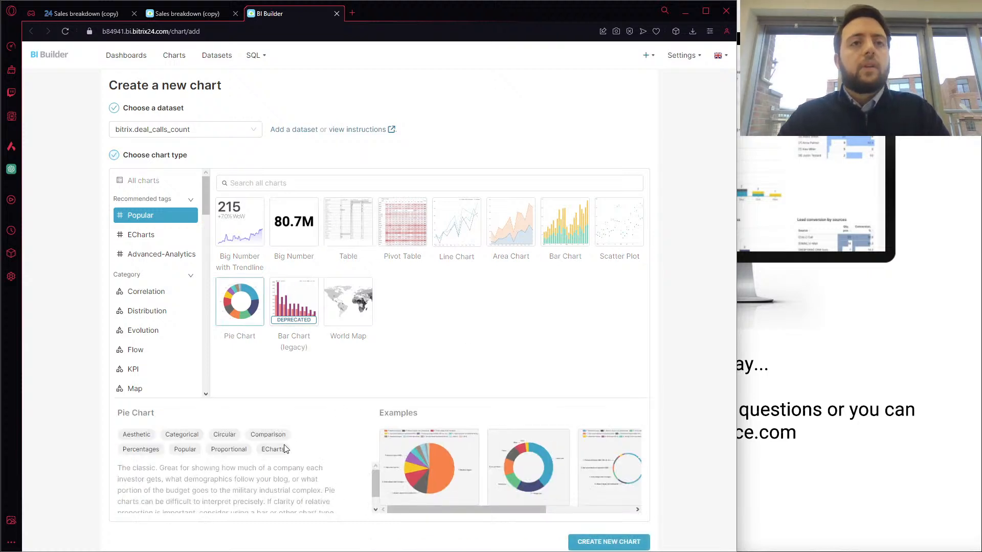
scroll(269, 504, "down", 1)
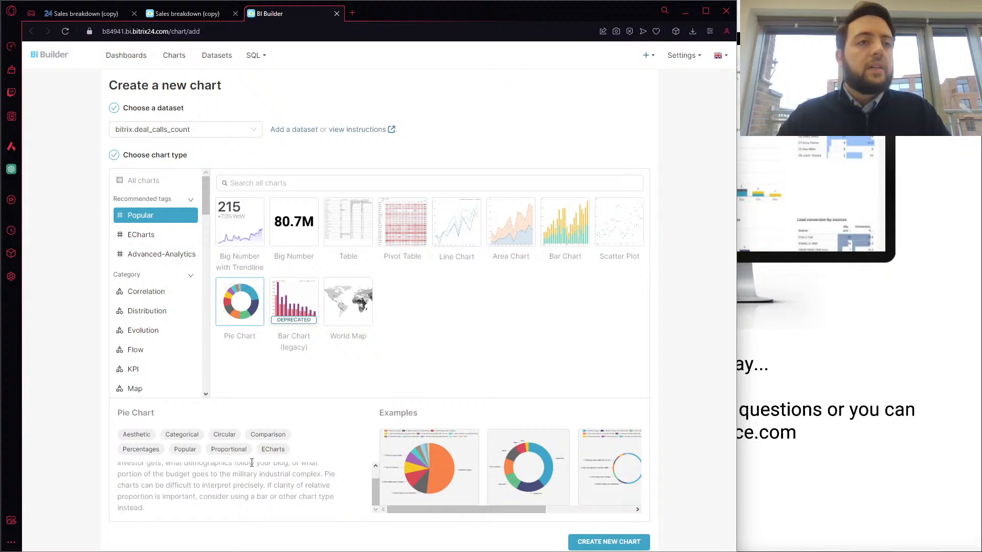
scroll(253, 484, "up", 1)
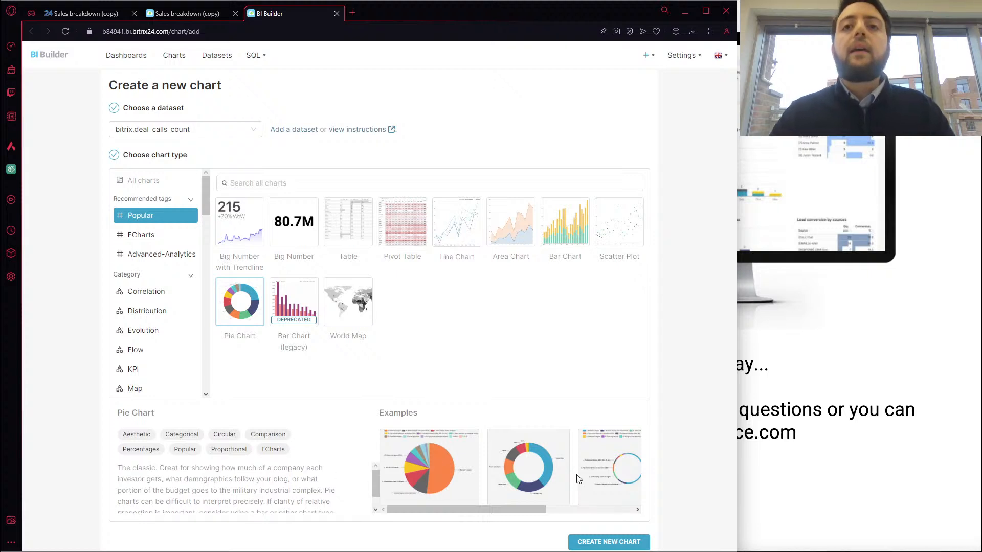
left_click(603, 542)
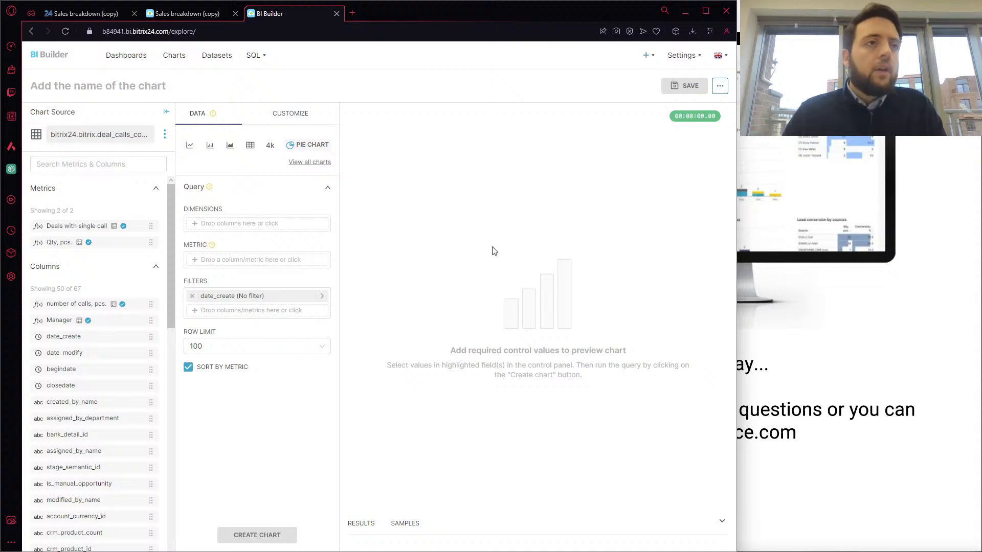
Browse the dataset's columns and add the saved expression "number of calls, pcs." as the pie chart's dimension
scroll(105, 376, "down", 1)
scroll(105, 376, "down", 12)
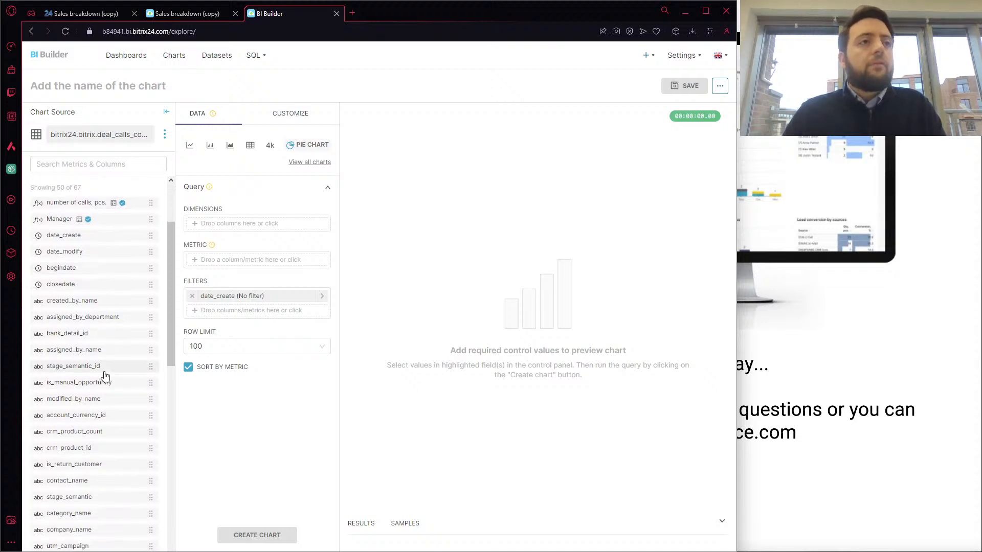
scroll(104, 376, "down", 4)
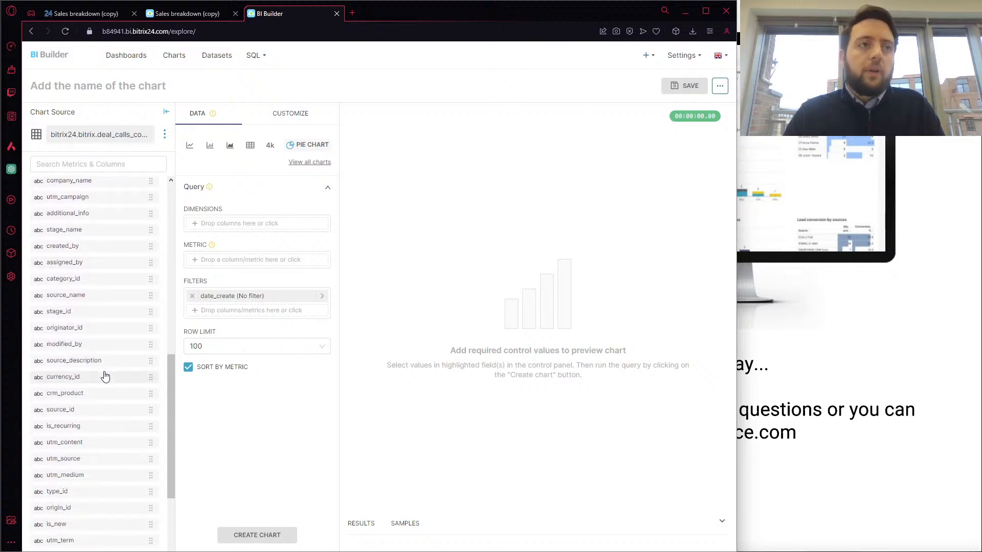
scroll(105, 376, "up", 15)
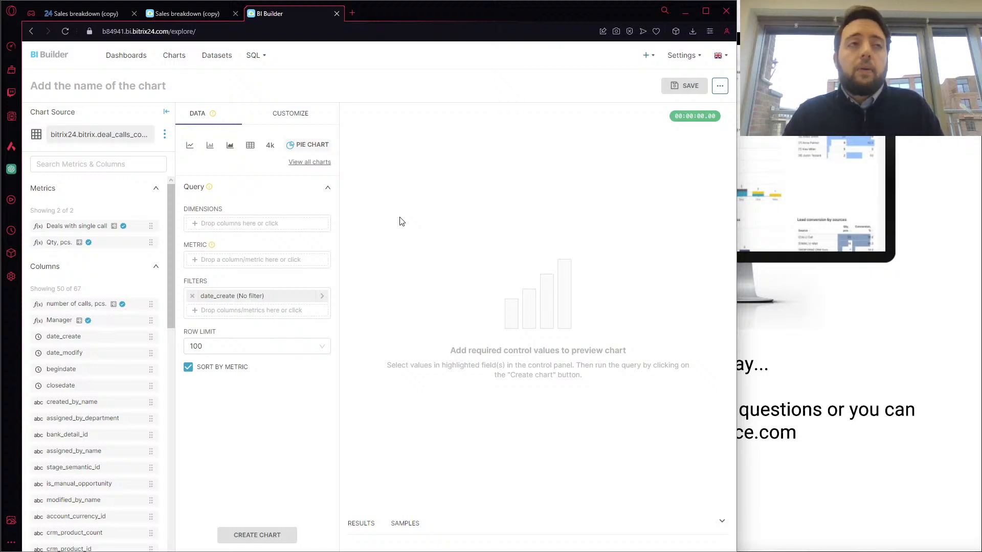
left_click(309, 225)
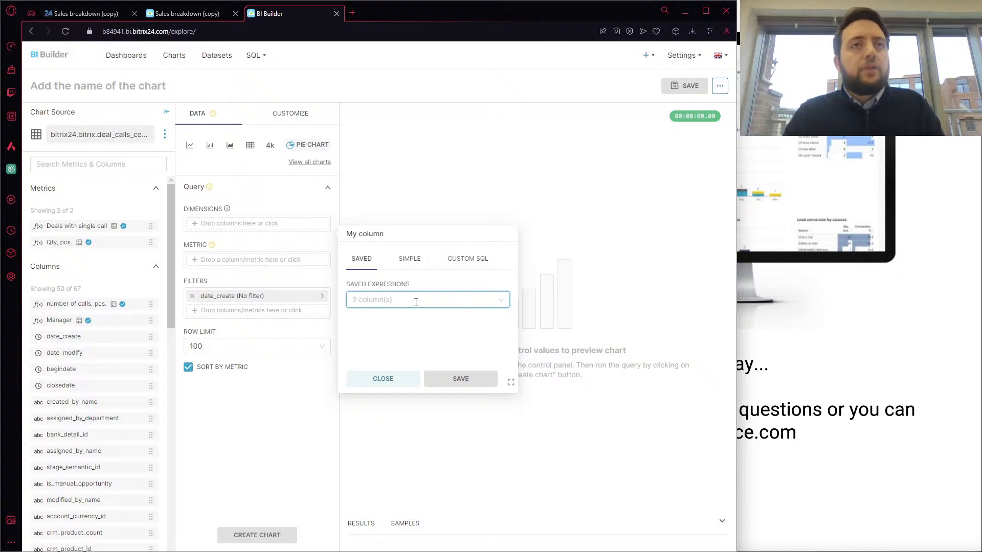
left_click(416, 302)
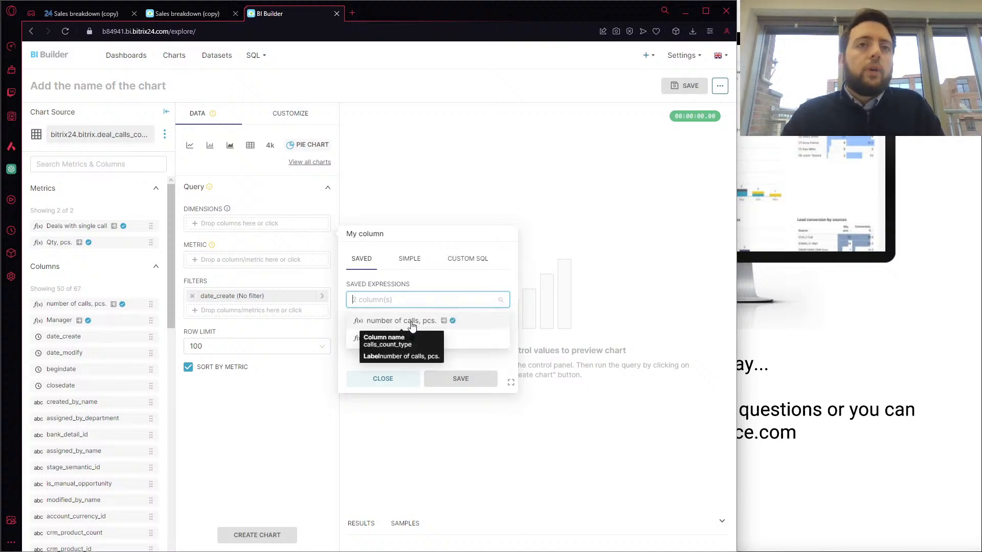
left_click(412, 321)
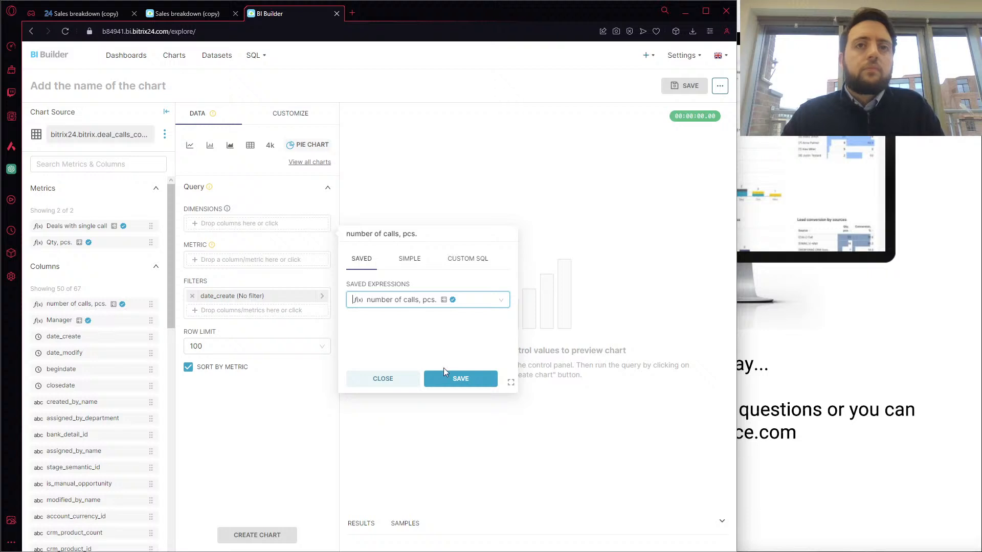
left_click(461, 379)
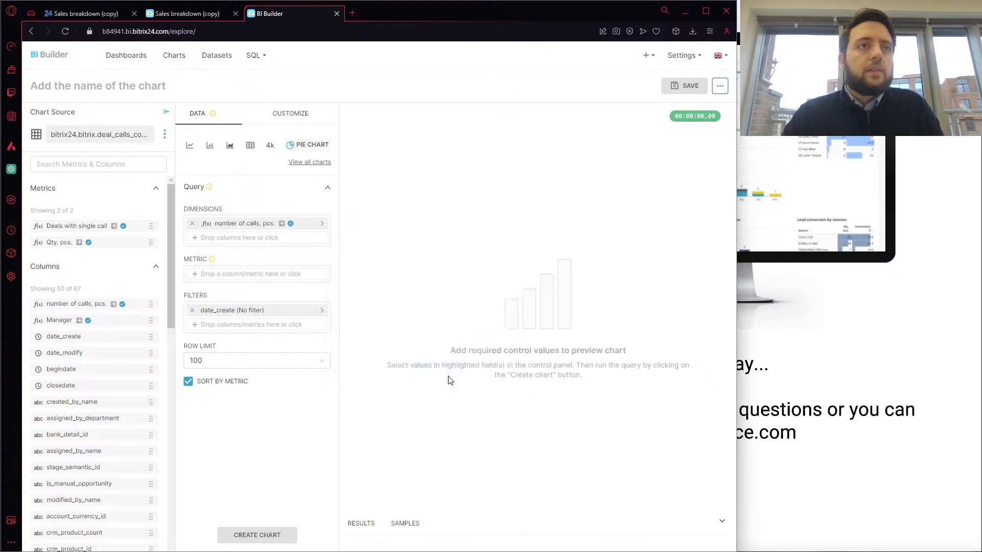
Set the pie chart's metric to the saved metric "Qty, pcs."
left_click(306, 279)
left_click(381, 350)
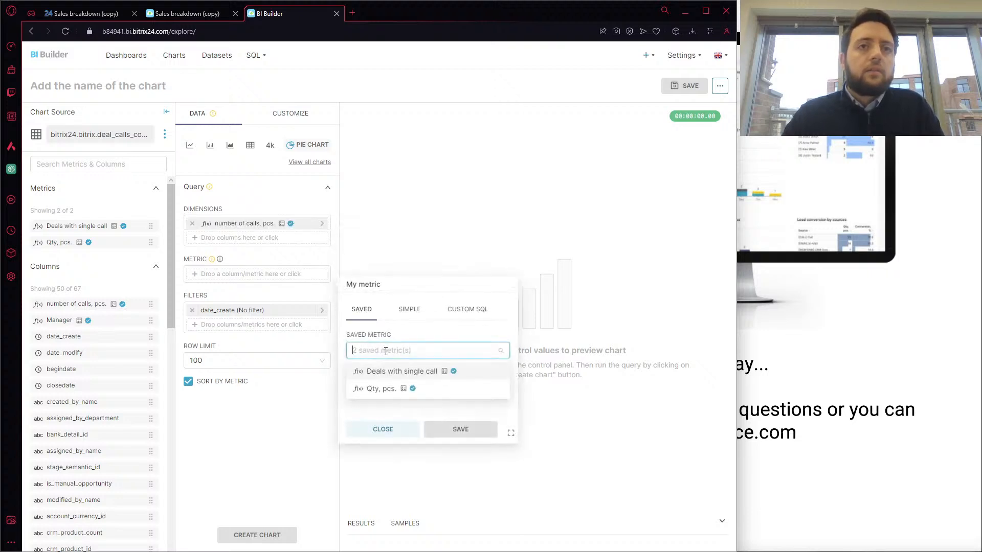
left_click(389, 389)
left_click(440, 430)
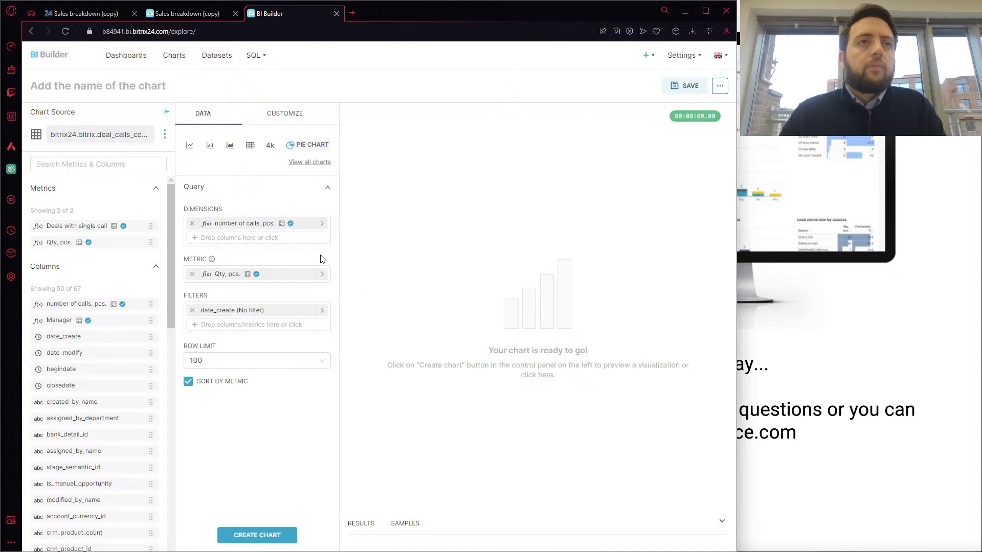
Change the pie chart's dimension to the saved expression Manager and generate the chart
left_click(306, 225)
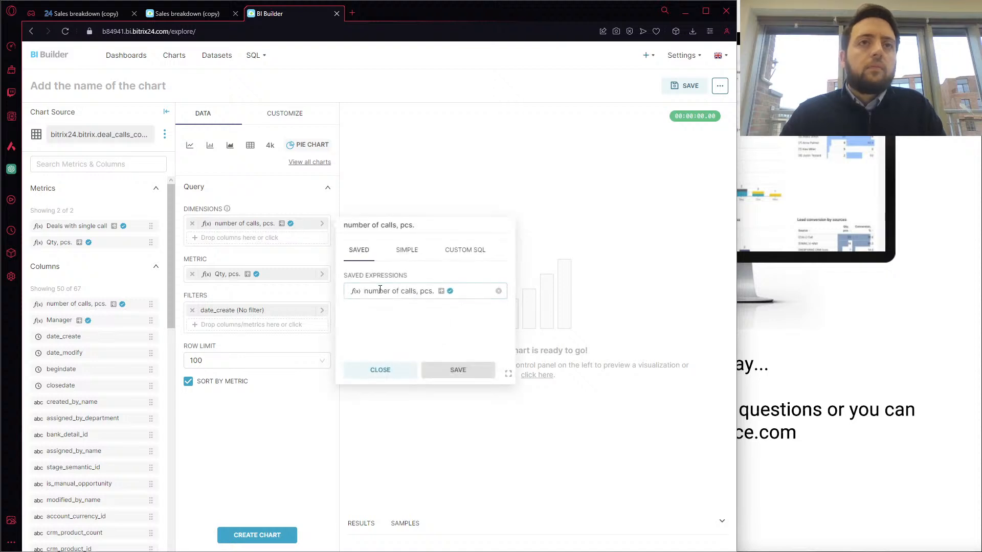
left_click(381, 290)
left_click(431, 333)
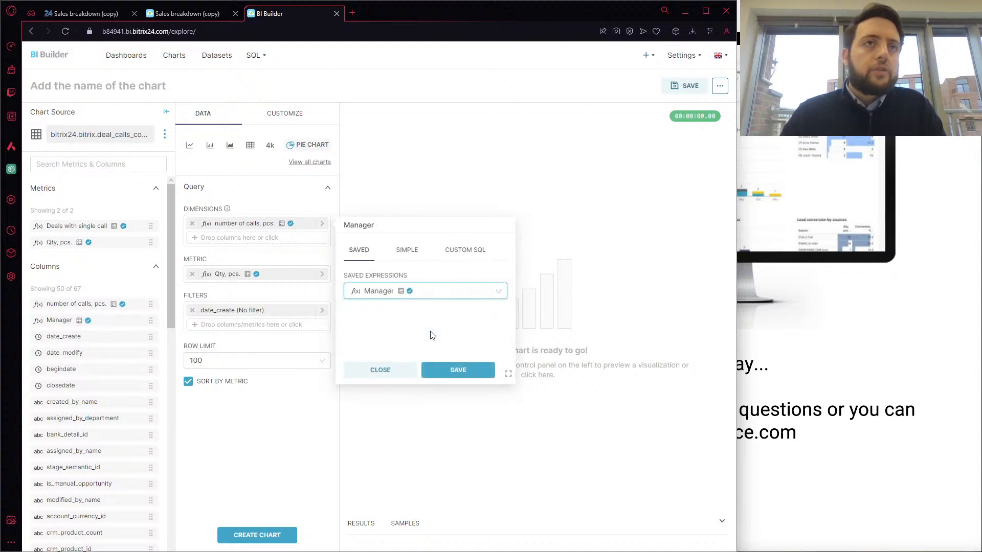
left_click(448, 369)
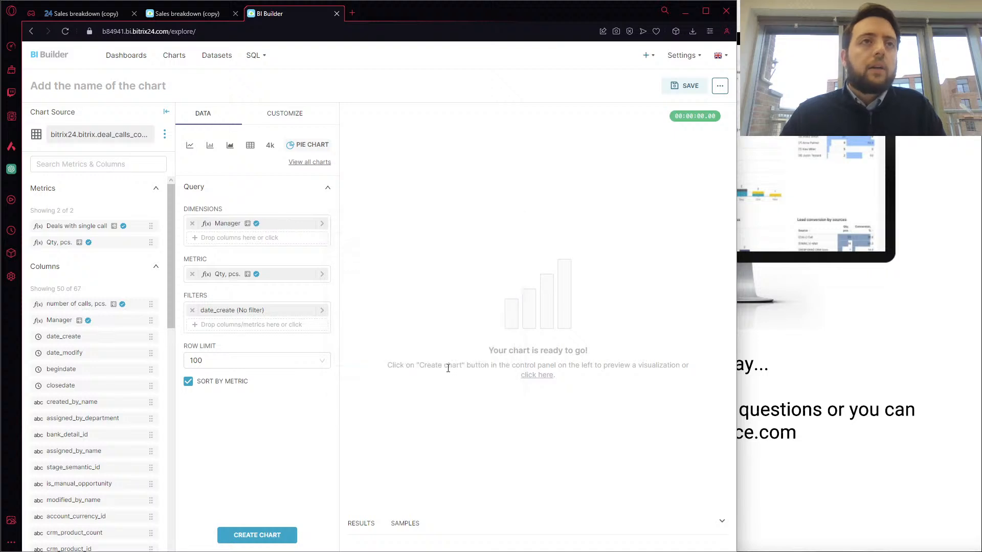
left_click(262, 537)
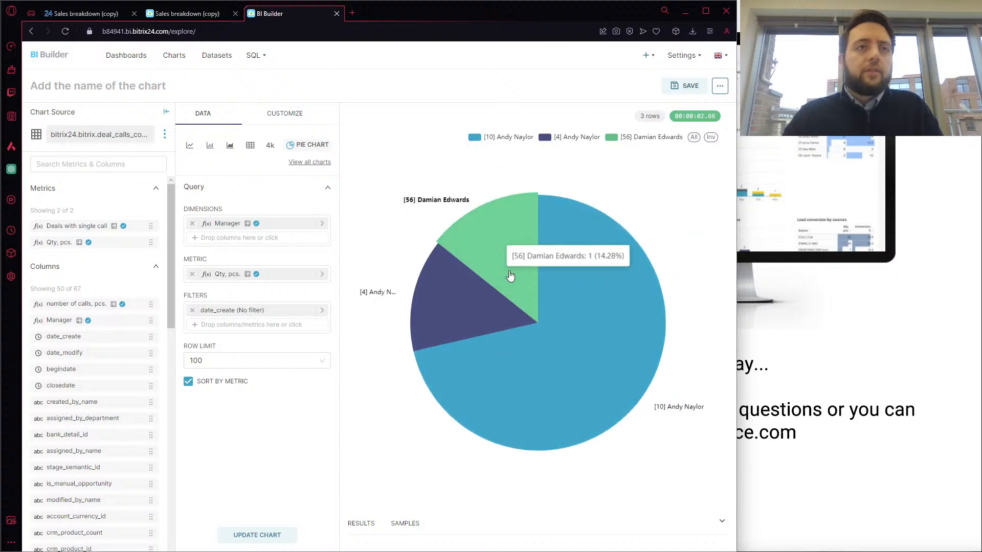
Set the pie chart's row limit to 5000 and update the chart
left_click(321, 361)
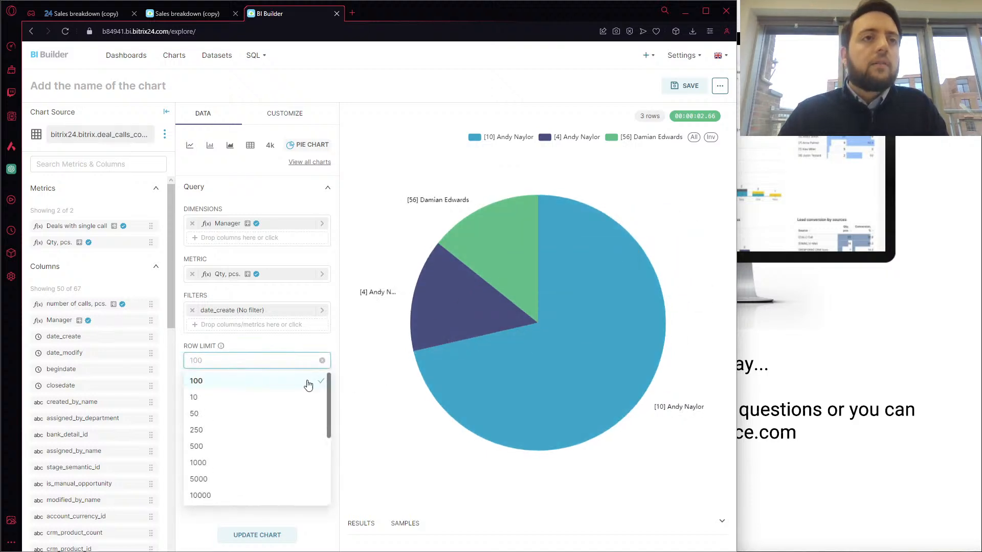
left_click(217, 481)
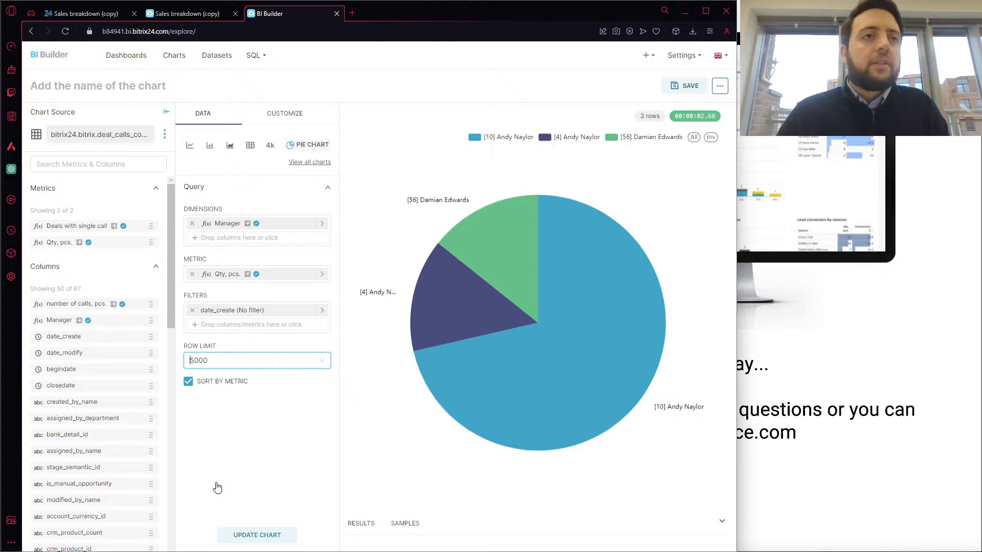
left_click(249, 535)
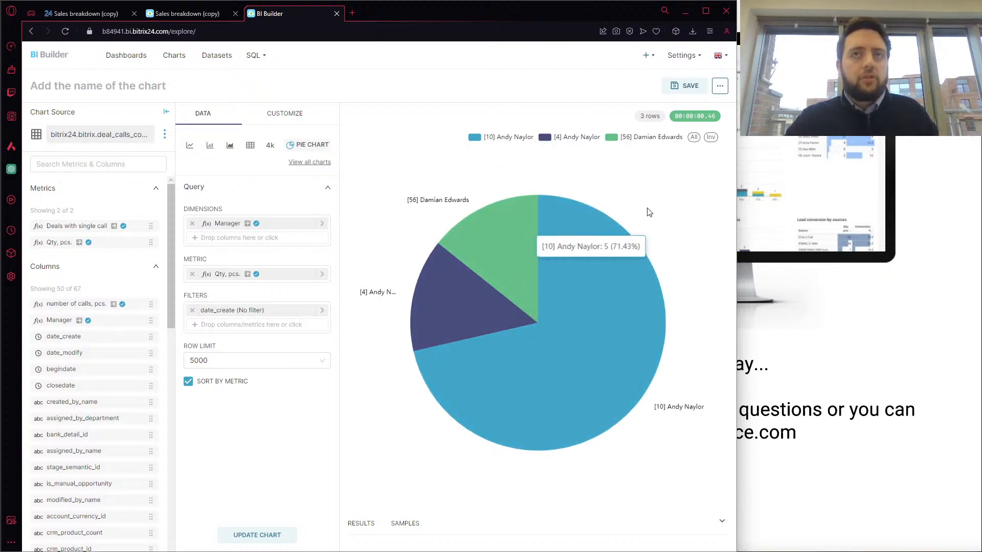
Hide the largest manager slice through the chart legend and show it again
left_click(478, 144)
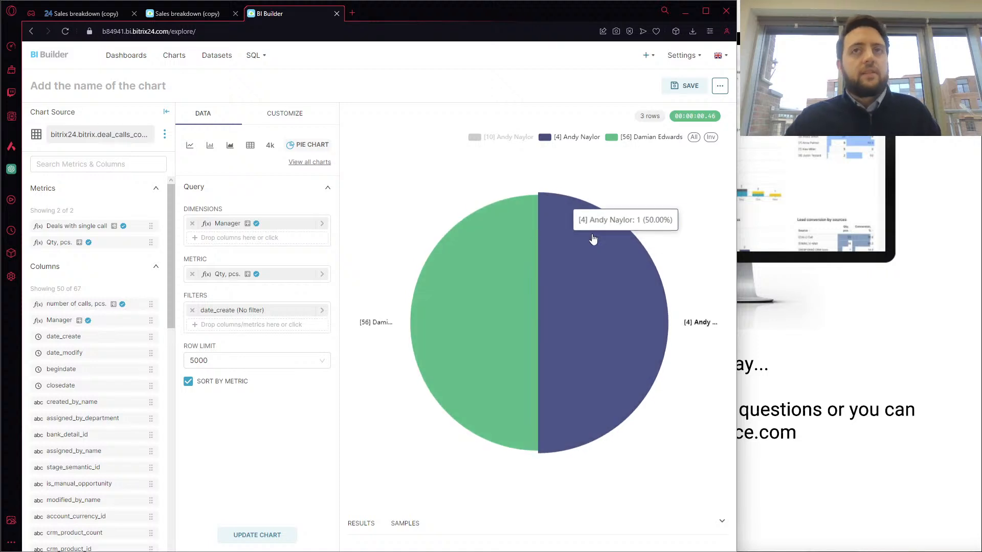
left_click(475, 138)
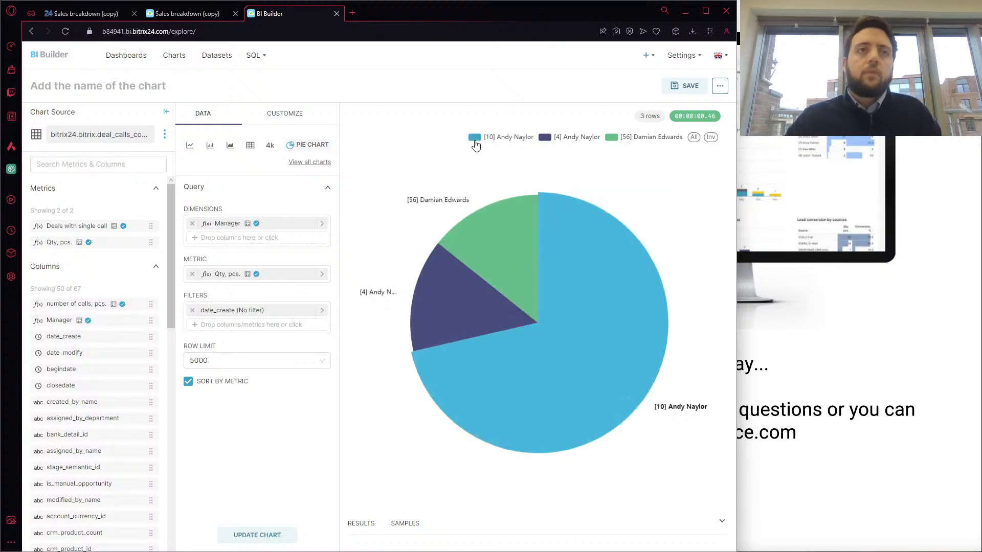
Change the pie chart's metric to the saved metric "Deals with single call" and update the chart
left_click(286, 281)
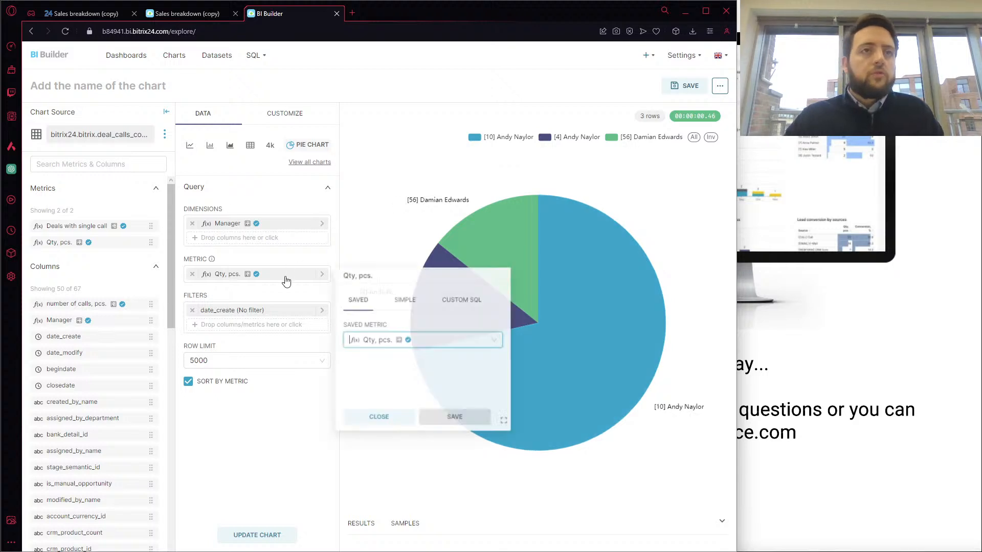
left_click(399, 341)
left_click(379, 379)
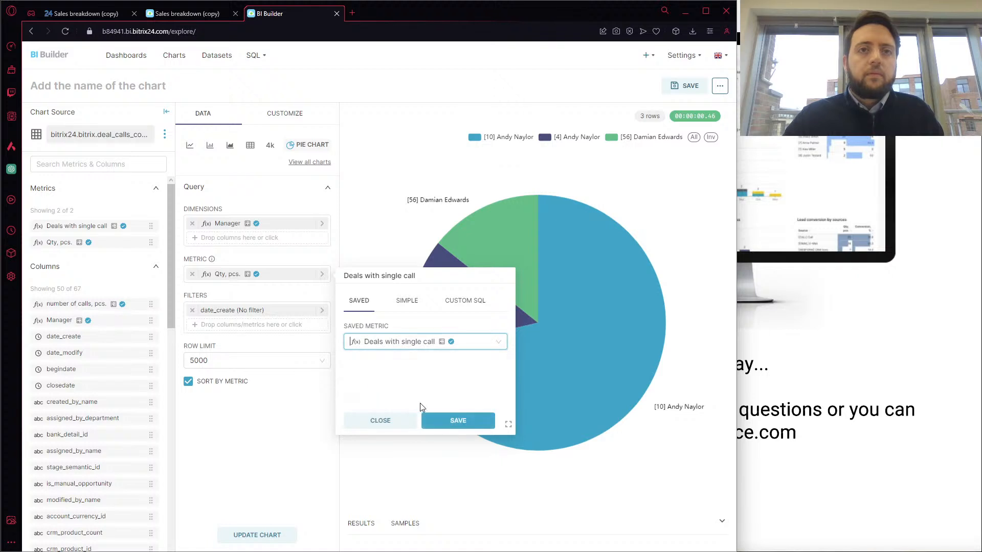
left_click(443, 427)
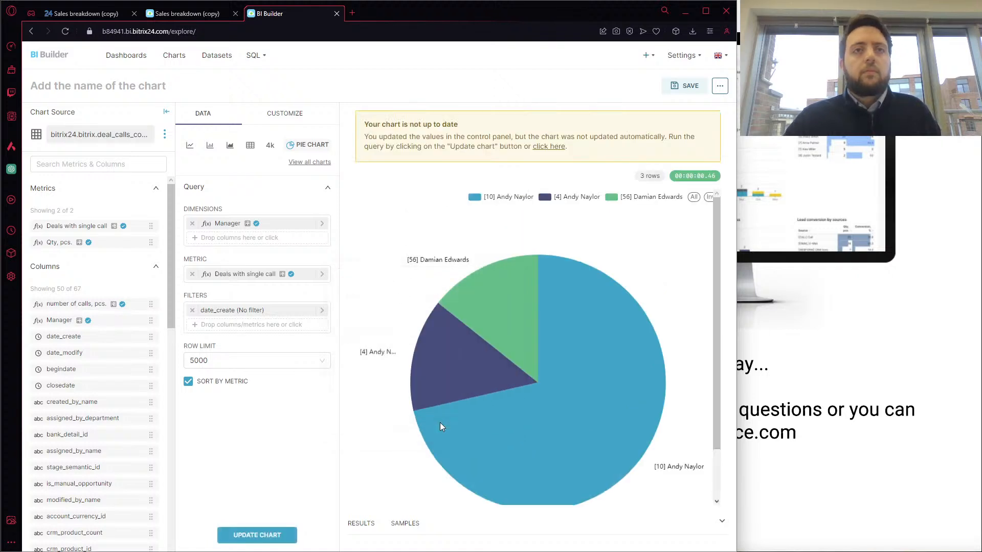
left_click(257, 535)
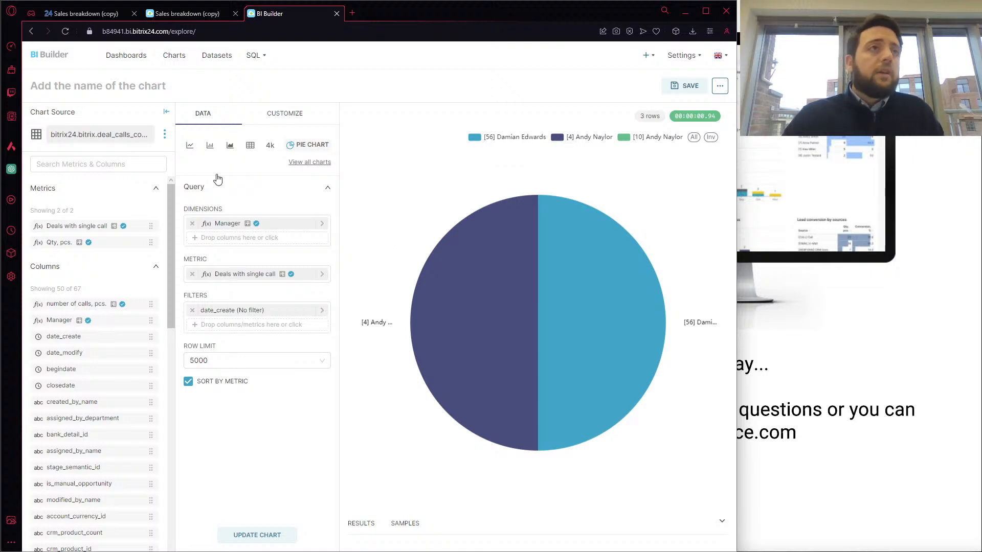
Change the pie chart's dimension to the saved expression "number of calls, pcs."
left_click(118, 164)
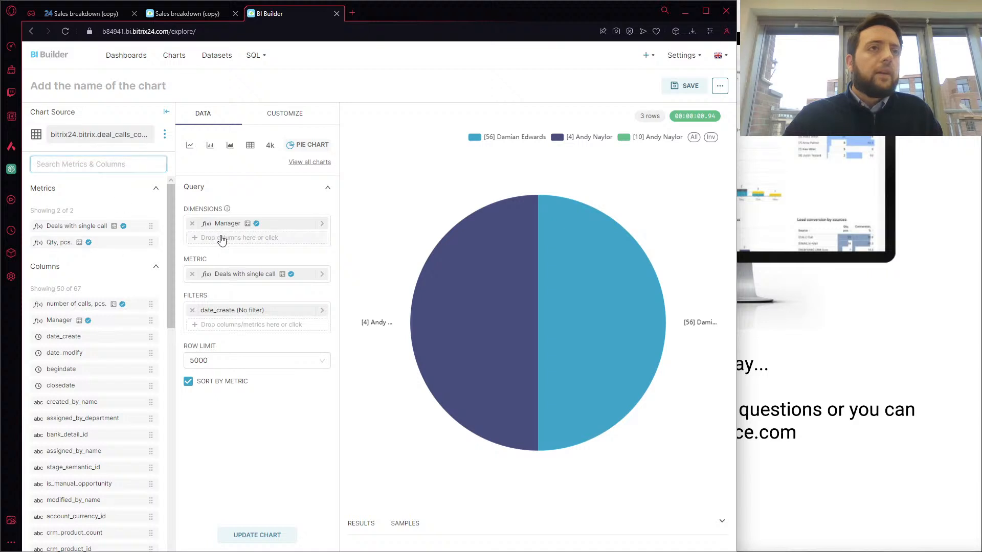
left_click(246, 225)
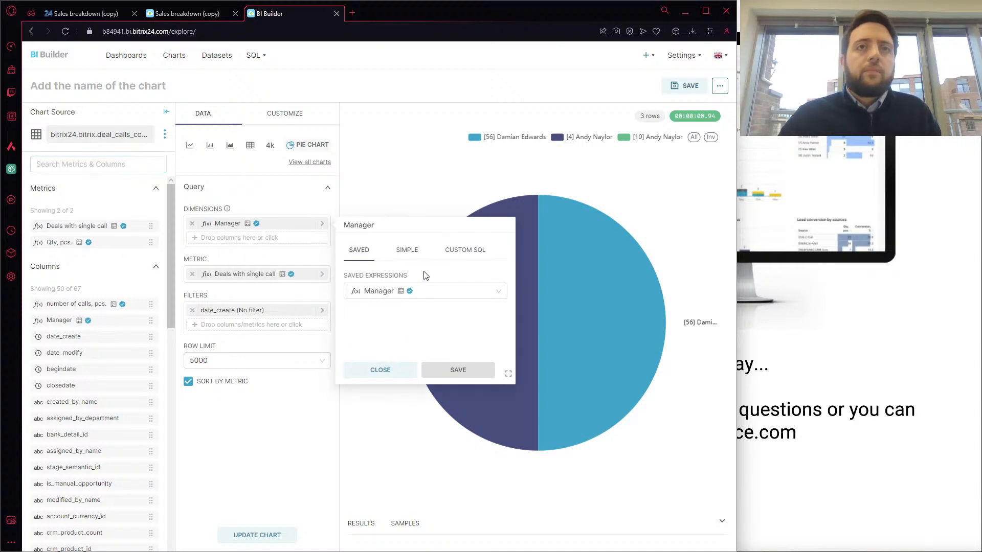
left_click(428, 294)
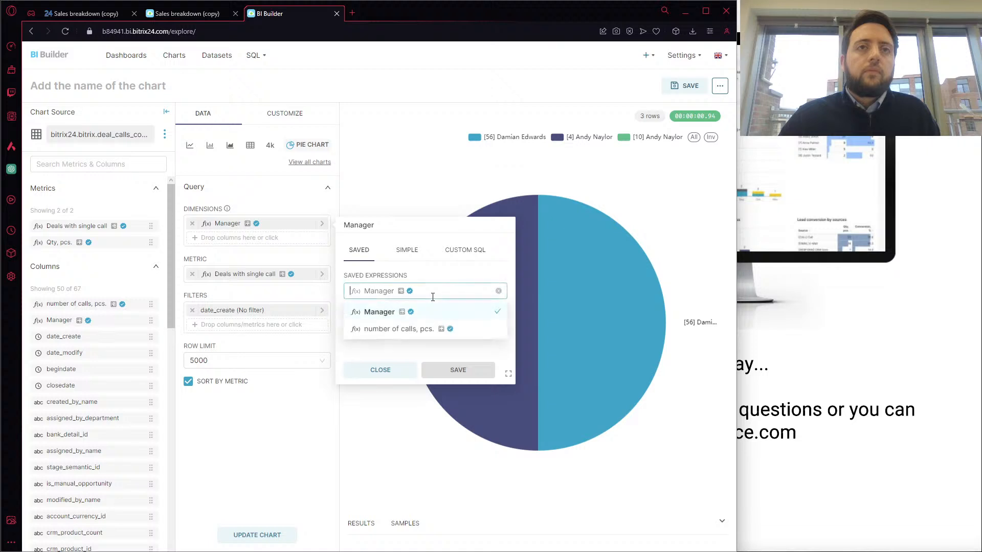
left_click(420, 329)
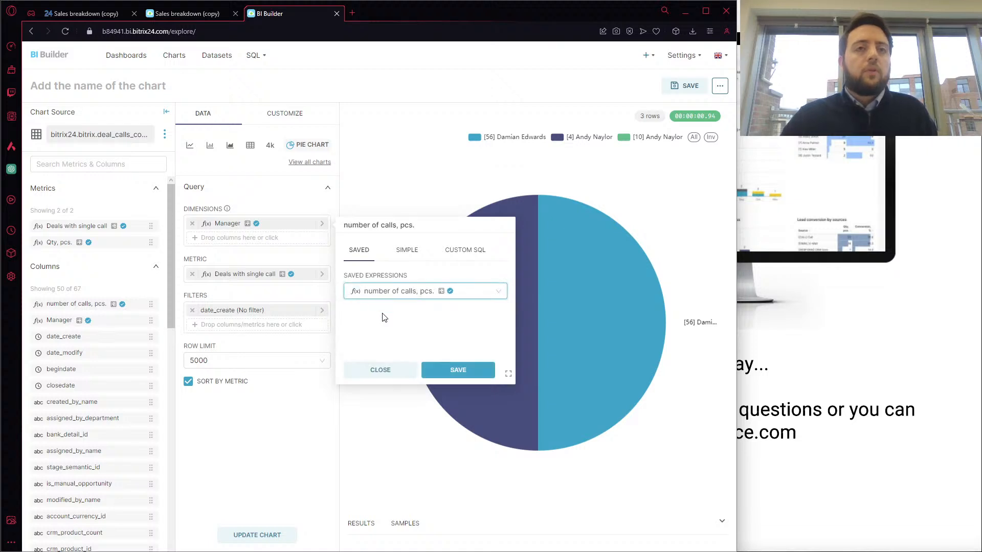
left_click(462, 369)
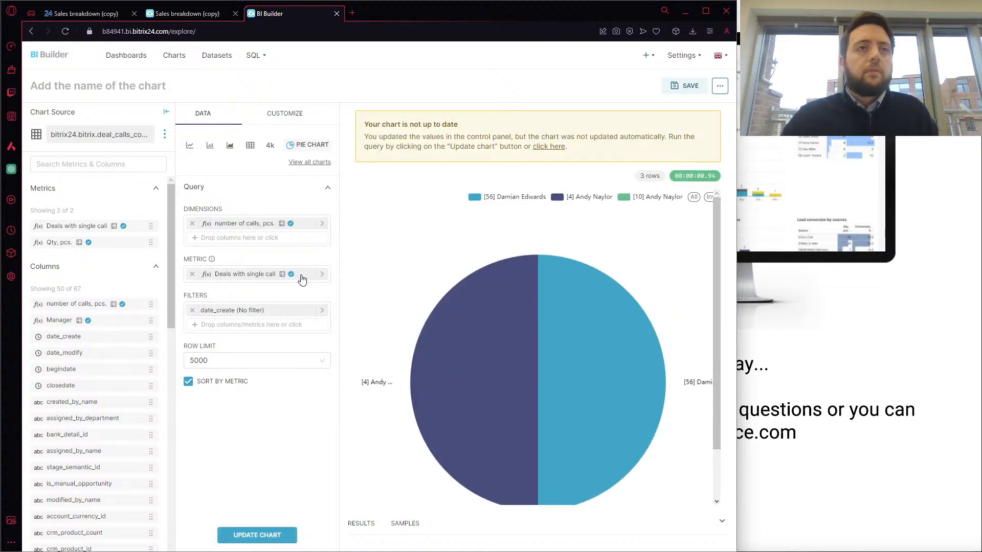
Change the pie chart's metric to the saved metric "Qty, pcs." and update the chart
left_click(301, 279)
left_click(399, 264)
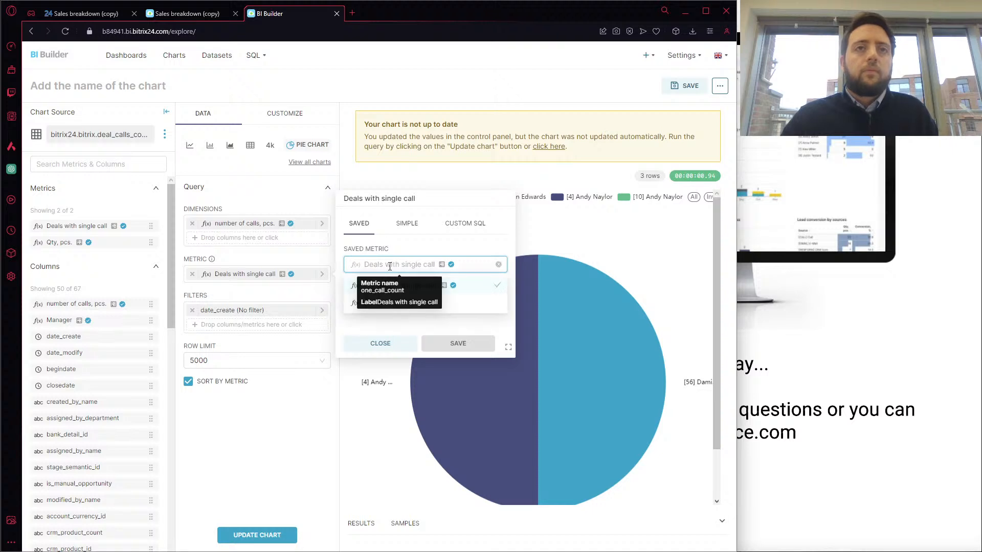
left_click(445, 304)
left_click(446, 342)
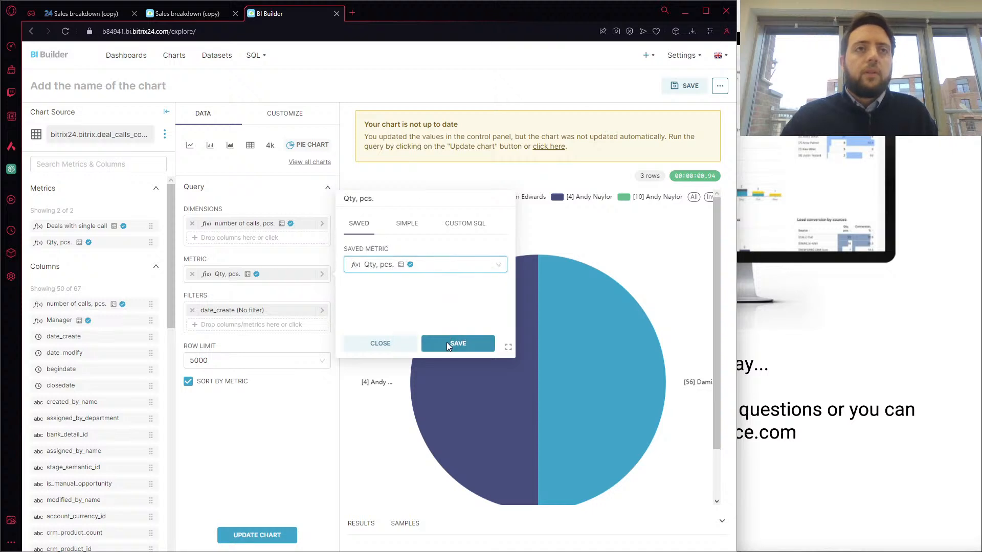
left_click(263, 534)
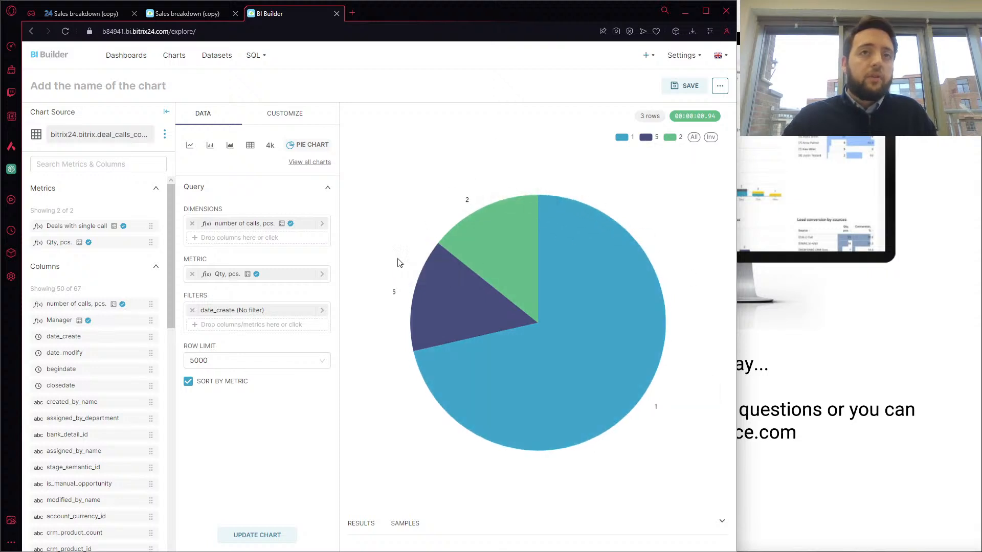
Switch the pie chart's dimension back to the saved expression Manager and update the chart
left_click(307, 226)
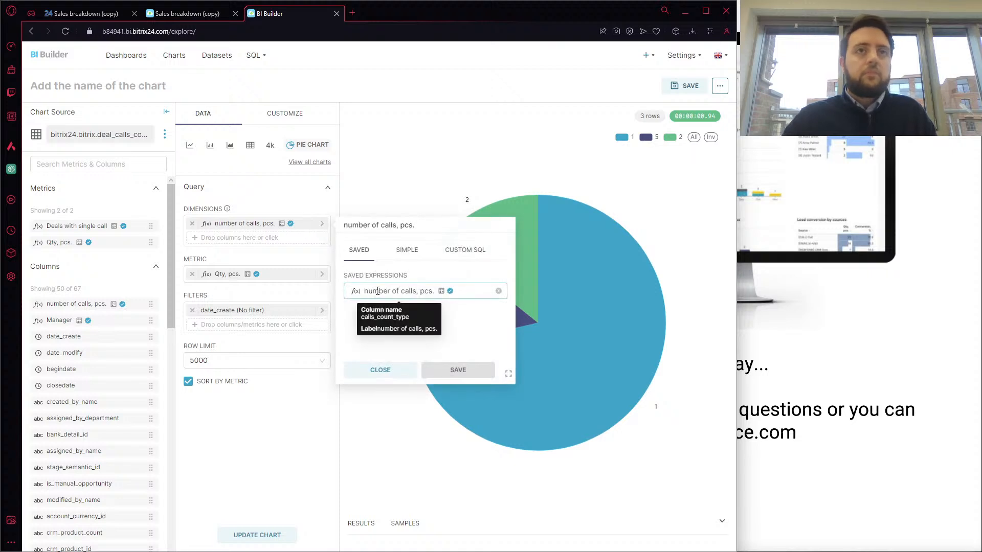
left_click(378, 291)
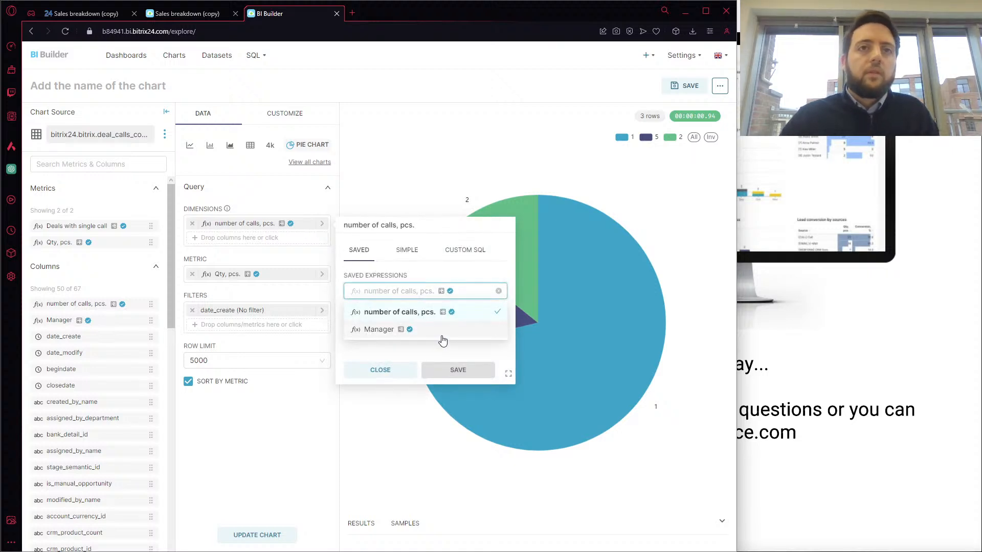
left_click(445, 339)
left_click(446, 366)
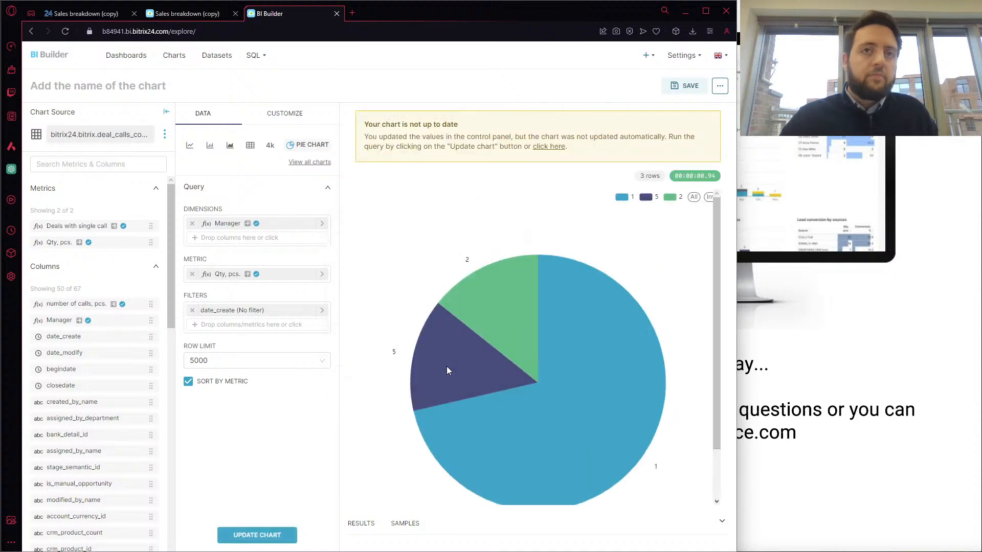
left_click(254, 535)
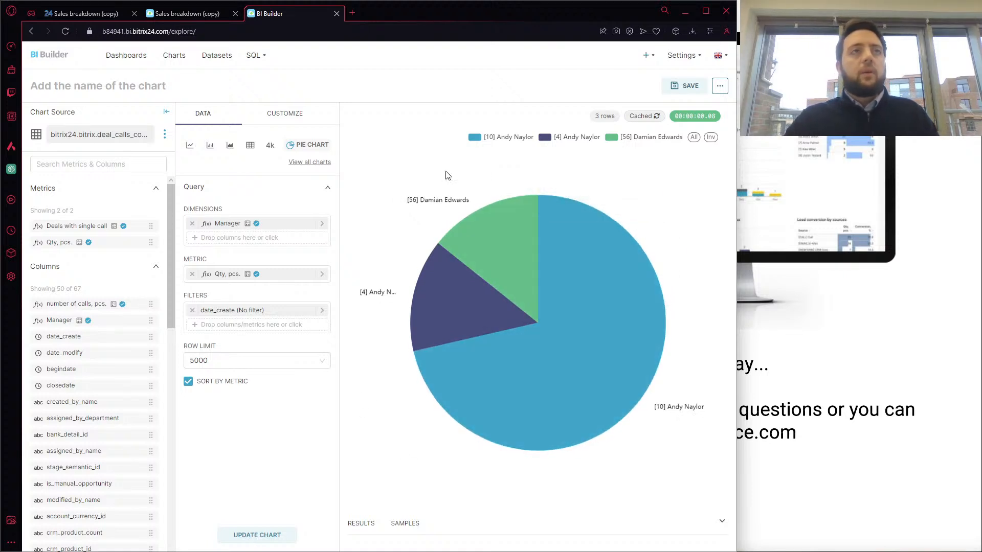
Name the chart "Call numbers" and save it to the "Sales breakdown (copy)" dashboard
left_click(119, 91)
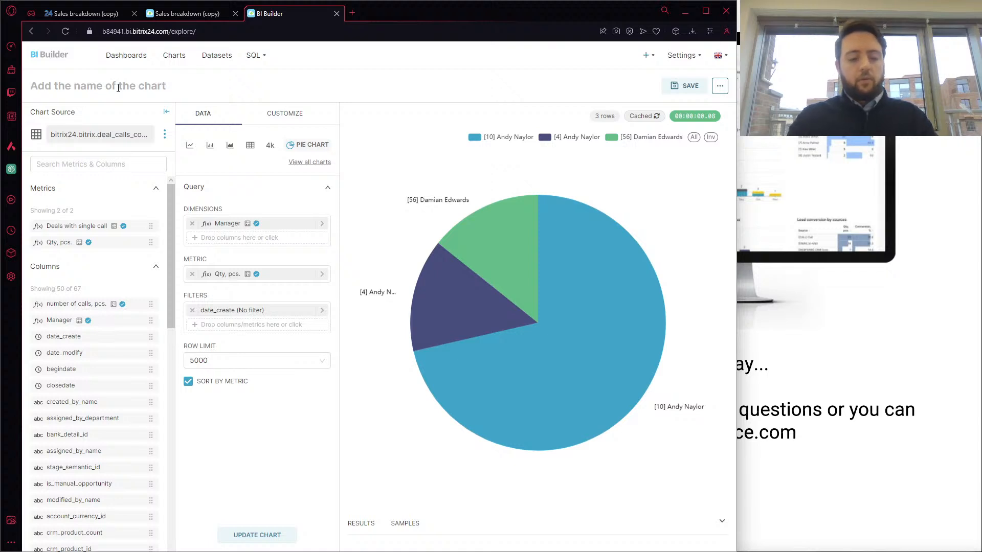
type("Call numbers")
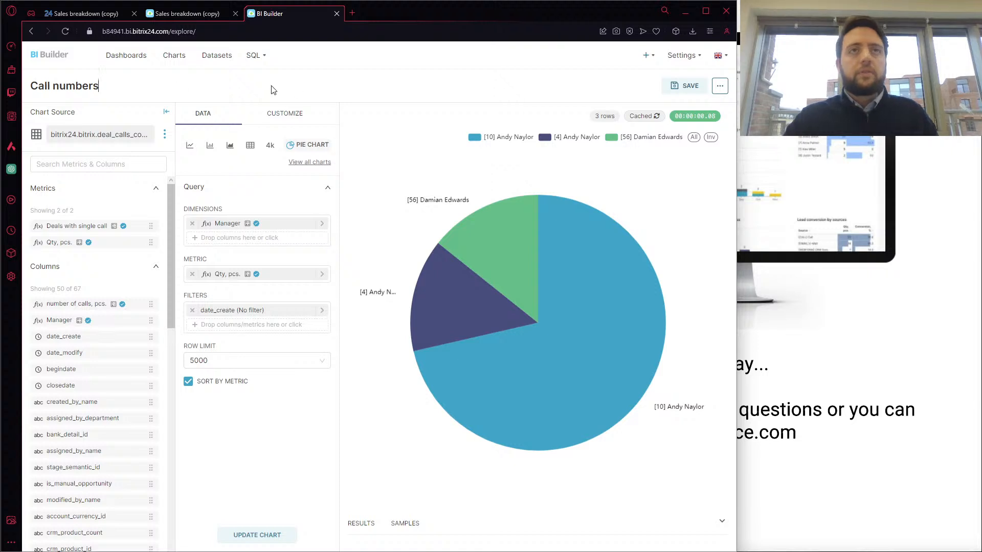
left_click(668, 87)
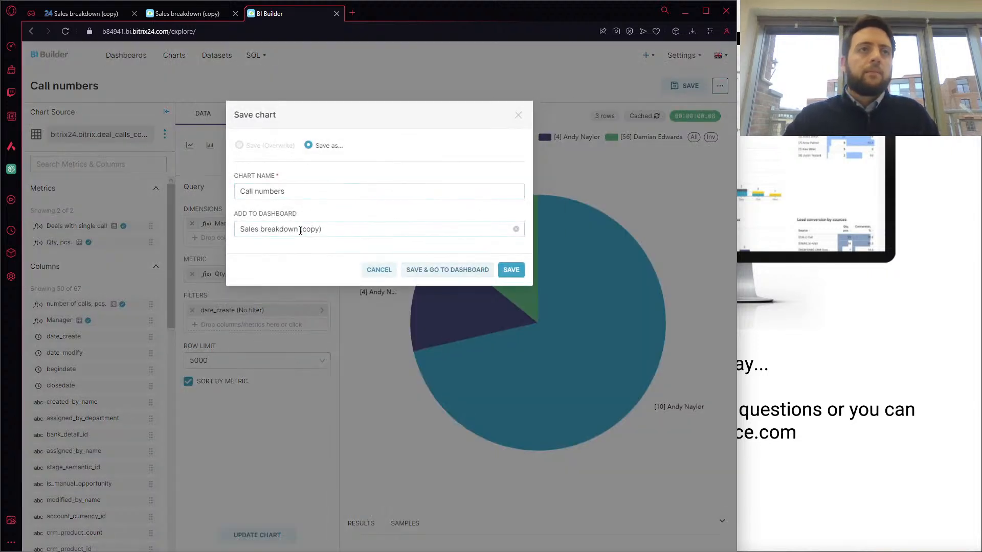
left_click(331, 229)
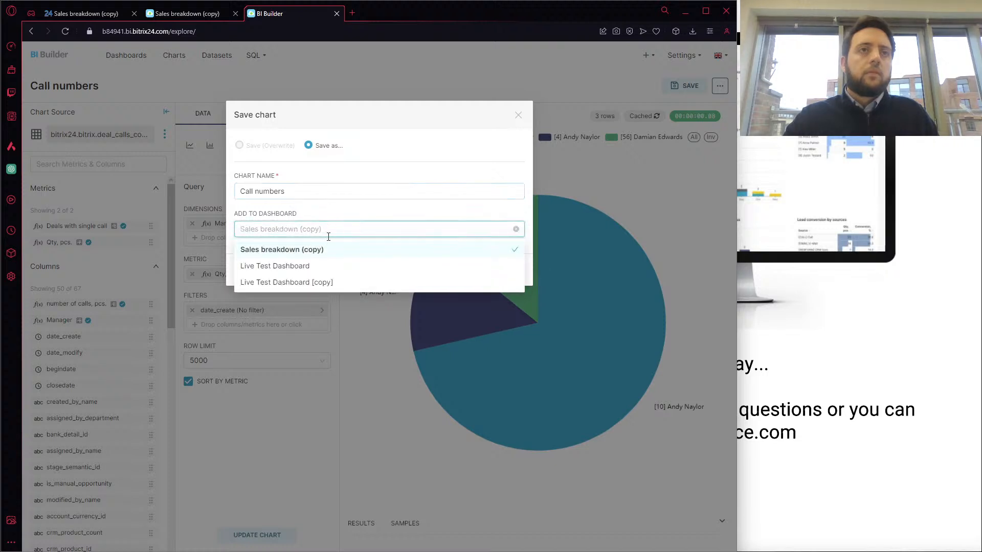
left_click(321, 250)
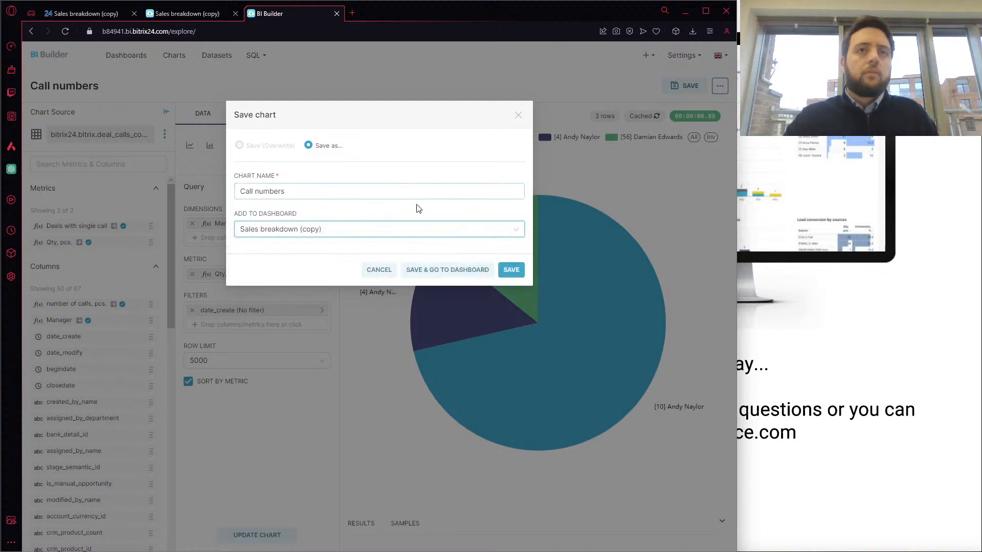
left_click(512, 269)
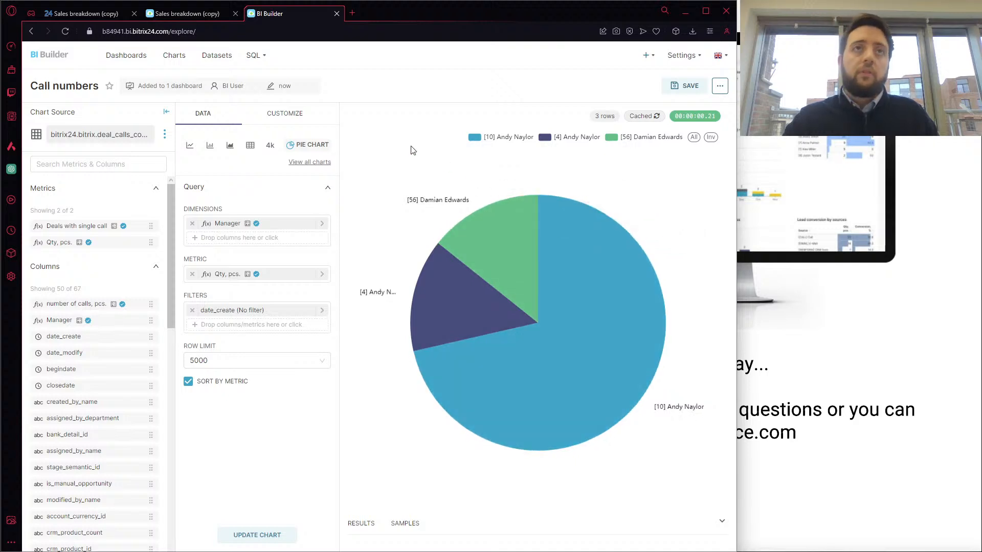
Open the "Sales breakdown (copy)" dashboard to check for the saved chart
left_click(139, 61)
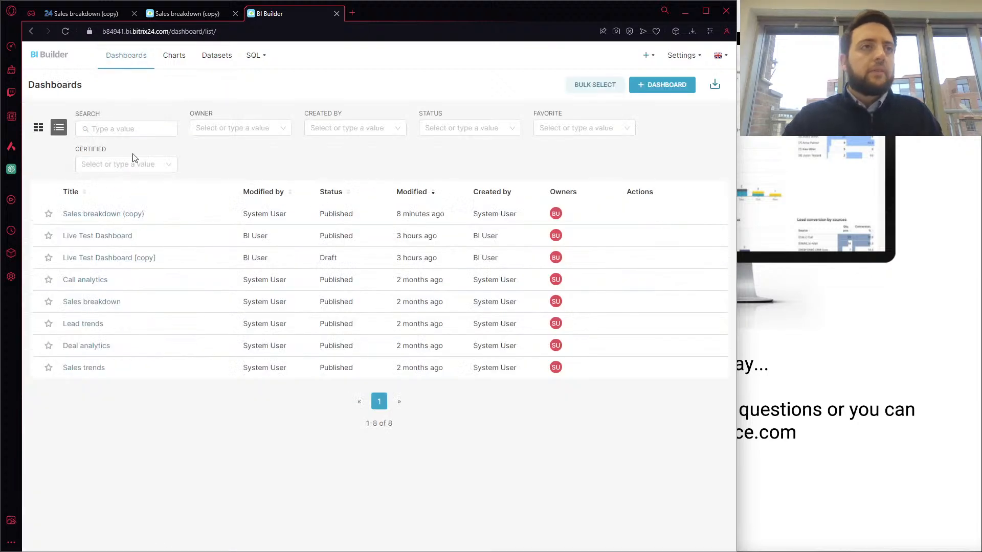
left_click(115, 215)
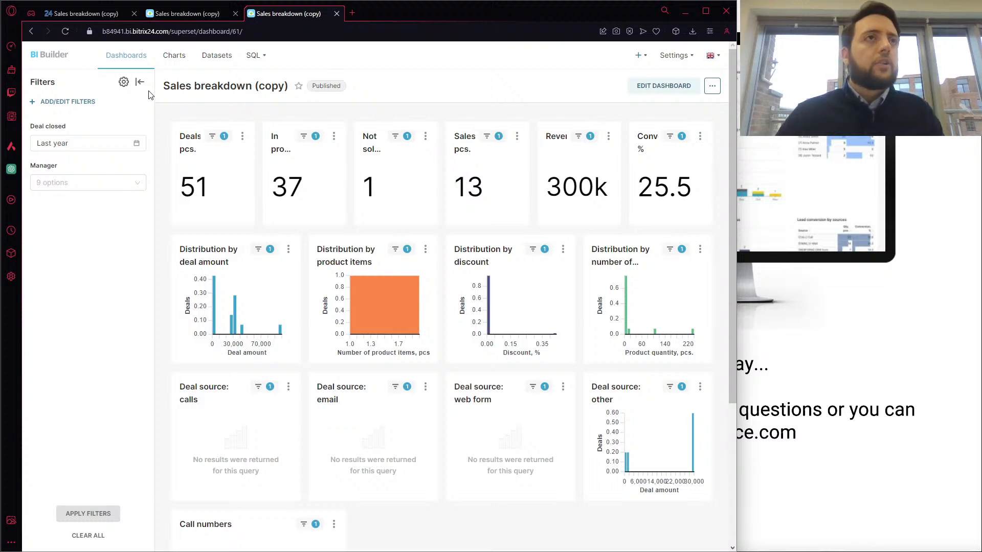
Open "Live Test Dashboard" from the dashboard list, review its charts and switch it to edit mode
left_click(134, 63)
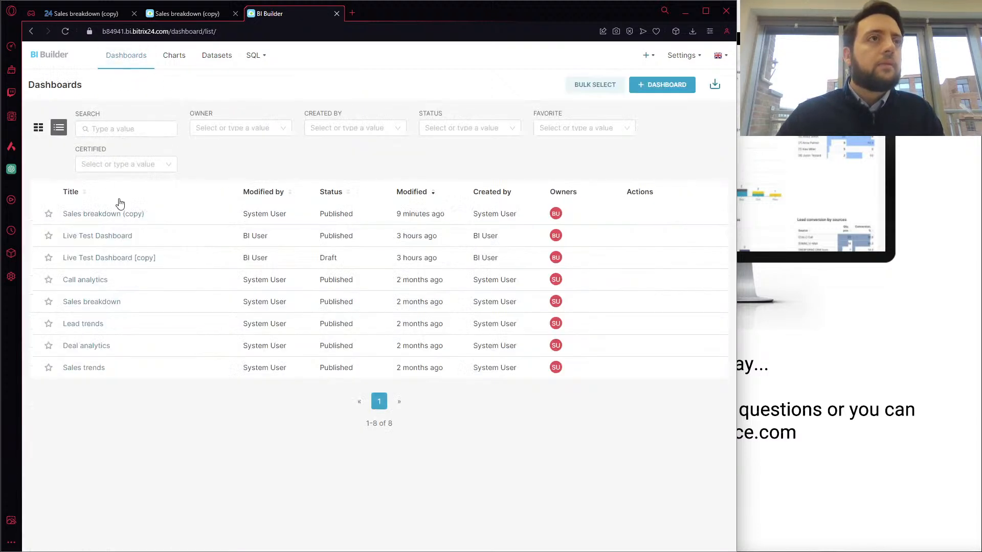
left_click(111, 238)
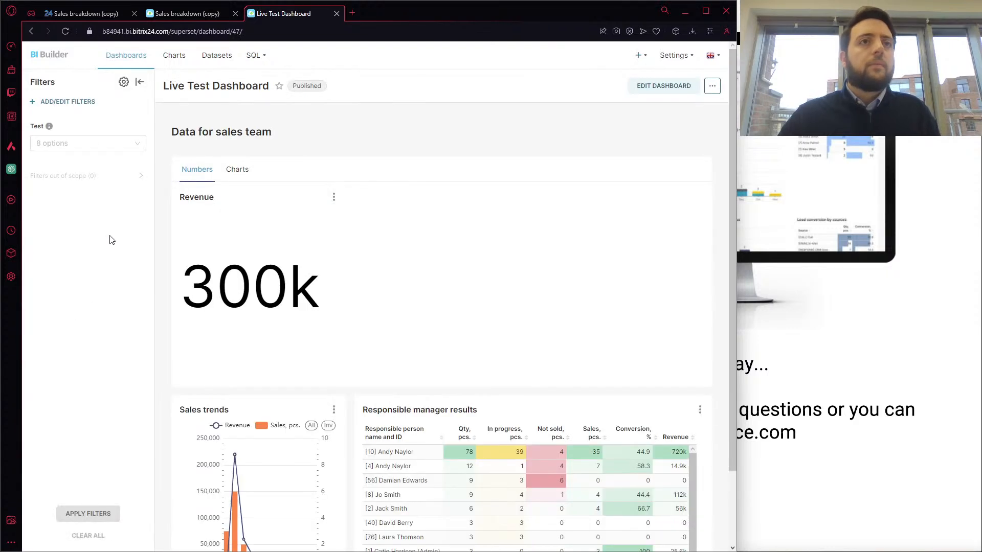
scroll(398, 233, "down", 1)
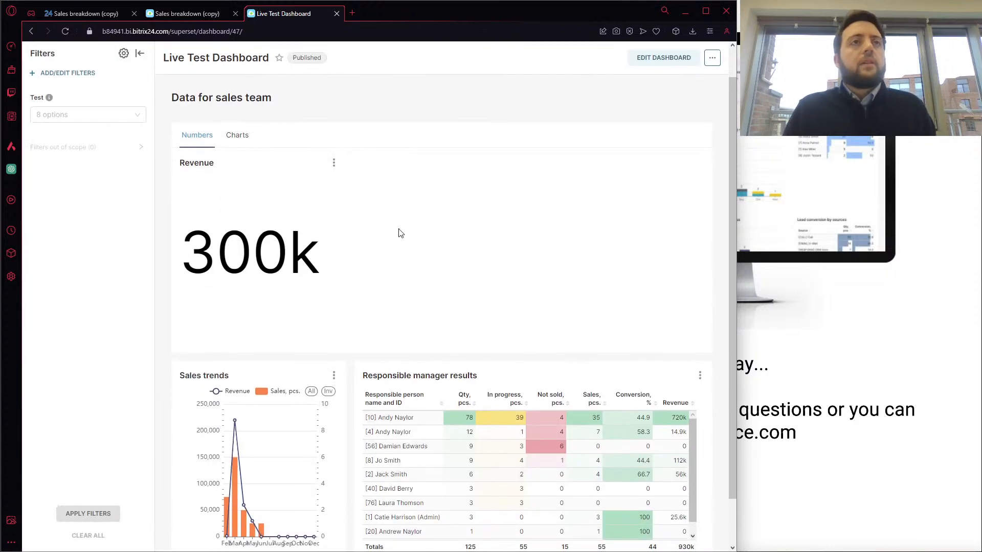
scroll(386, 303, "down", 1)
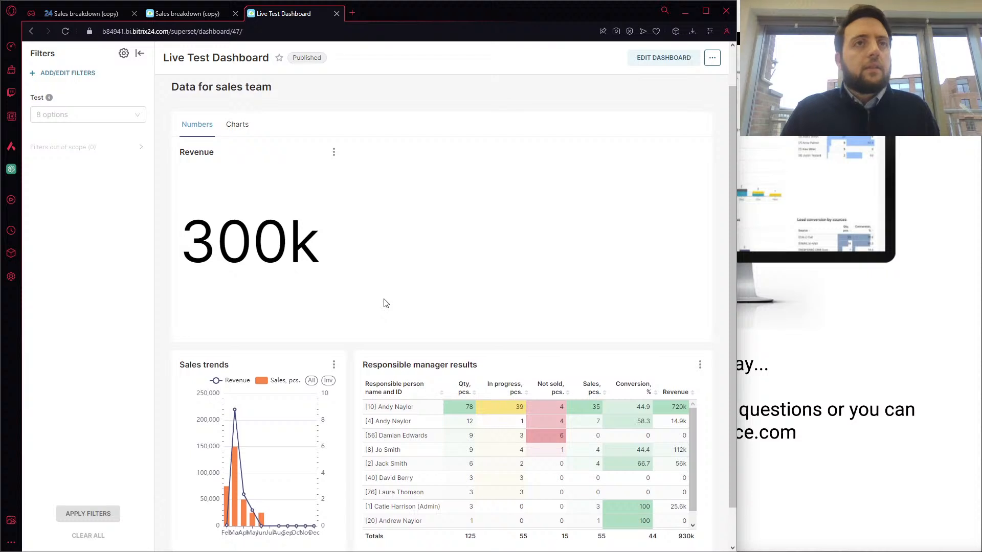
scroll(350, 305, "down", 1)
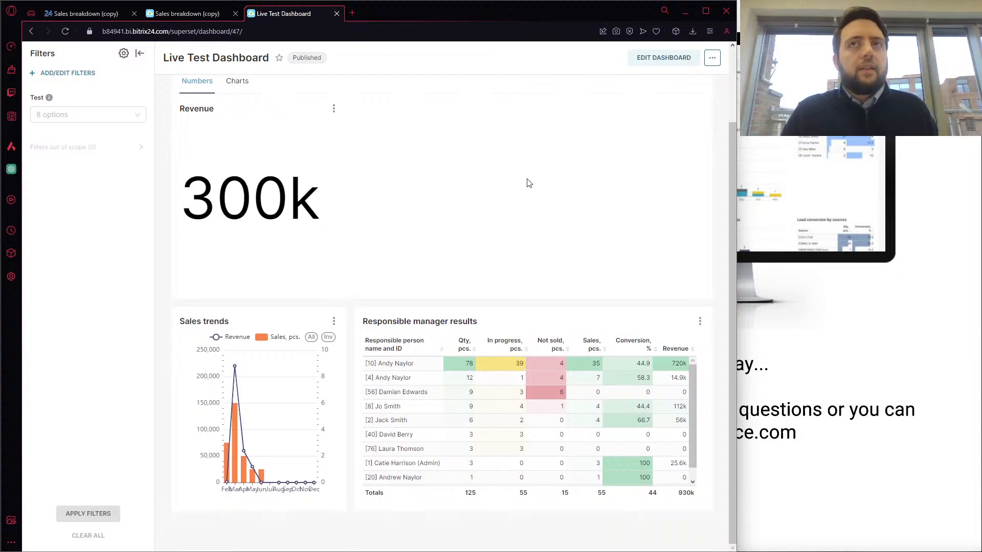
scroll(527, 183, "up", 3)
left_click(655, 87)
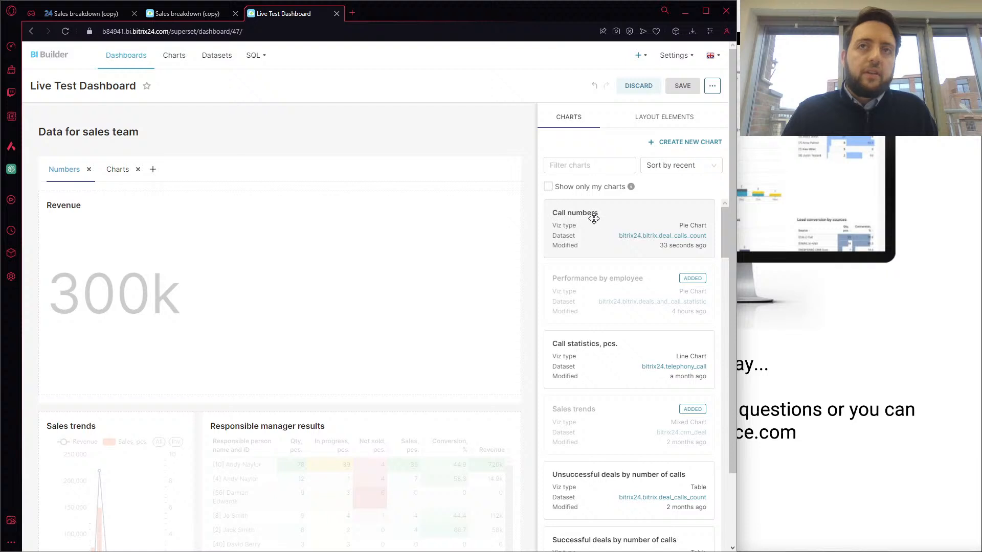
Add the "Call numbers" pie chart beside the Revenue figure on the Numbers tab and save the dashboard
left_click_drag(594, 214, 360, 238)
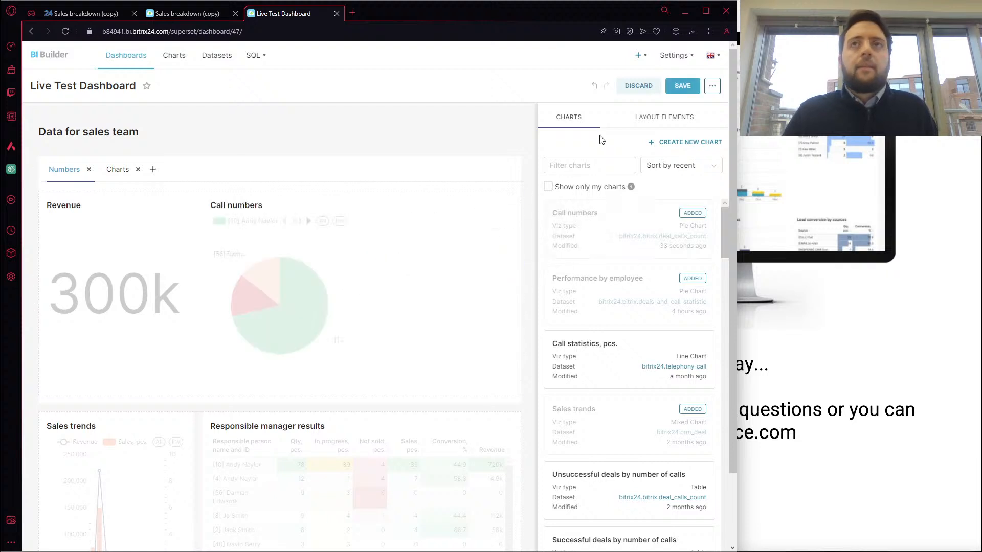
left_click(681, 86)
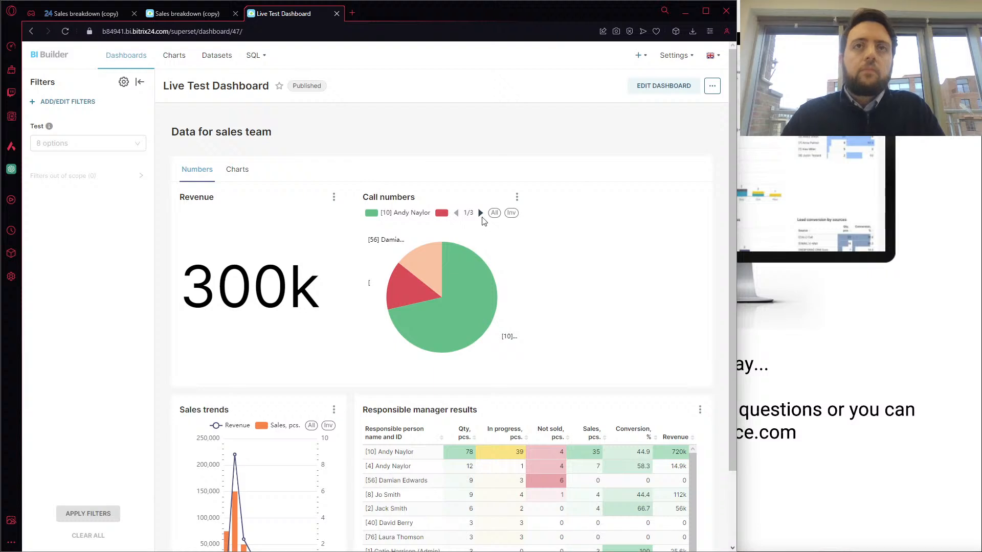
Page through the manager legend of the "Call numbers" chart to its last page and back to the first
left_click(480, 213)
left_click(481, 213)
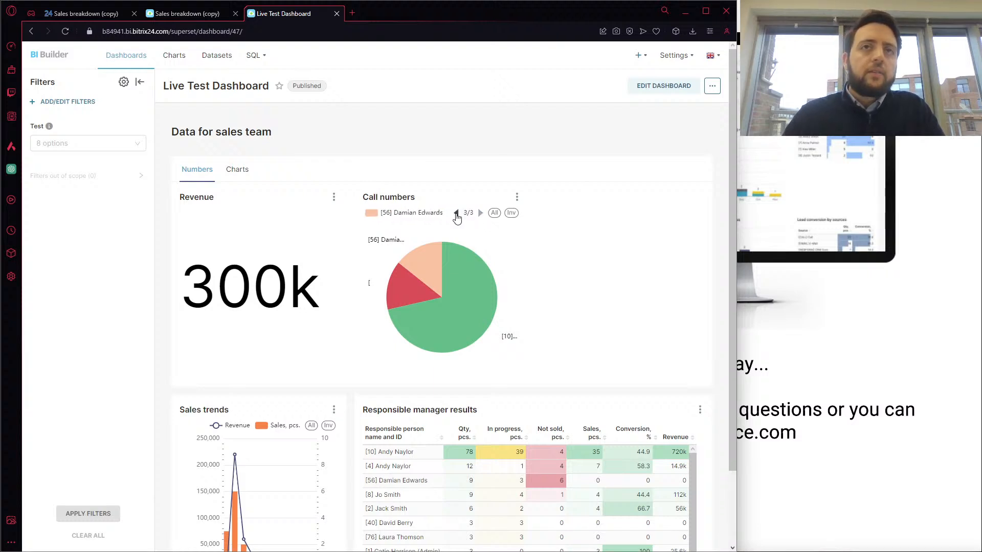
left_click(456, 213)
left_click(455, 214)
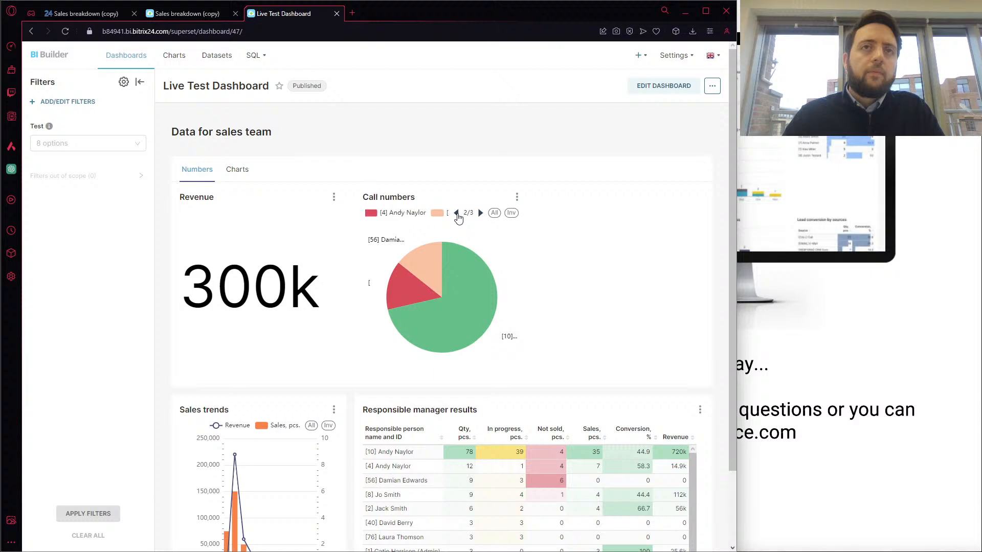
Cross-filter the dashboard by the manager of the largest "Call numbers" slice and review the other charts
left_click(463, 276)
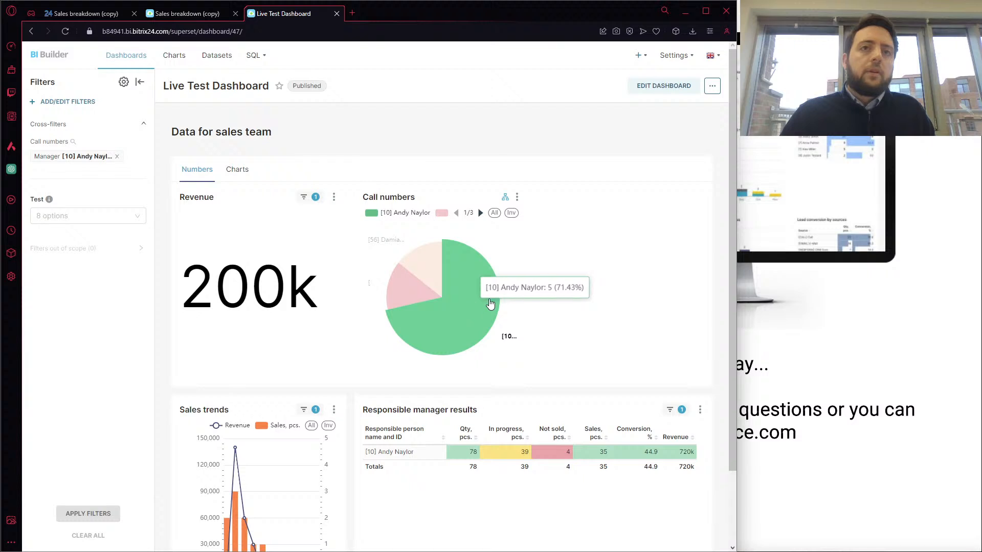
scroll(555, 289, "down", 1)
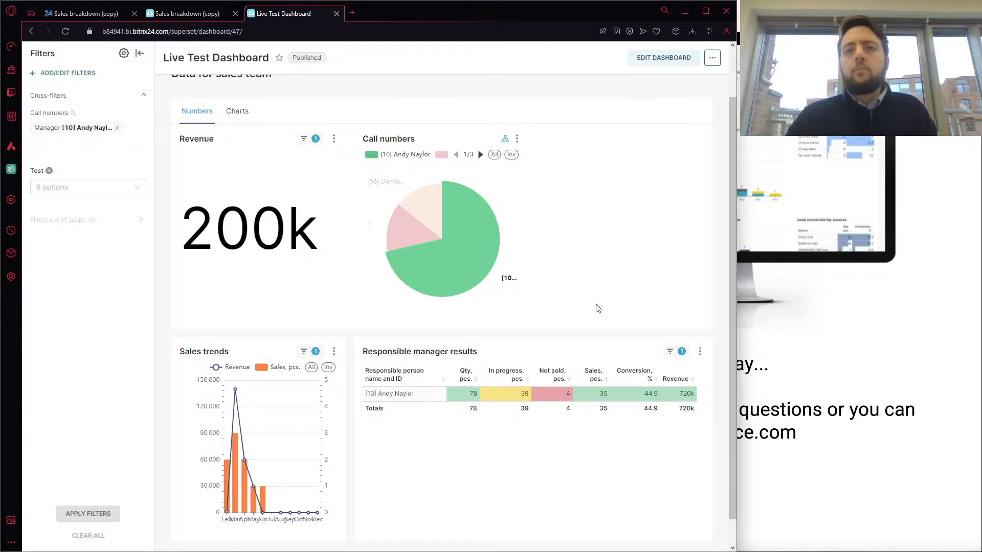
scroll(599, 308, "up", 2)
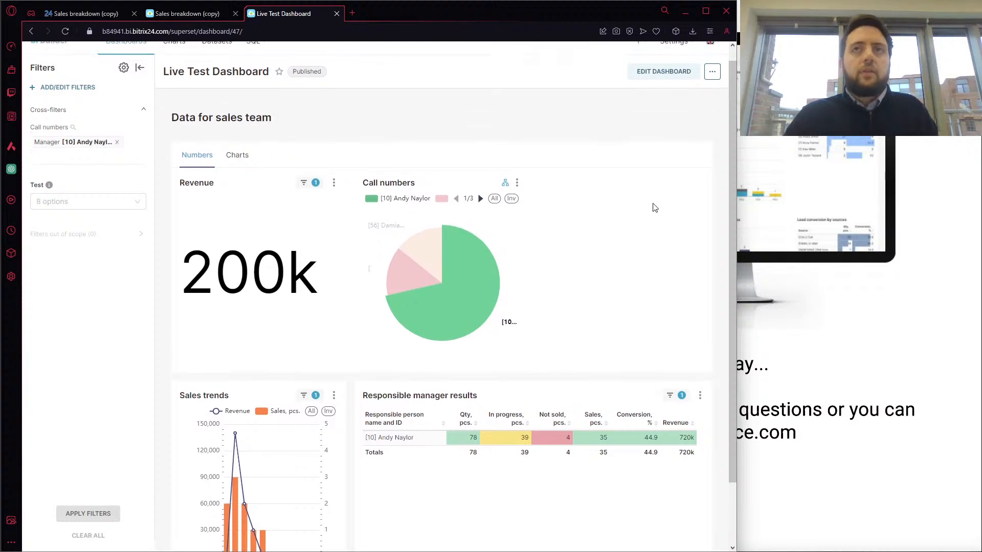
Try a 10-second auto-refresh interval for the dashboard and cancel without saving it
left_click(715, 77)
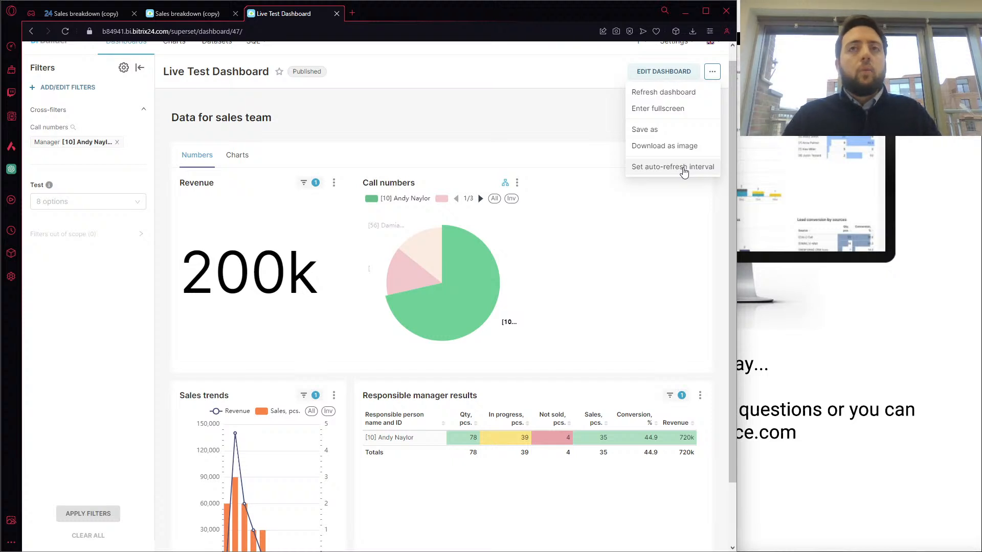
left_click(684, 169)
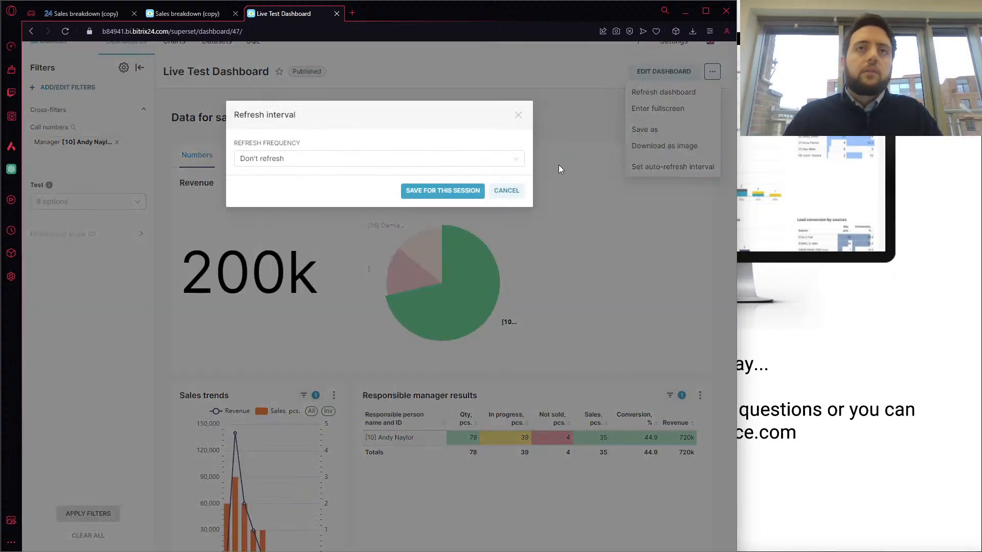
left_click(472, 162)
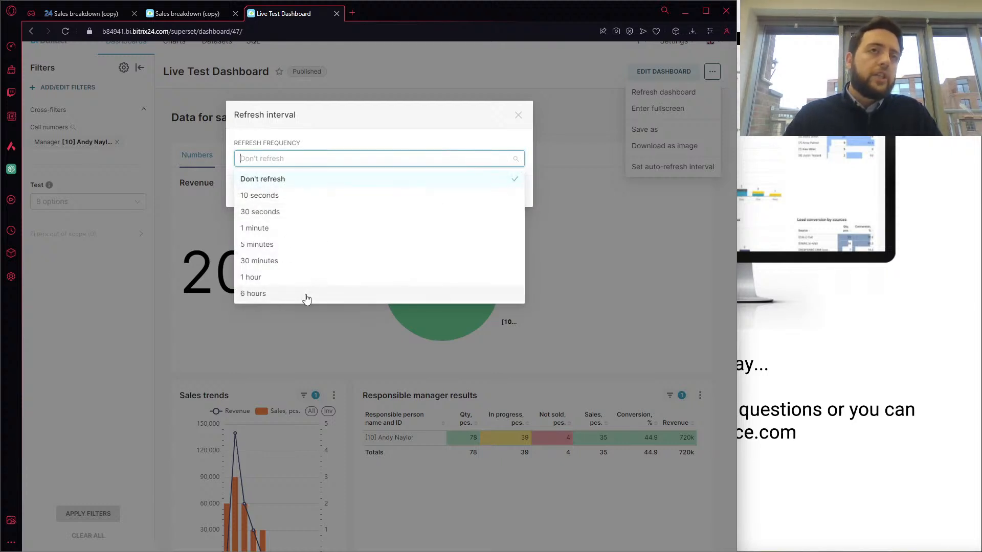
left_click(314, 199)
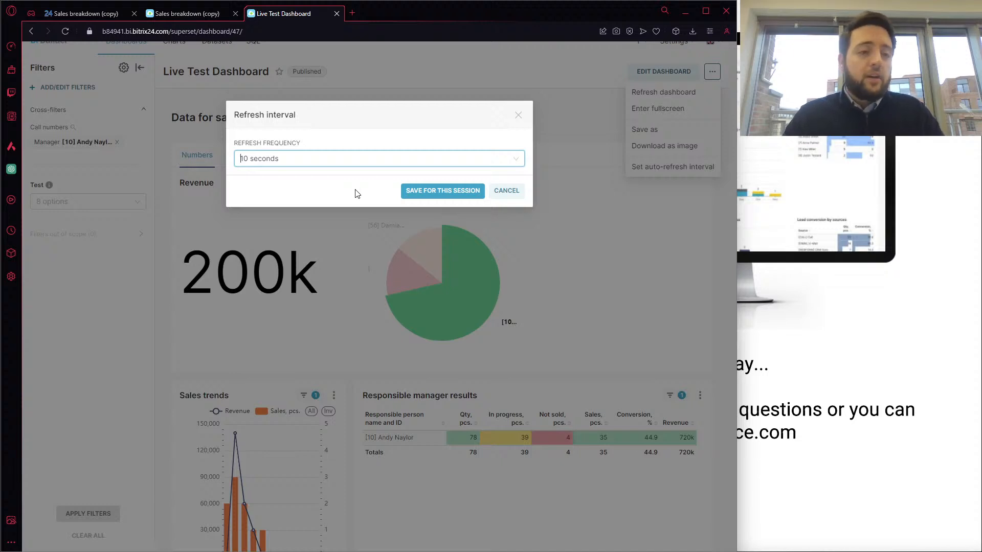
left_click(506, 192)
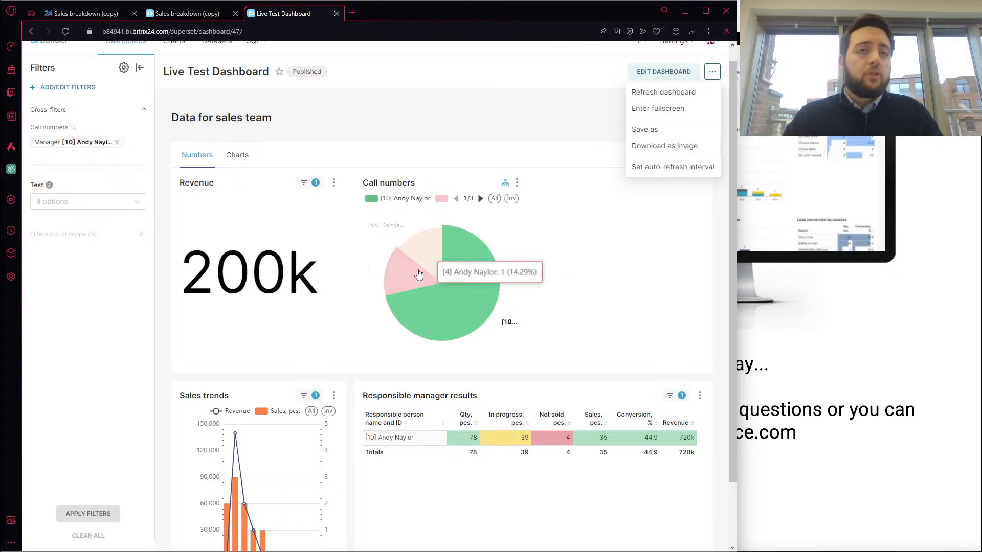
Save the dashboard as "Live Test Dashboard [copy]" without duplicating its charts and look over the copy
left_click(643, 137)
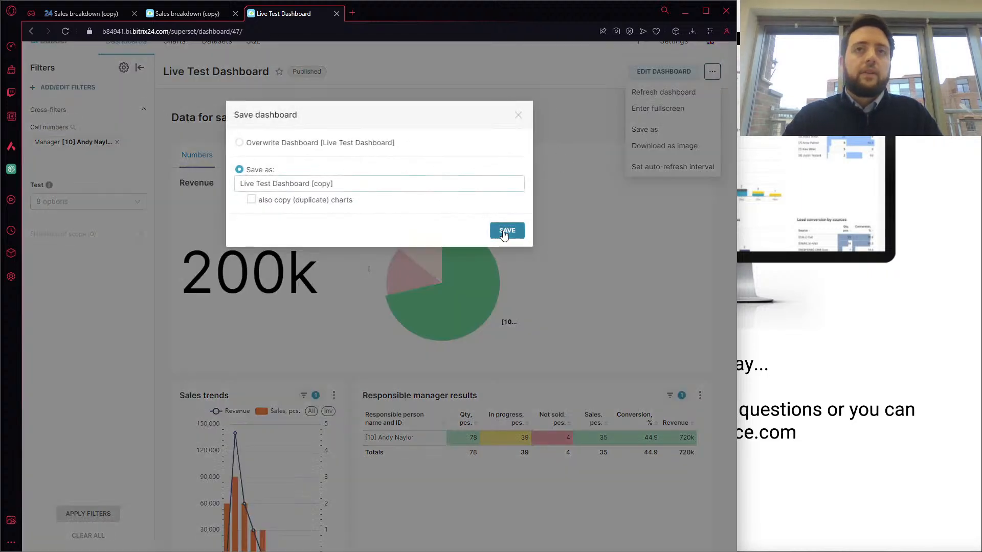
left_click(506, 230)
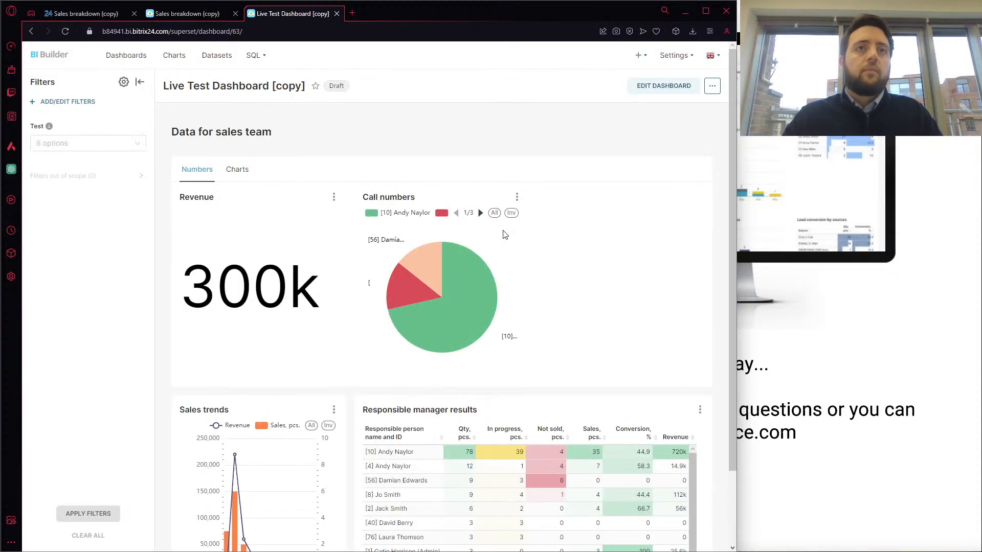
scroll(535, 279, "down", 2)
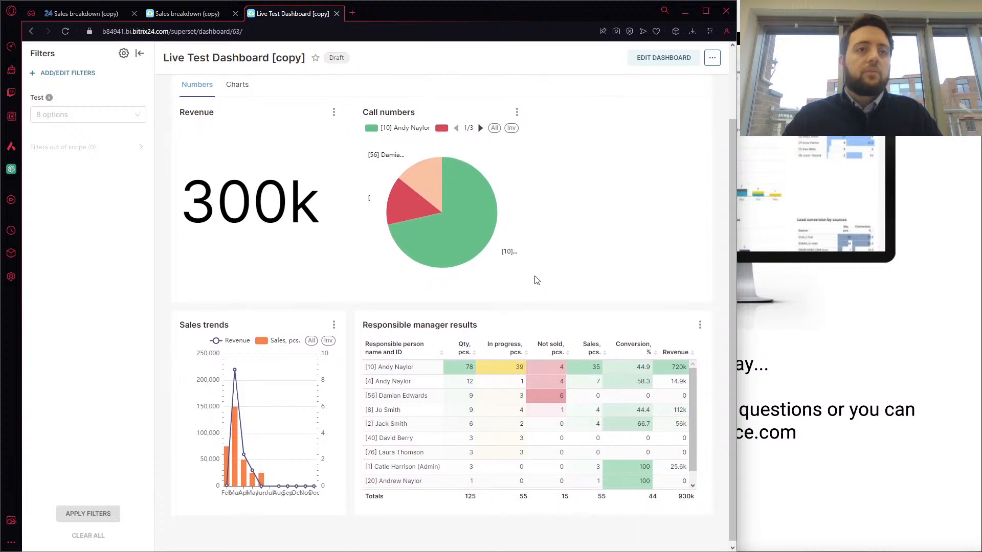
scroll(572, 271, "up", 2)
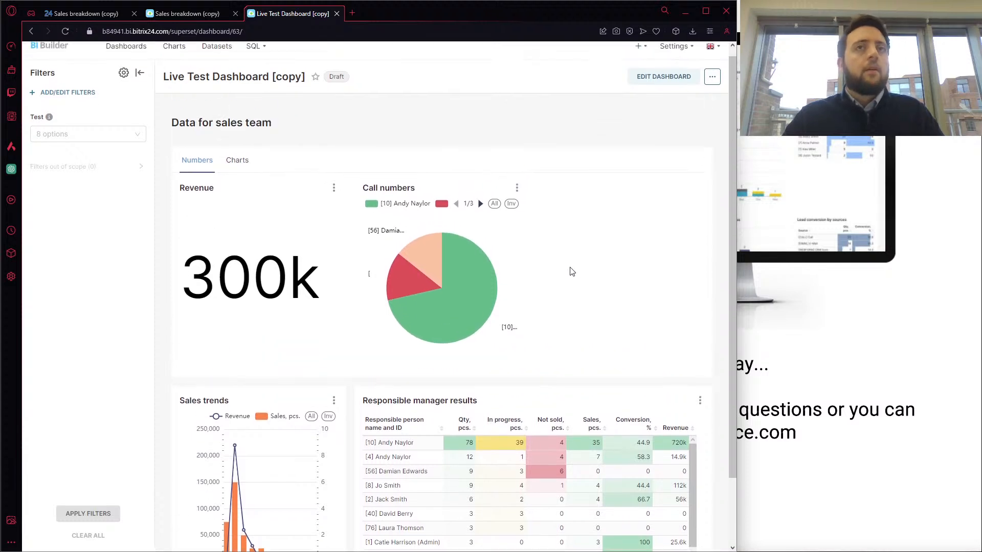
scroll(571, 272, "up", 1)
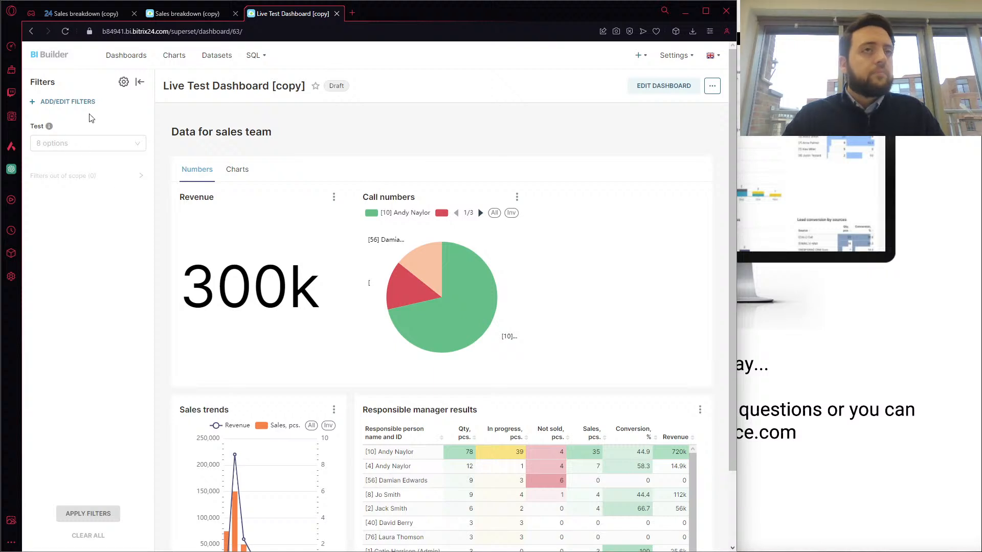
Check the Test filter's options, edit the filter with type Value and rename it "Day of the week"
left_click(75, 137)
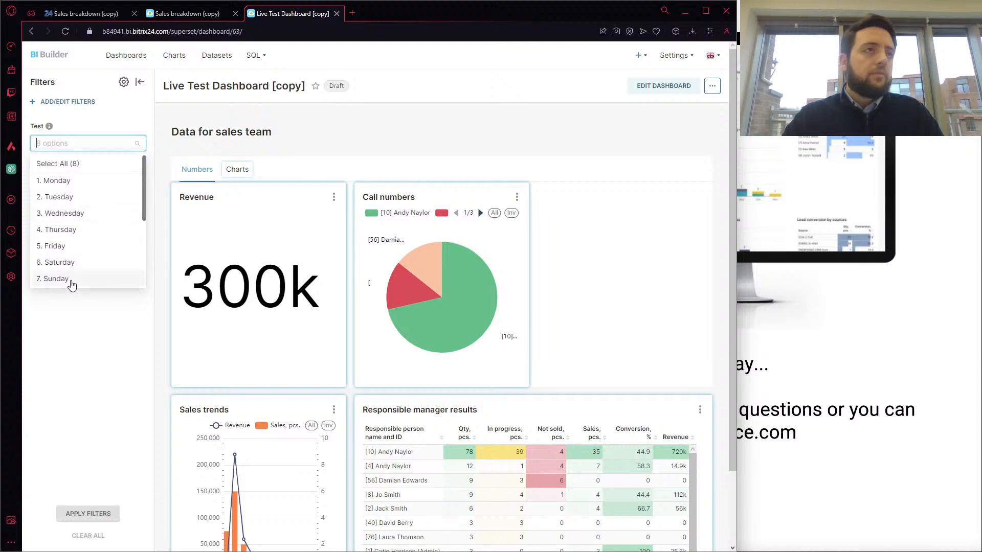
left_click(91, 117)
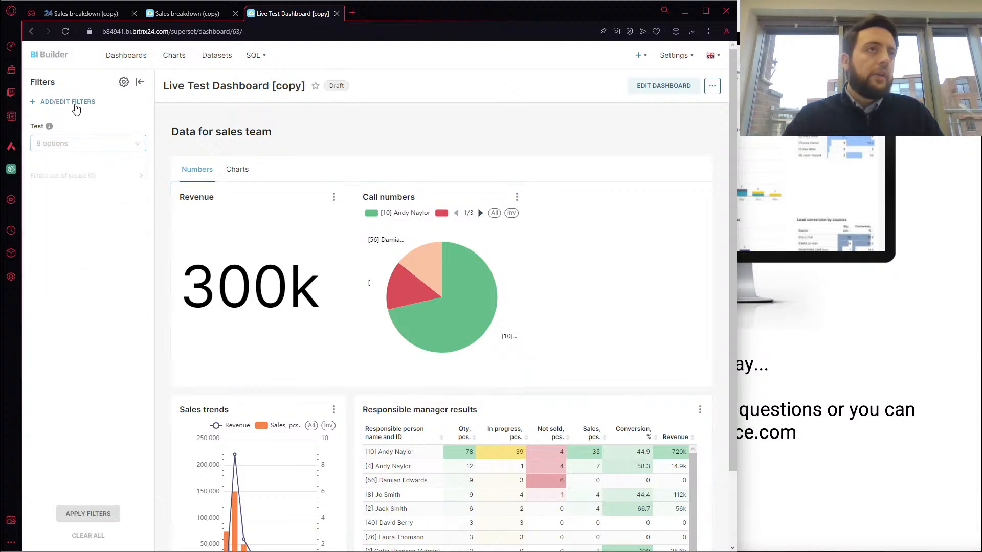
left_click(75, 102)
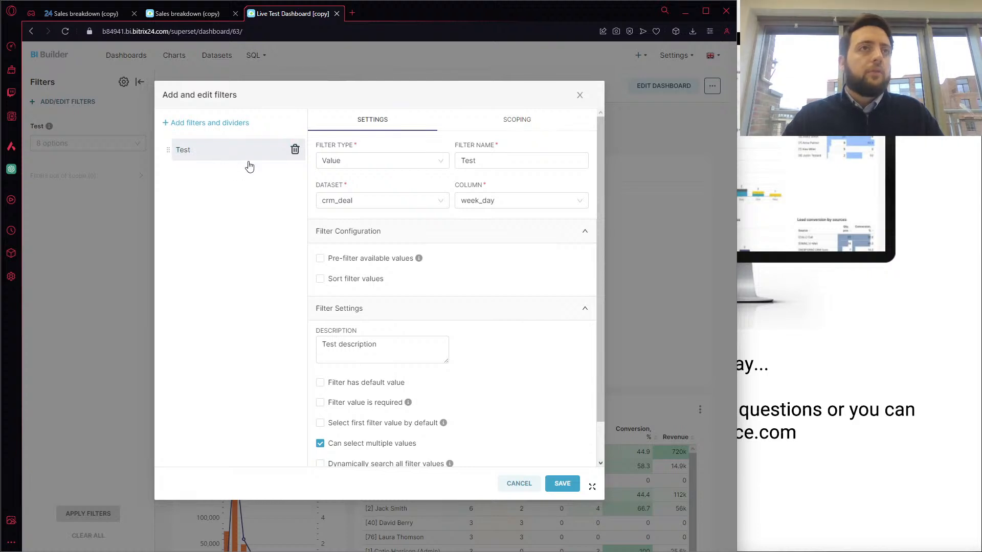
left_click(381, 159)
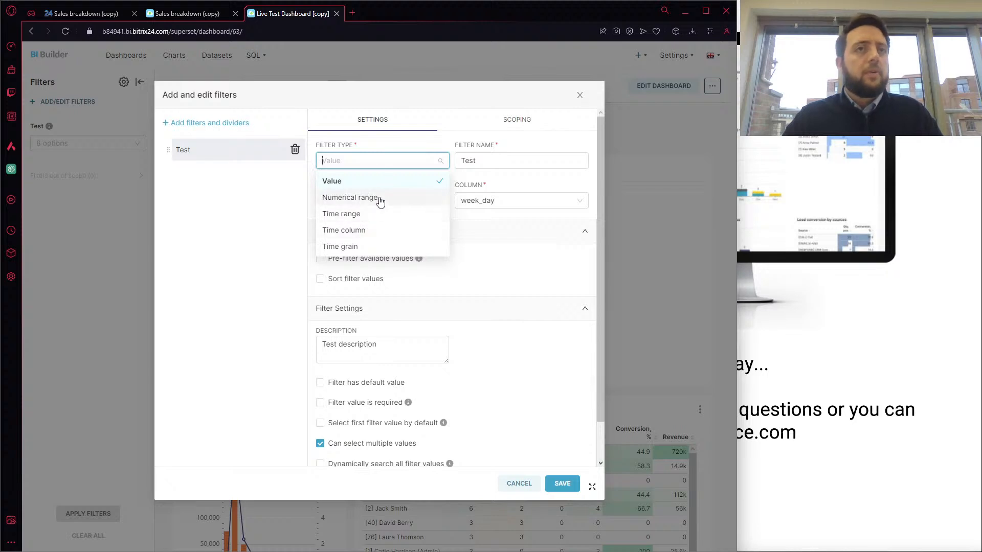
left_click(373, 182)
left_click(493, 160)
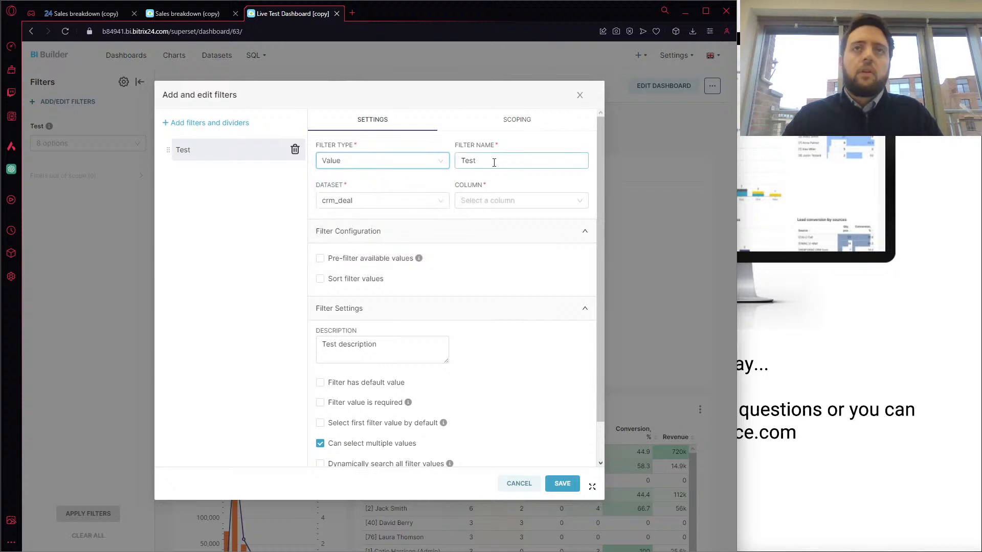
left_click_drag(493, 160, 460, 160)
type("D")
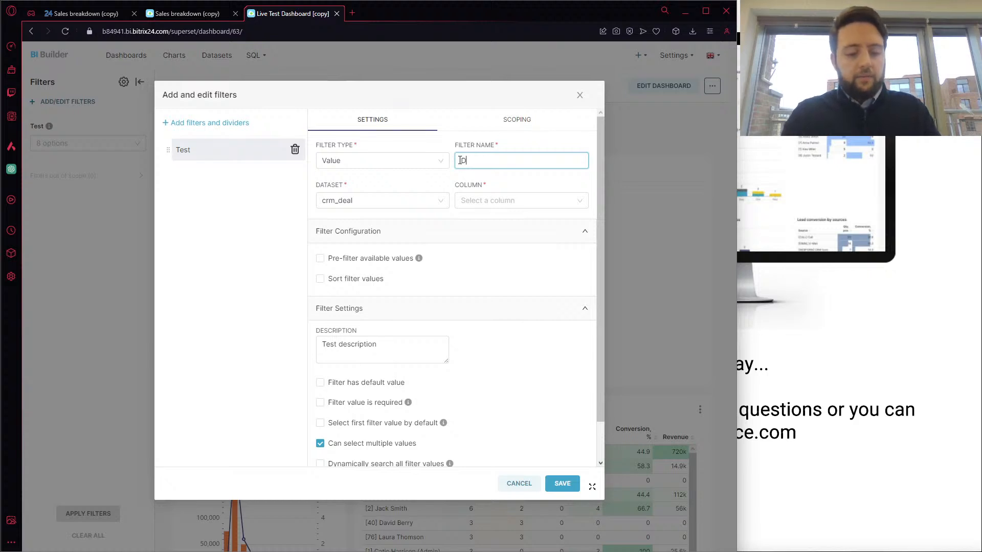
type("ay of the")
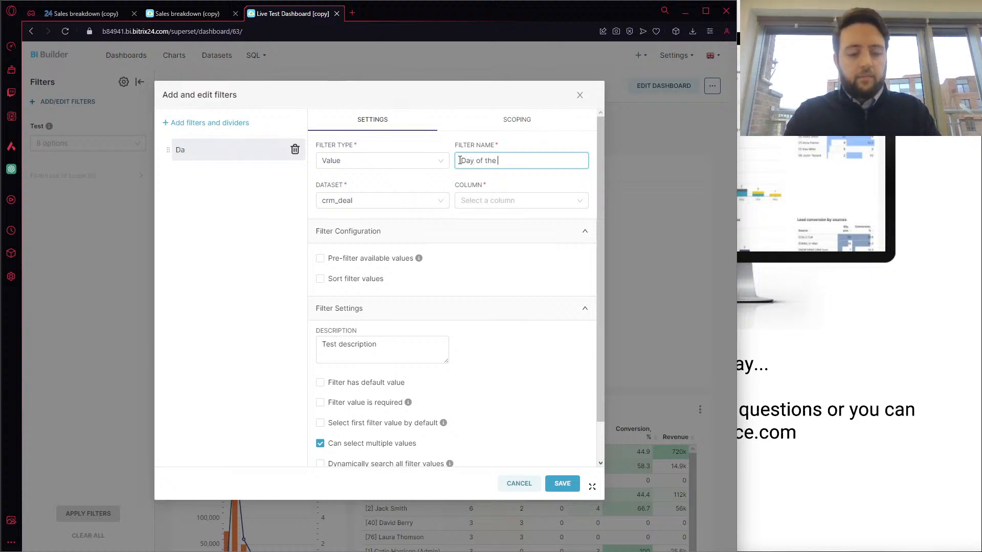
type(" week")
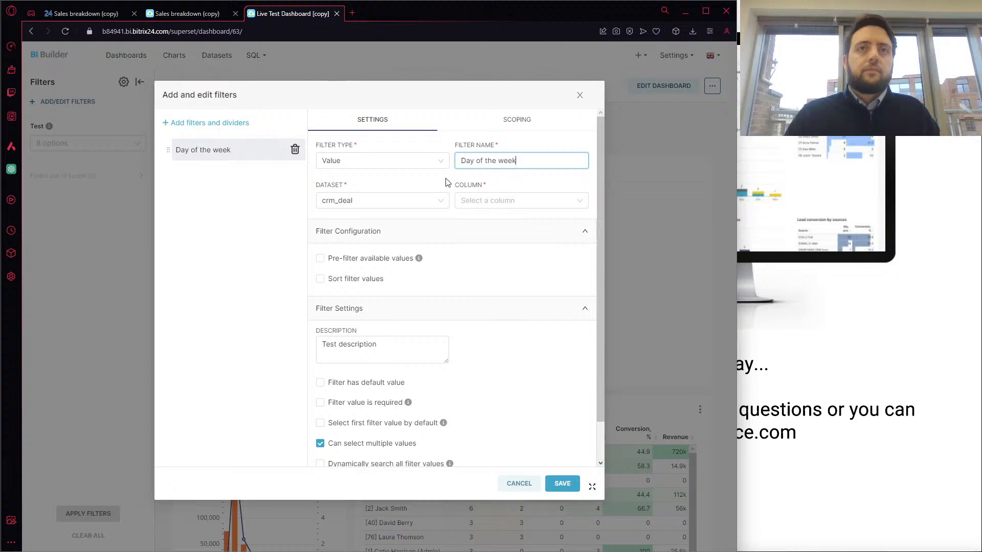
Set the filter's column to week_day in the crm_deal dataset and save the filter
left_click(444, 185)
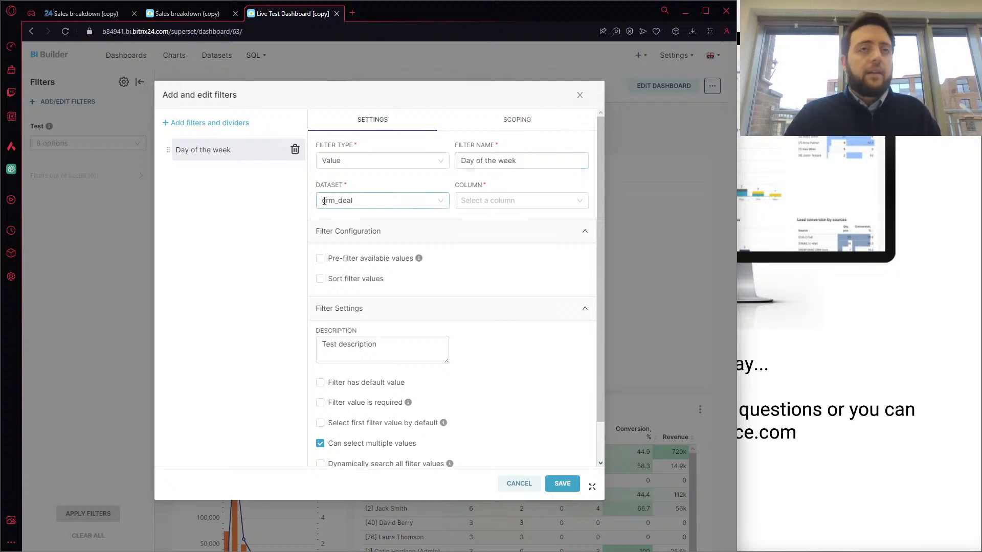
left_click(474, 201)
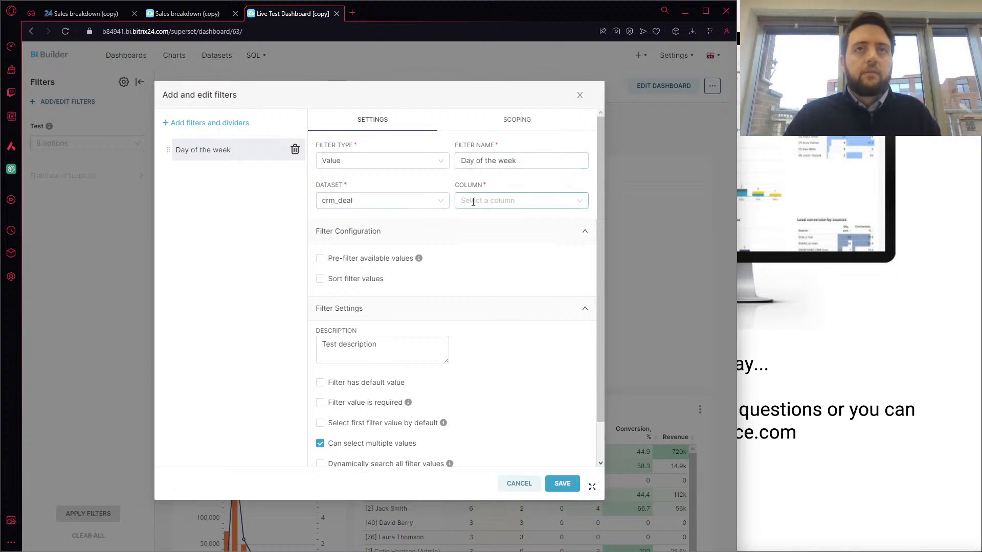
left_click(484, 221)
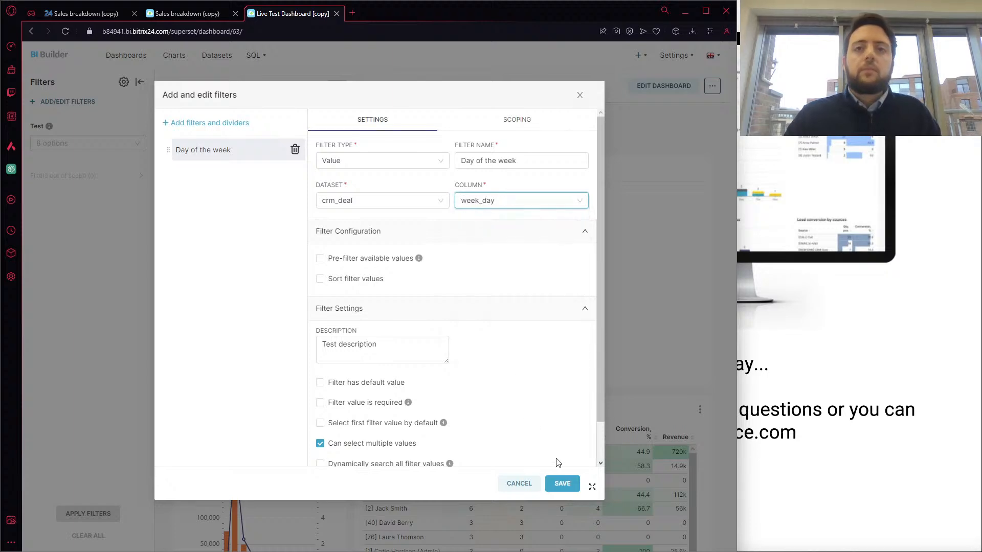
left_click(562, 483)
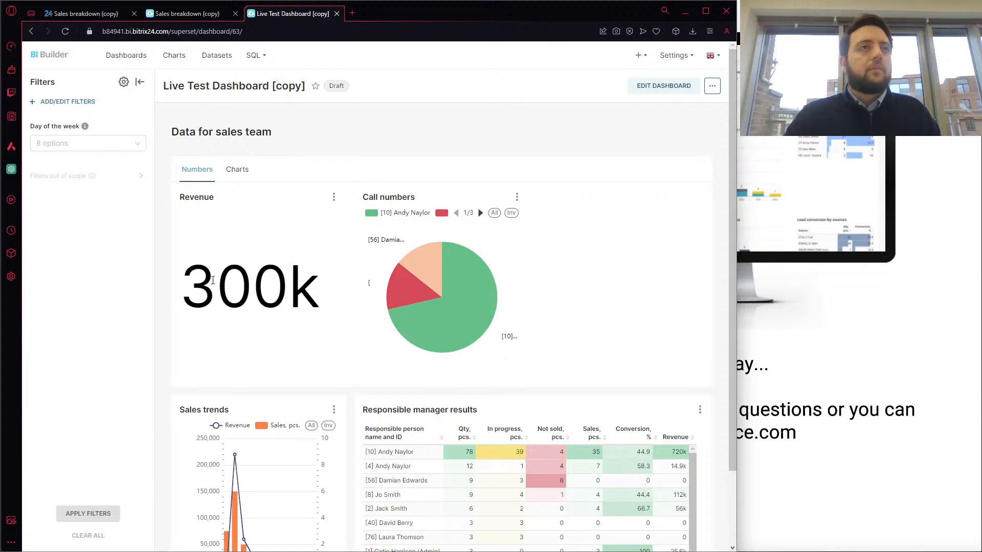
Apply the "Day of the week" filter with "1. Monday" and review the filtered dashboard charts
left_click(81, 145)
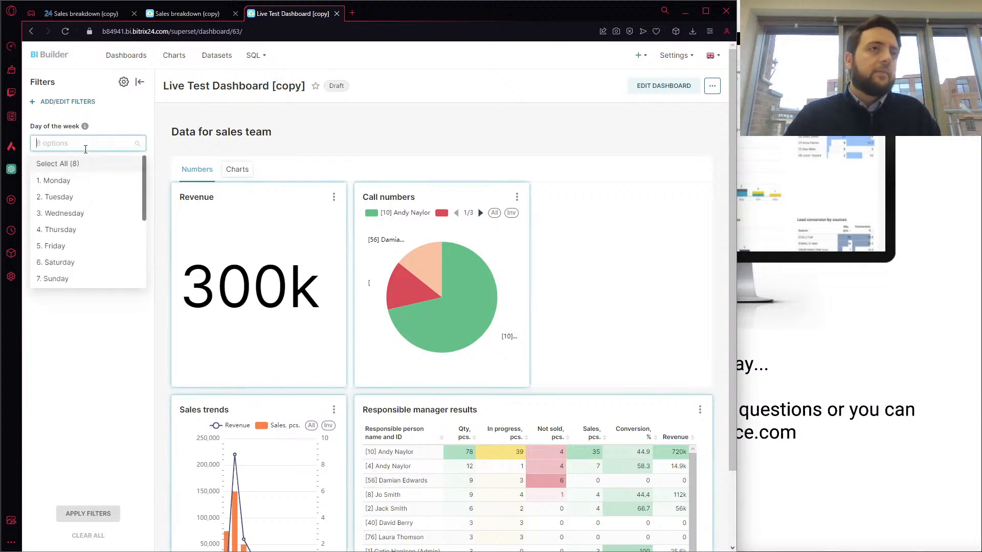
left_click(99, 182)
left_click(88, 512)
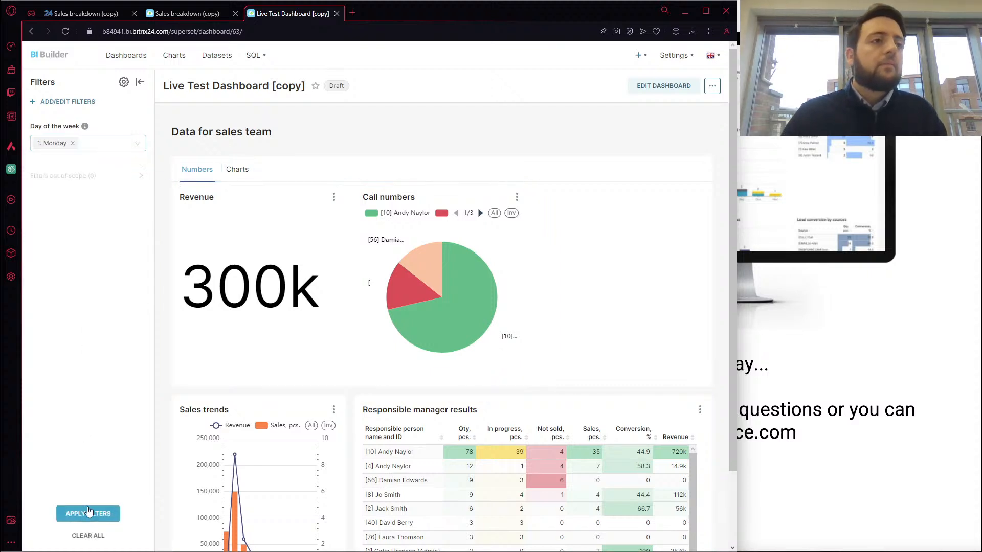
left_click(88, 513)
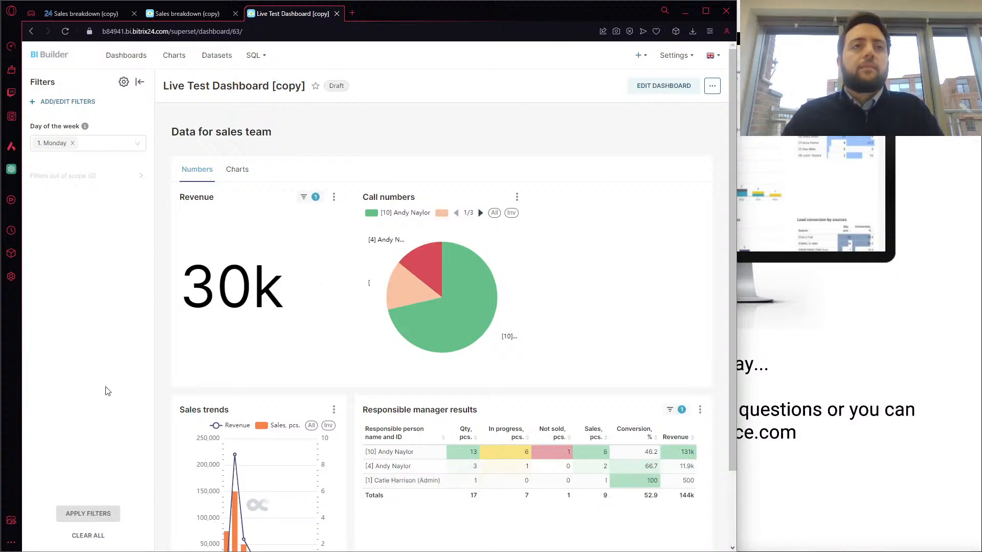
scroll(508, 323, "down", 1)
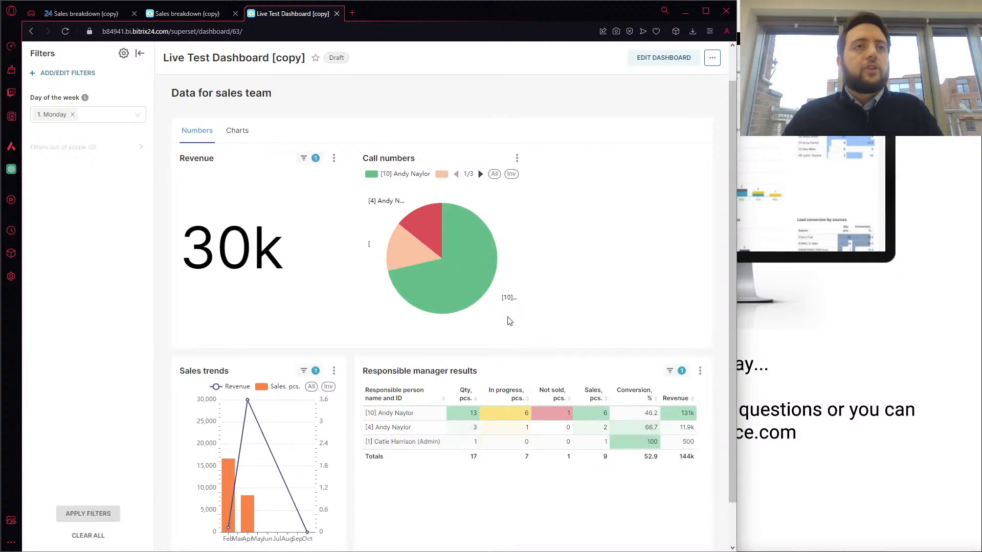
scroll(617, 251, "down", 1)
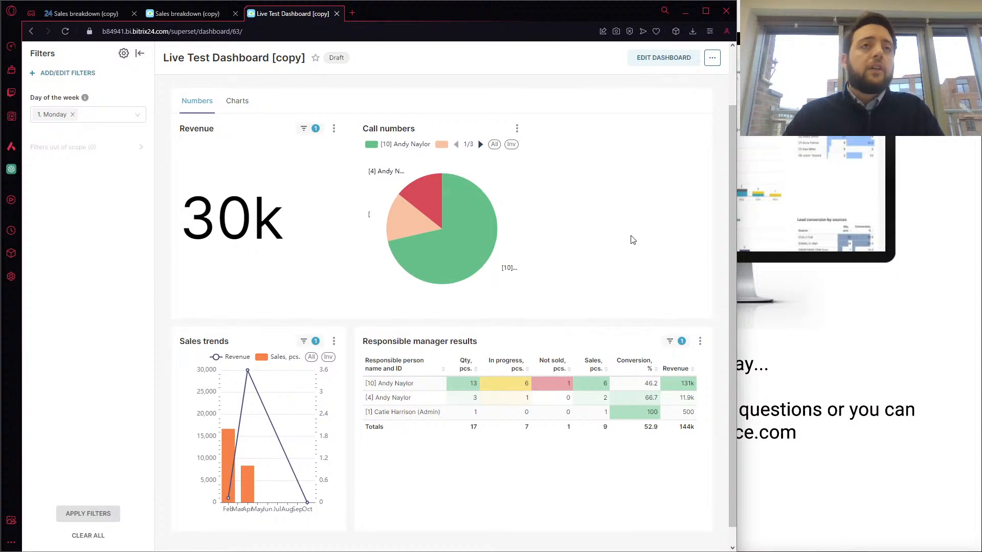
scroll(632, 240, "up", 1)
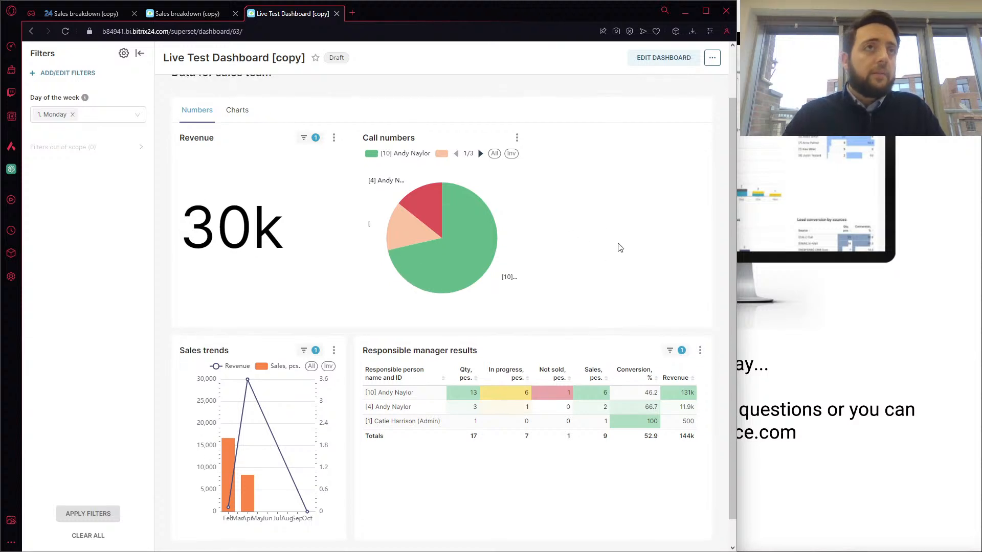
Review the charts filtered by Monday and reopen "Live Test Dashboard [copy]" from the dashboards list
scroll(620, 248, "up", 1)
mouse_move(506, 244)
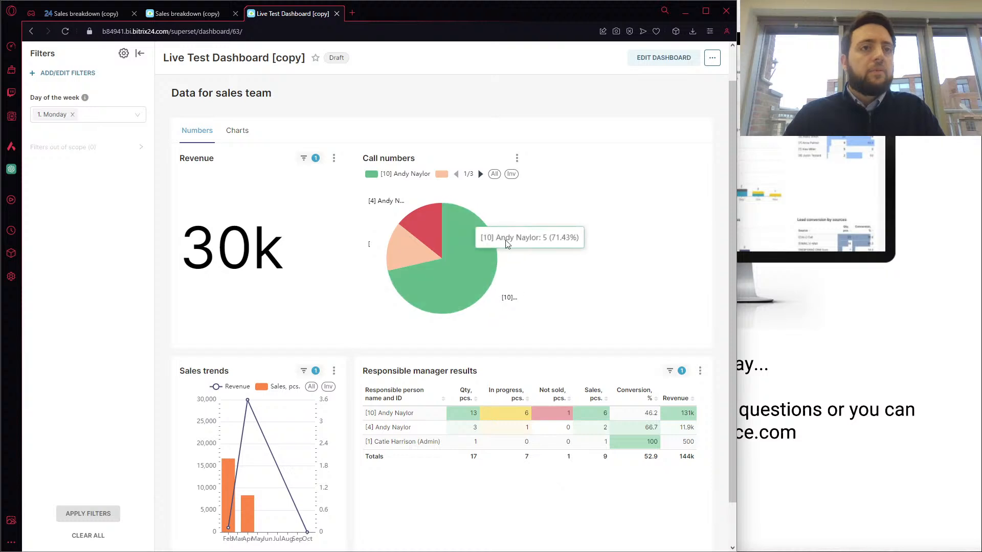
scroll(583, 268, "down", 2)
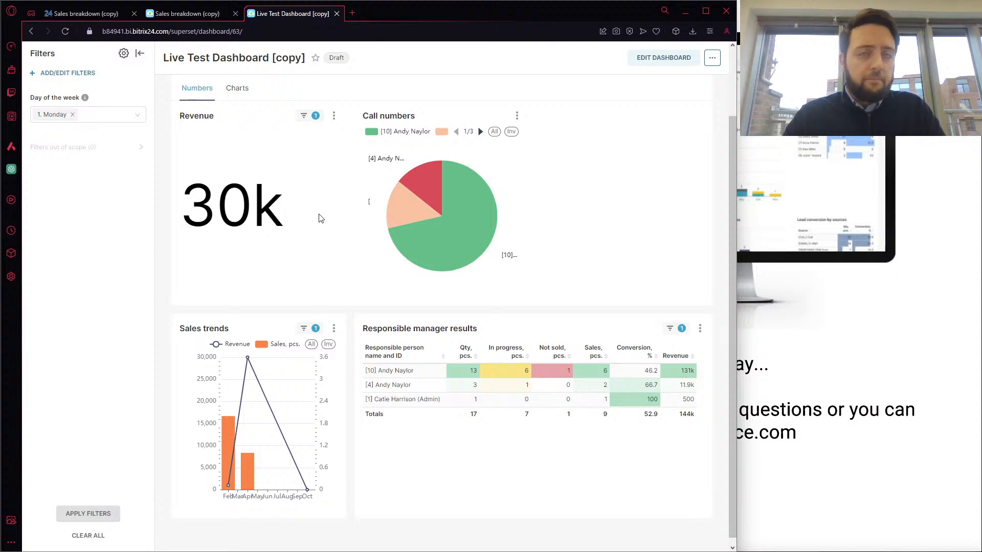
scroll(541, 223, "up", 2)
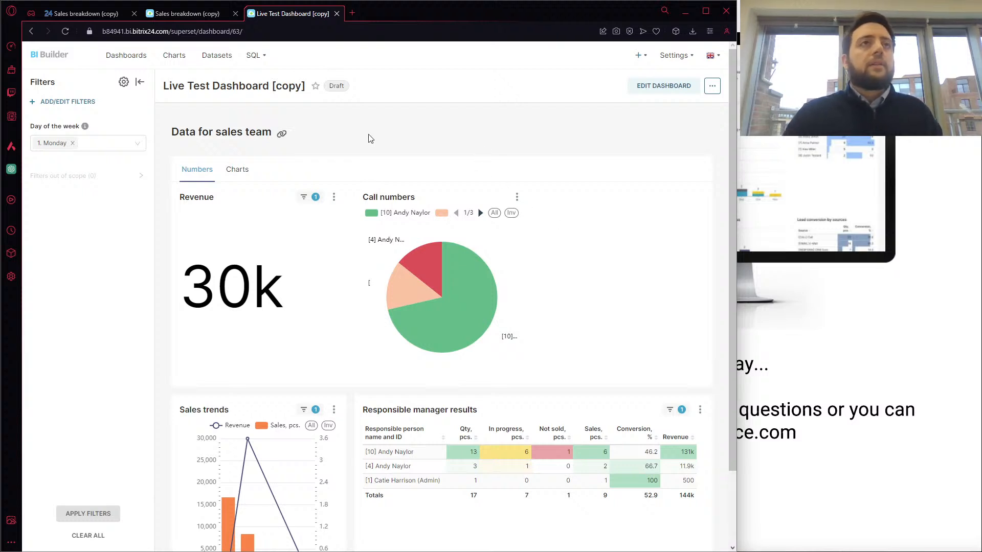
left_click(147, 61)
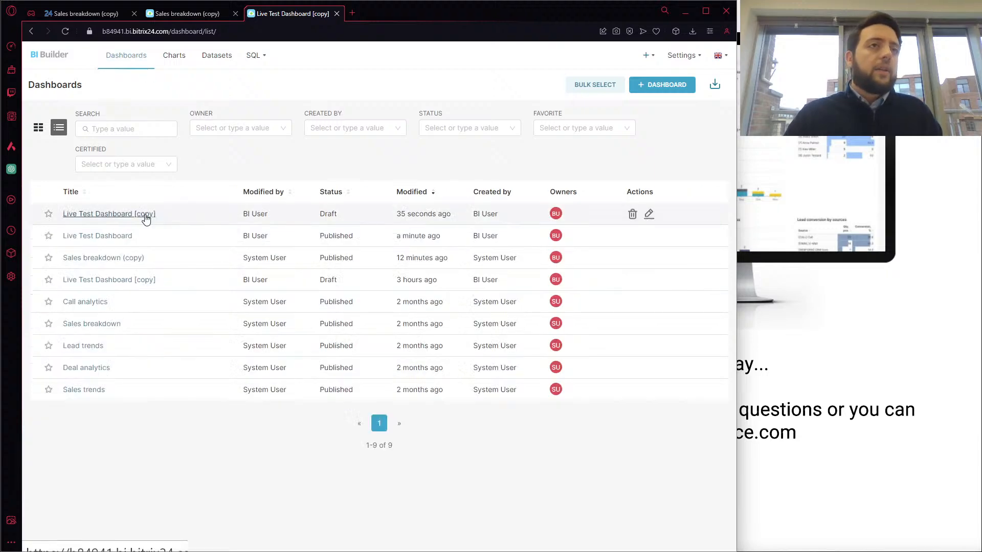
left_click(146, 217)
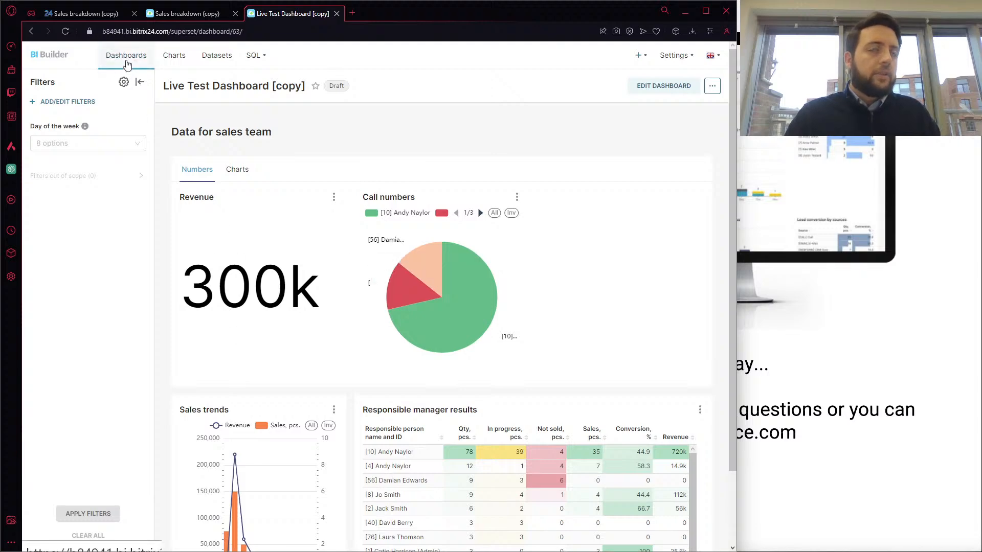
Open the charts list and search it for "call"
left_click(186, 65)
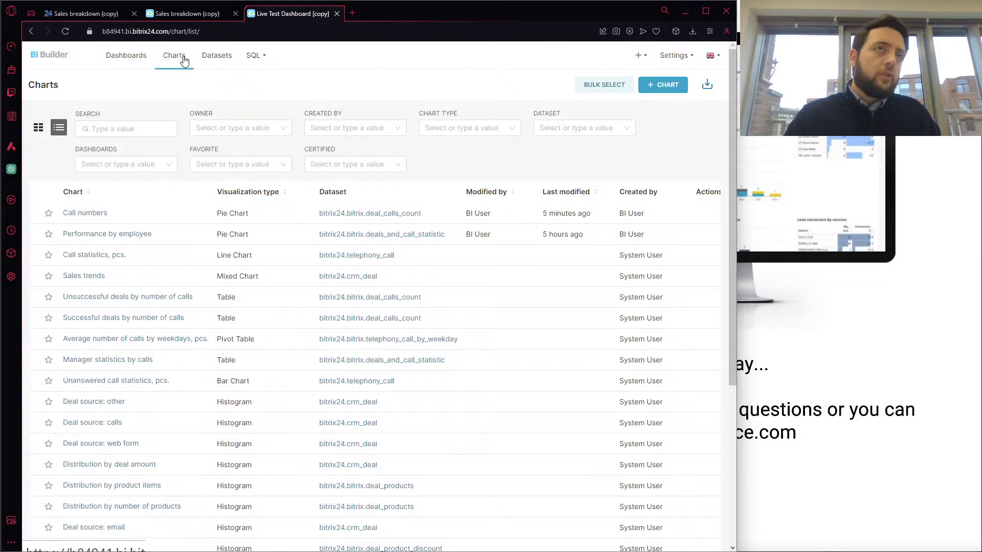
left_click(144, 128)
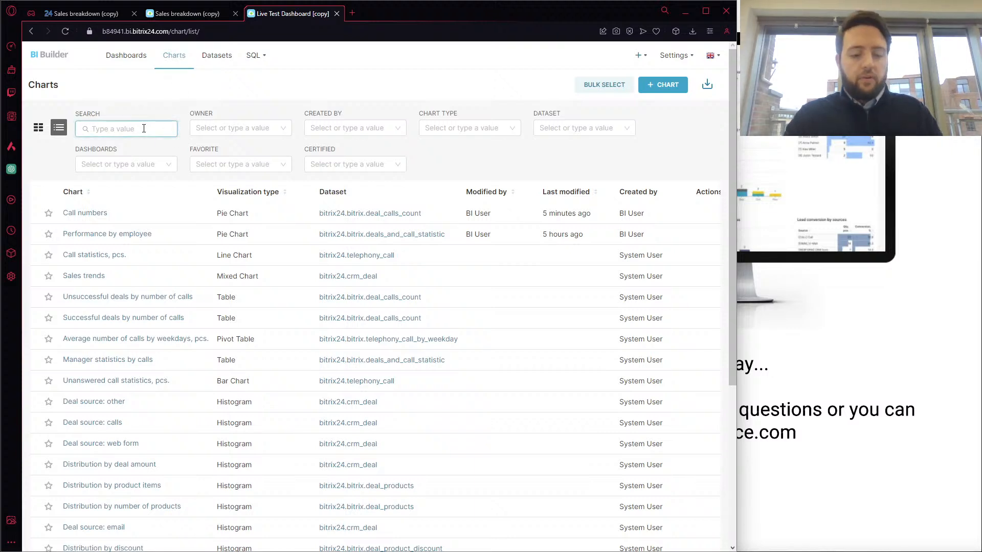
type("call")
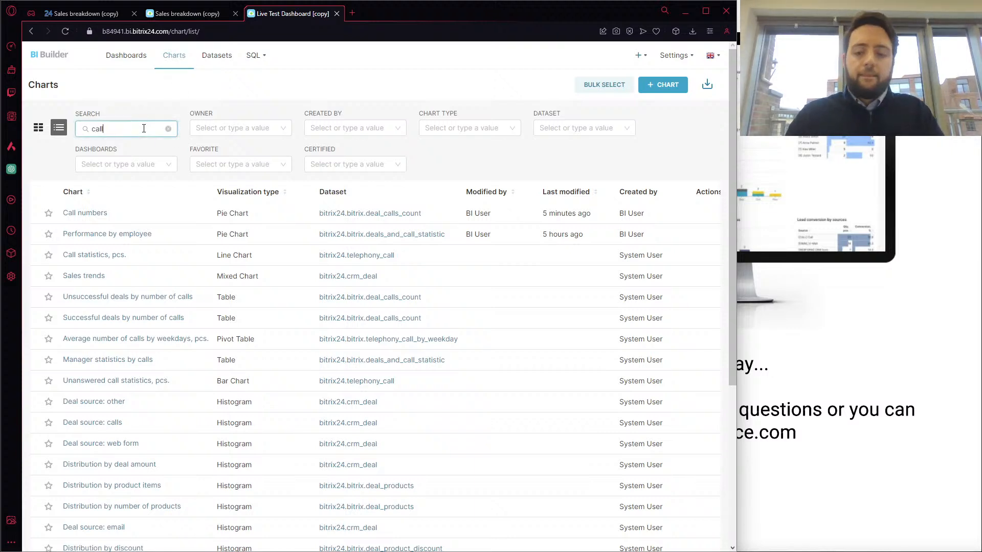
key("Return")
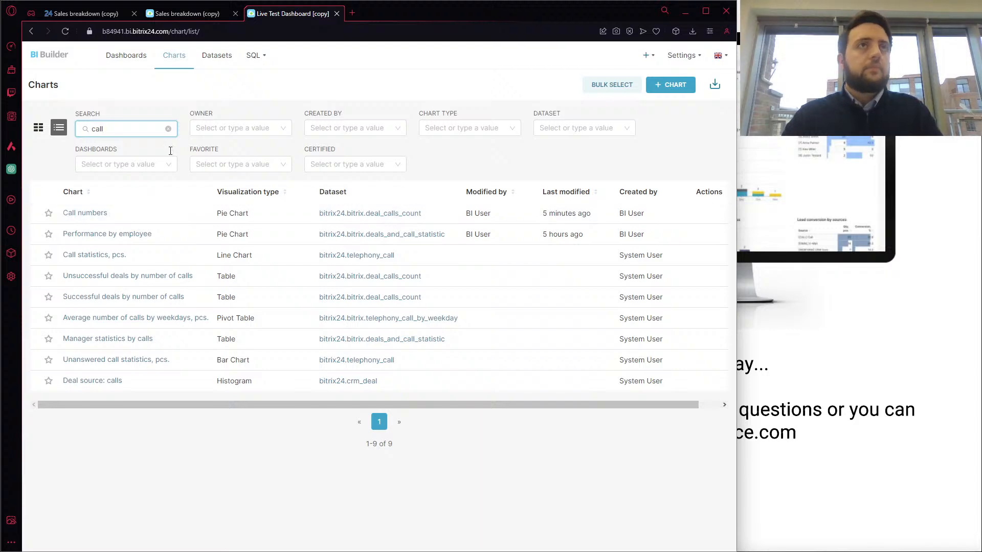
Open the datasets list, decline the ad-blocker offer and look through the available datasets
left_click(221, 59)
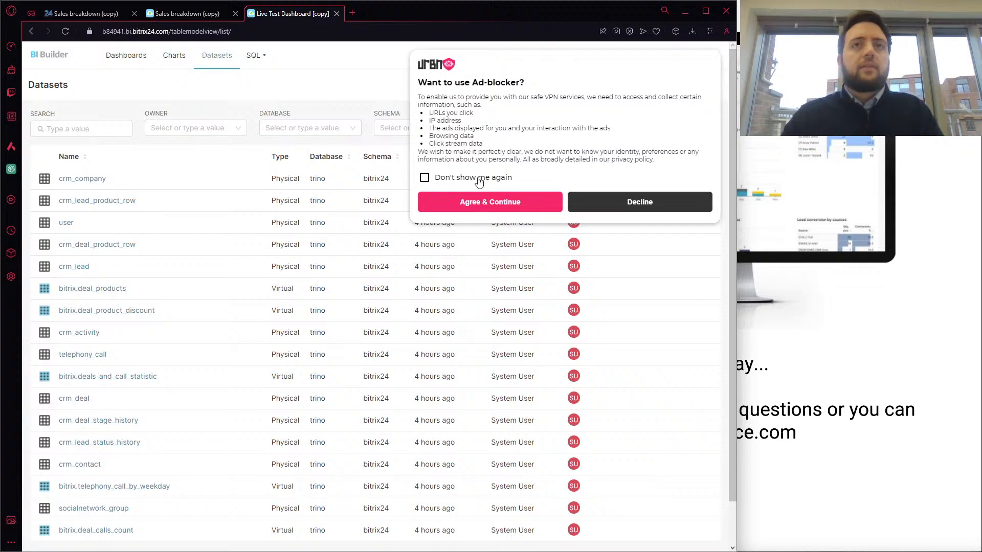
left_click(592, 205)
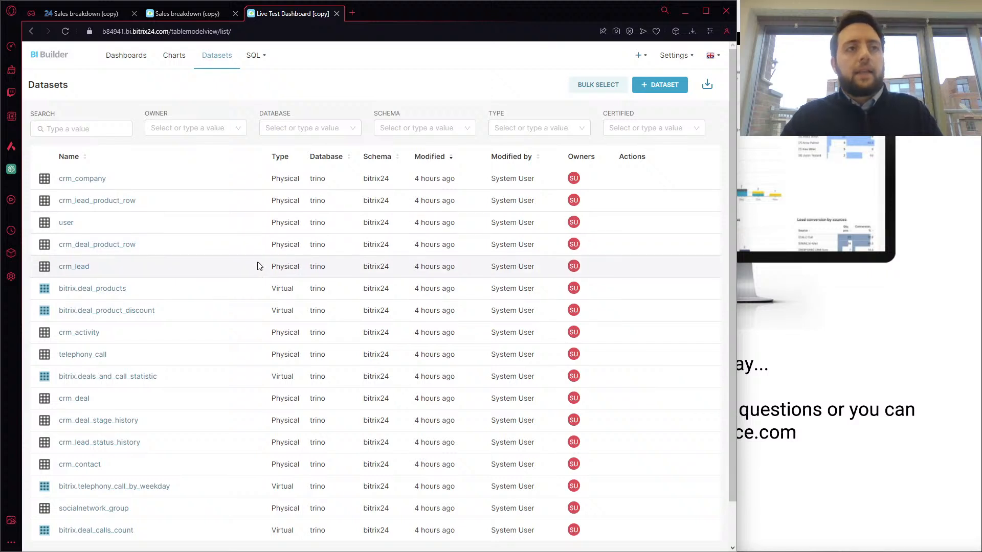
scroll(258, 325, "down", 1)
scroll(259, 324, "up", 1)
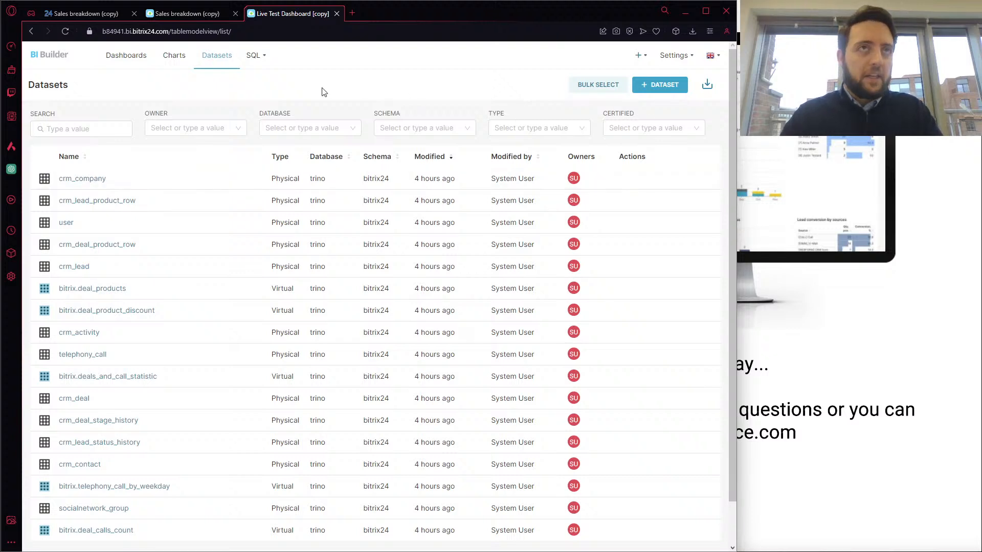
Open SQL Lab and remove DISTINCT from the query so it reads SELECT created_by_name FROM crm_deal
mouse_move(254, 59)
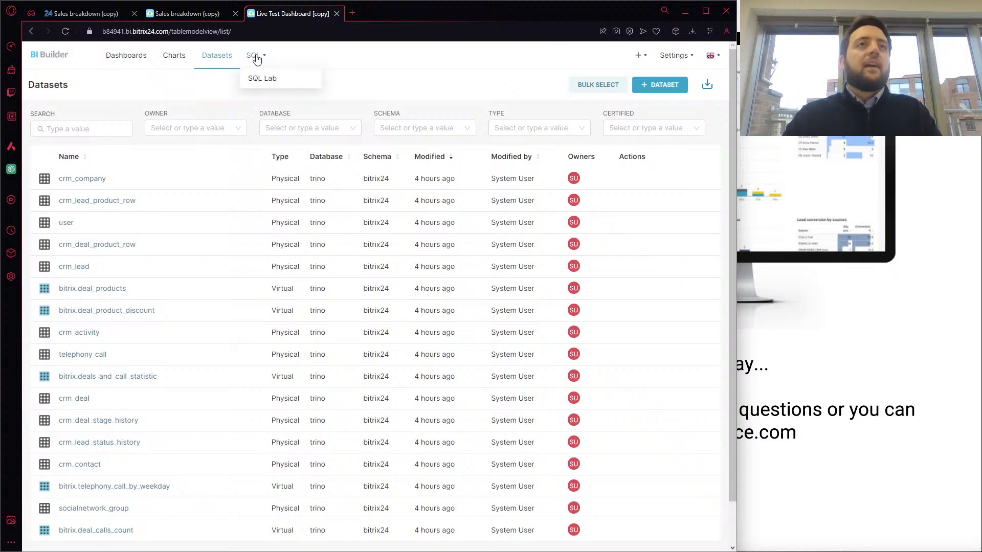
key("ctrl+a")
left_click(255, 81)
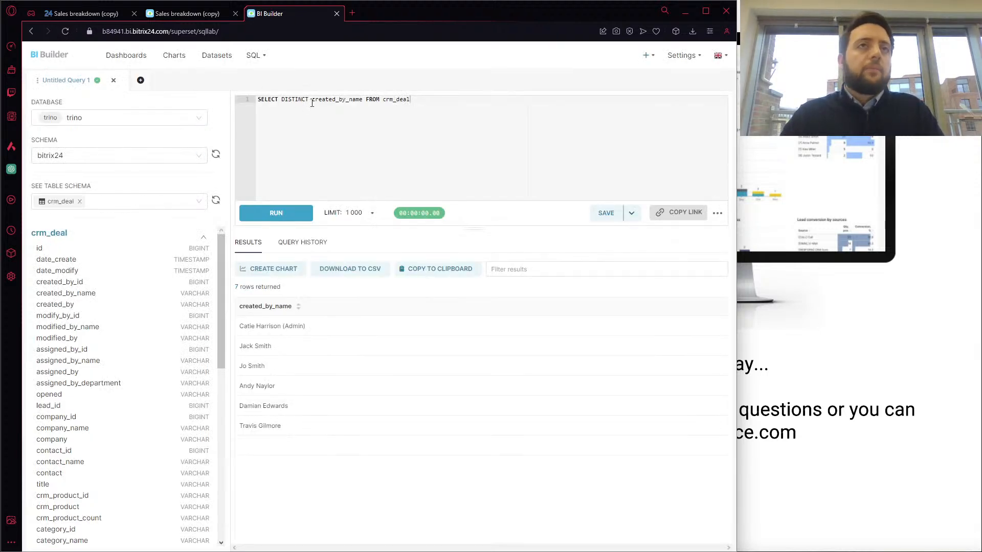
key("BackSpace")
key("BackSpace")
key("BackSpace")
key("BackSpace")
key("BackSpace")
key("BackSpace")
key("BackSpace")
key("BackSpace")
key("BackSpace")
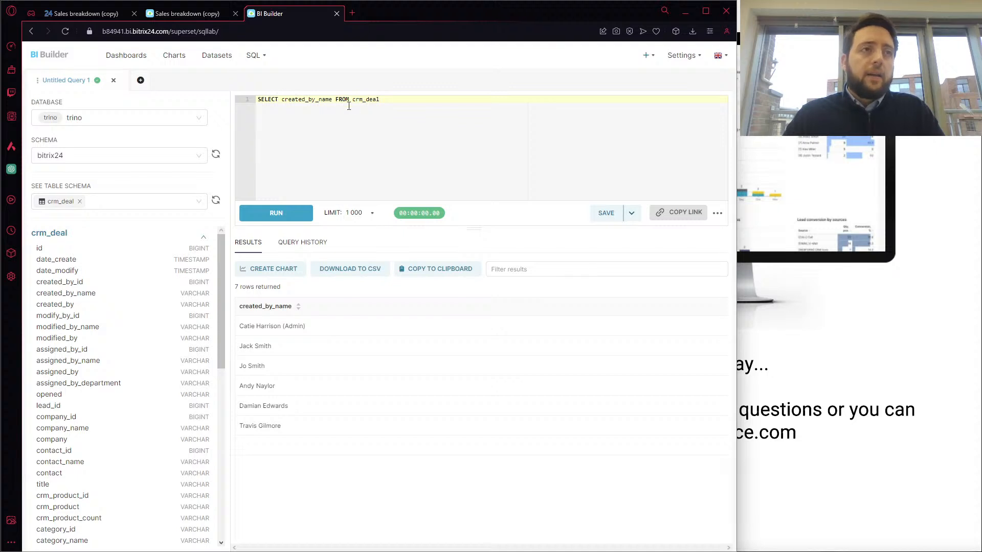
Look through the crm_deal table's columns, run the query without DISTINCT and examine the returned rows
scroll(142, 340, "down", 3)
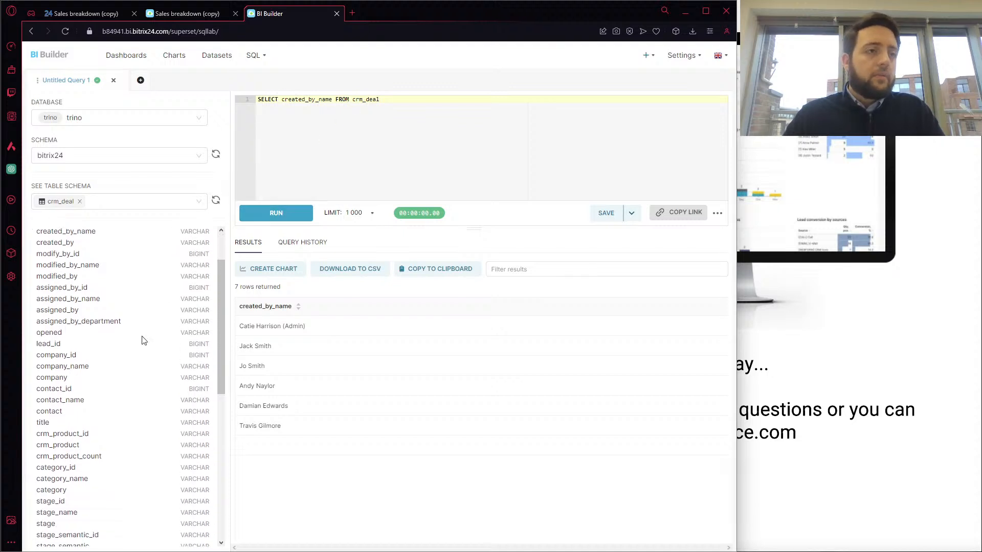
scroll(142, 340, "down", 4)
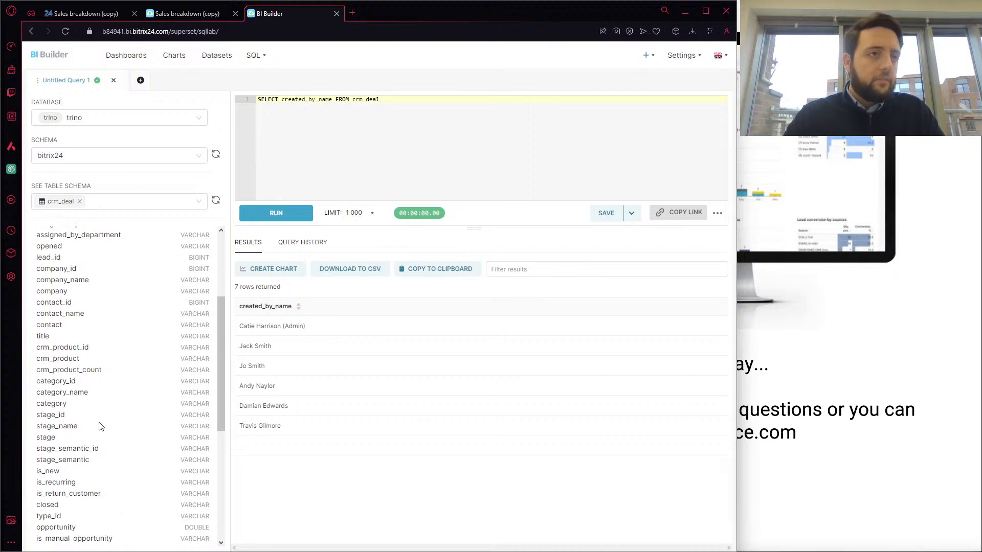
scroll(128, 291, "up", 7)
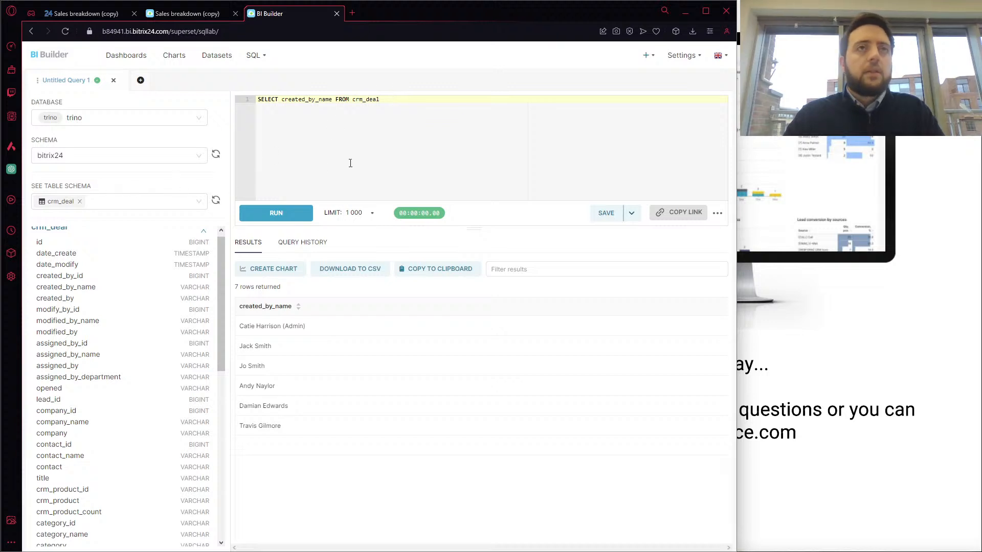
left_click(302, 216)
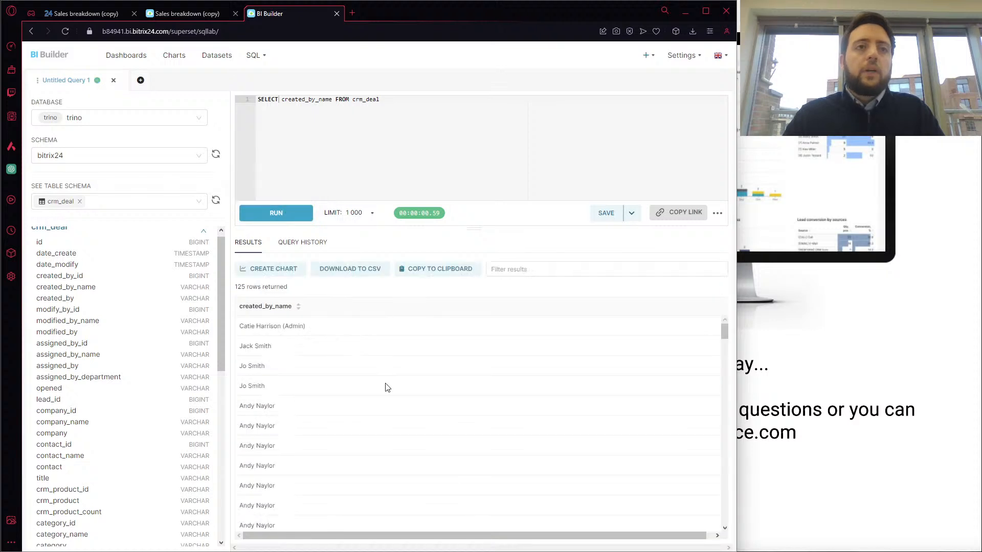
scroll(397, 428, "down", 3)
scroll(397, 428, "down", 5)
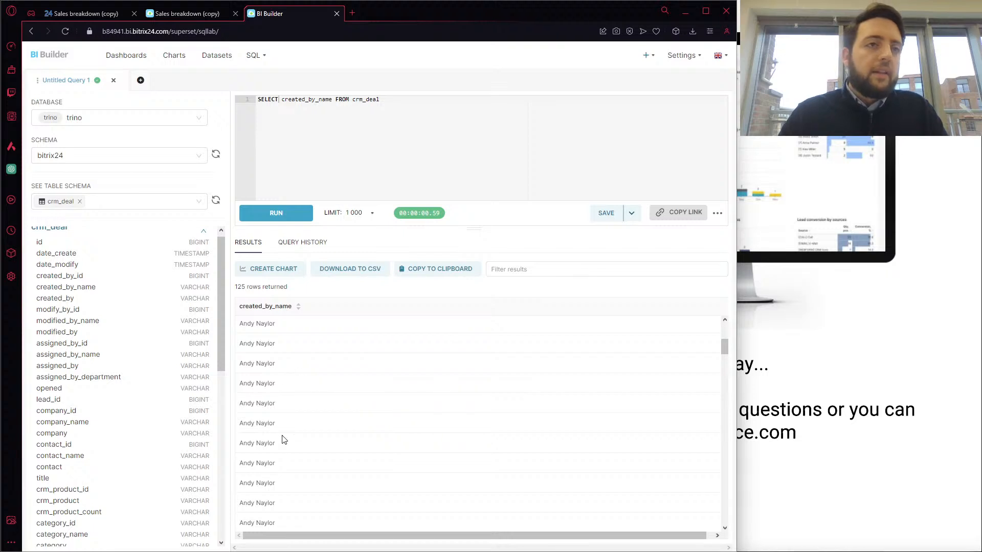
scroll(307, 458, "down", 1)
scroll(335, 423, "up", 8)
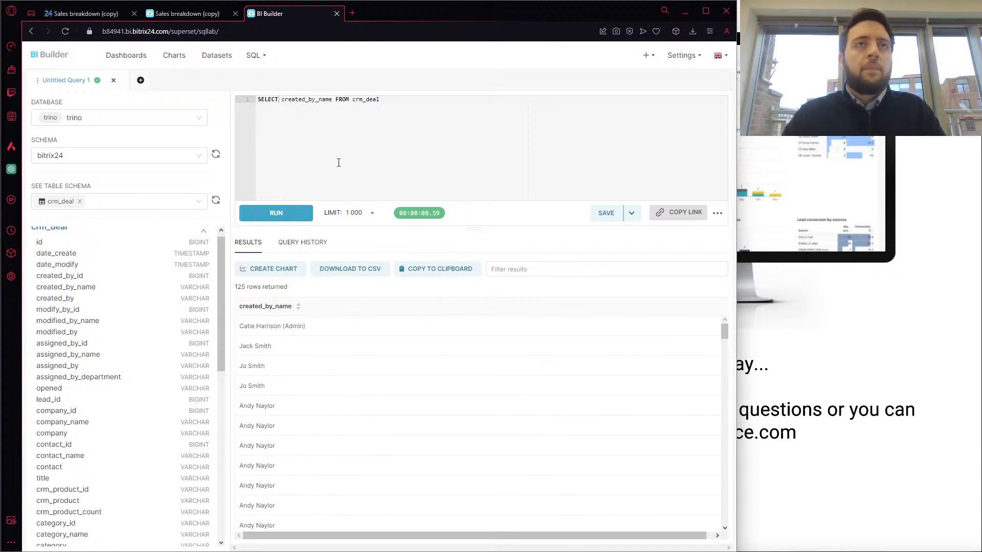
Insert DISTINCT before created_by_name in the query, run it and minimize the browser window
left_click(282, 99)
type("DISTINCT")
type("n")
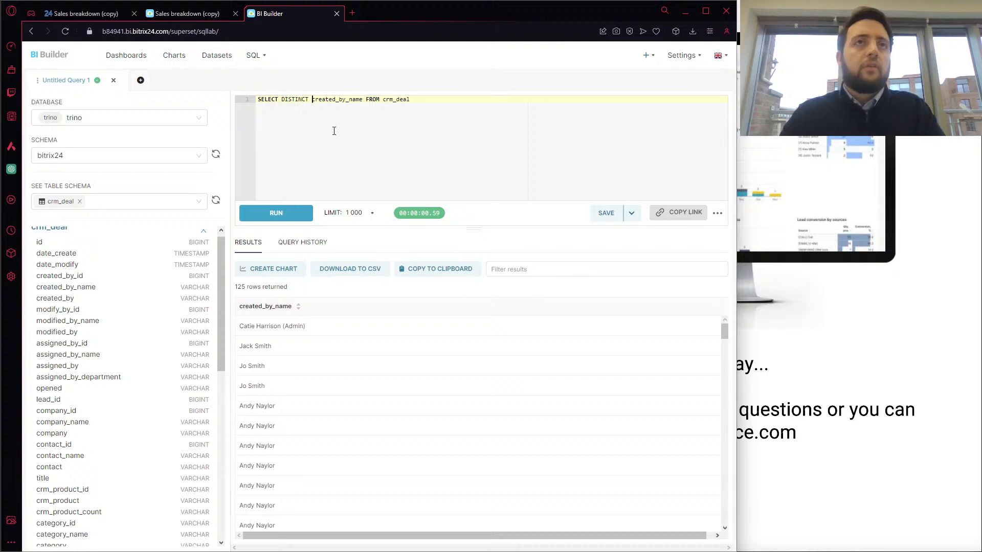
left_click(276, 213)
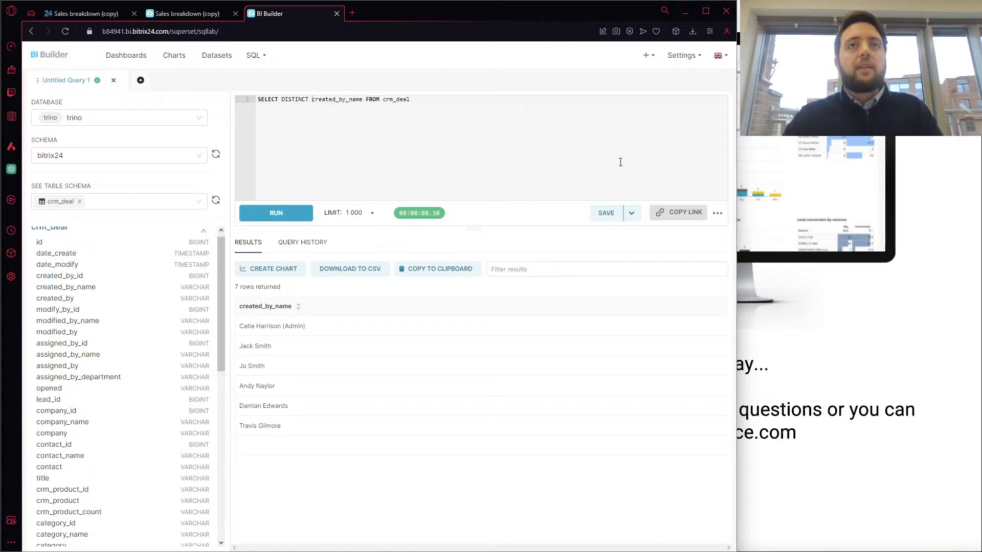
left_click(686, 12)
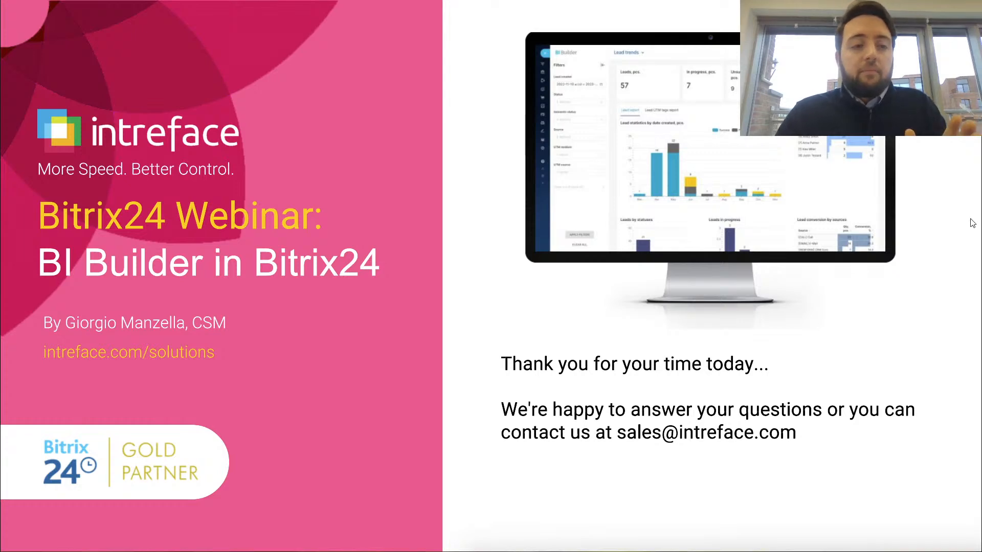